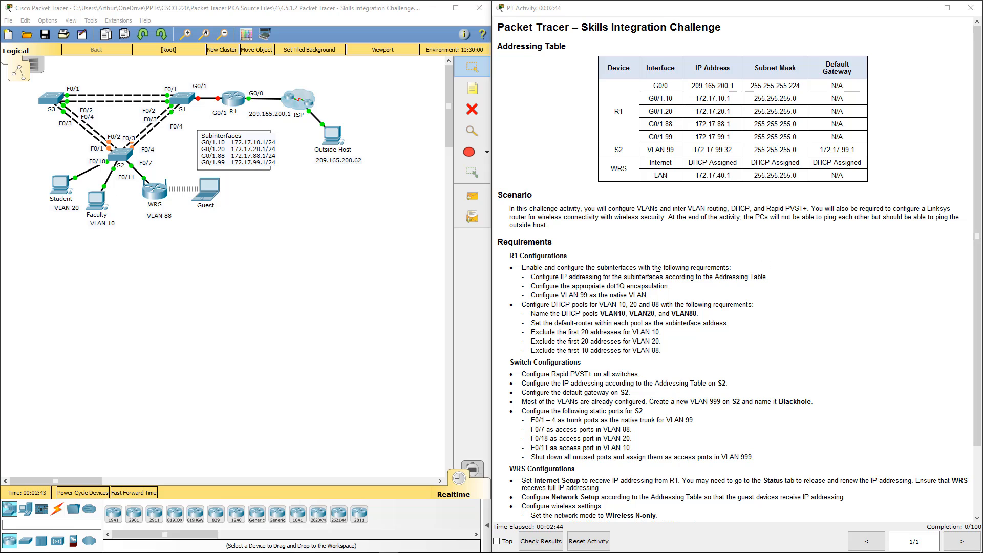
Bring the R1 configuration requirements into view and place a blank Notepad window over the activity instructions
{"action": "left_click", "coordinate": [659, 269]}
{"action": "scroll", "coordinate": [659, 268], "scroll_direction": "down", "scroll_amount": 2}
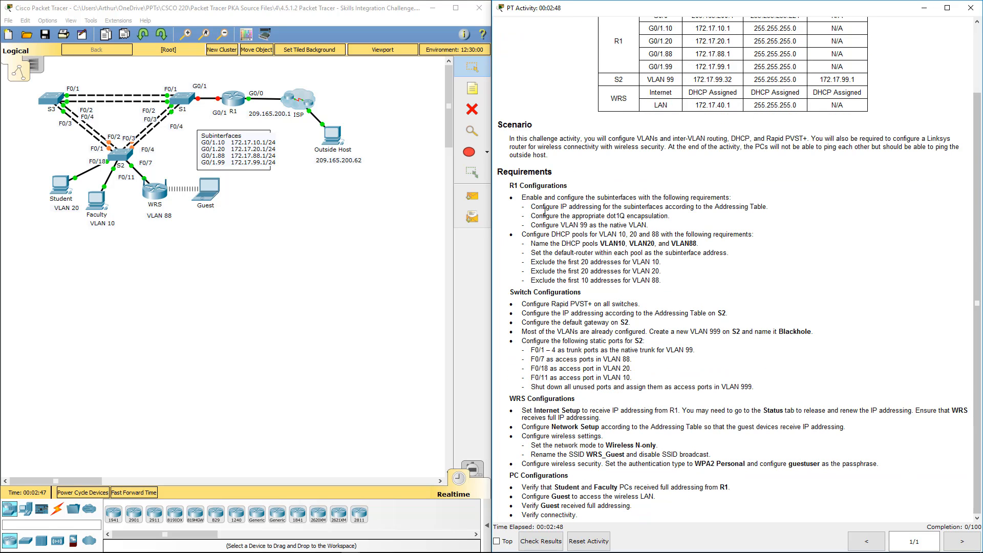
{"action": "left_click_drag", "start_coordinate": [505, 185], "coordinate": [666, 288]}
{"action": "left_click", "coordinate": [666, 288]}
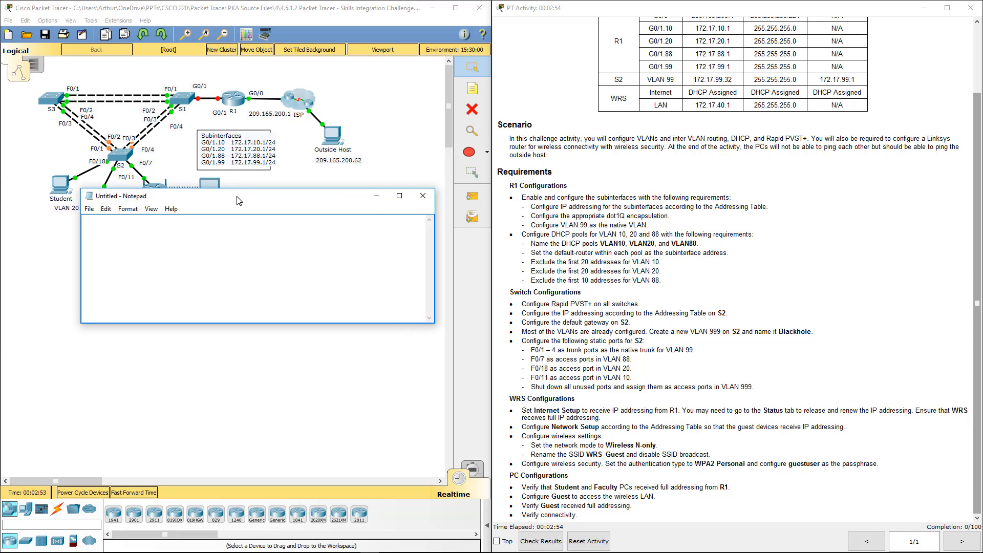
{"action": "left_click_drag", "start_coordinate": [233, 209], "coordinate": [294, 190]}
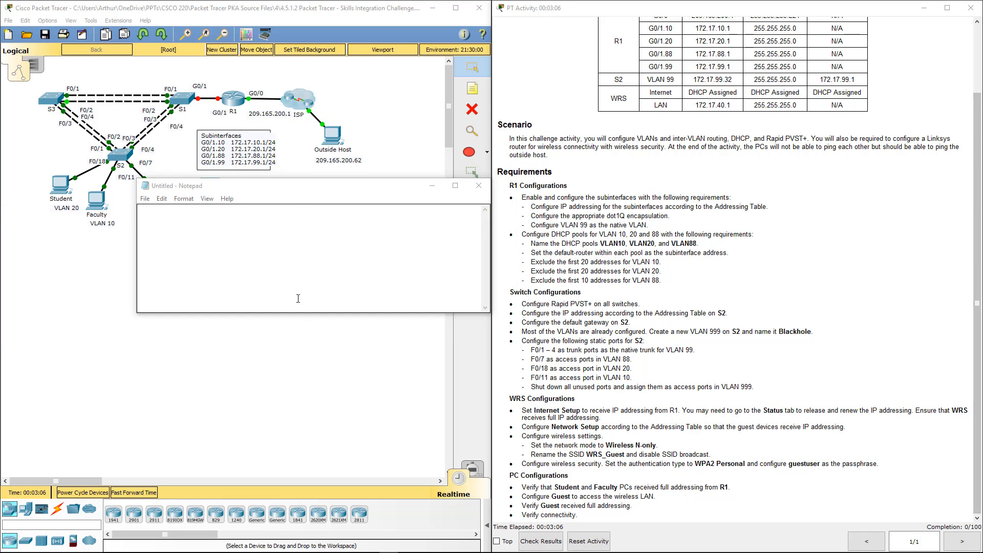
{"action": "left_click_drag", "start_coordinate": [305, 194], "coordinate": [744, 315]}
Write the opening lines of the R1 script in Notepad: en, conf t, int g0/1 and no shut
{"action": "type", "text": "en"}
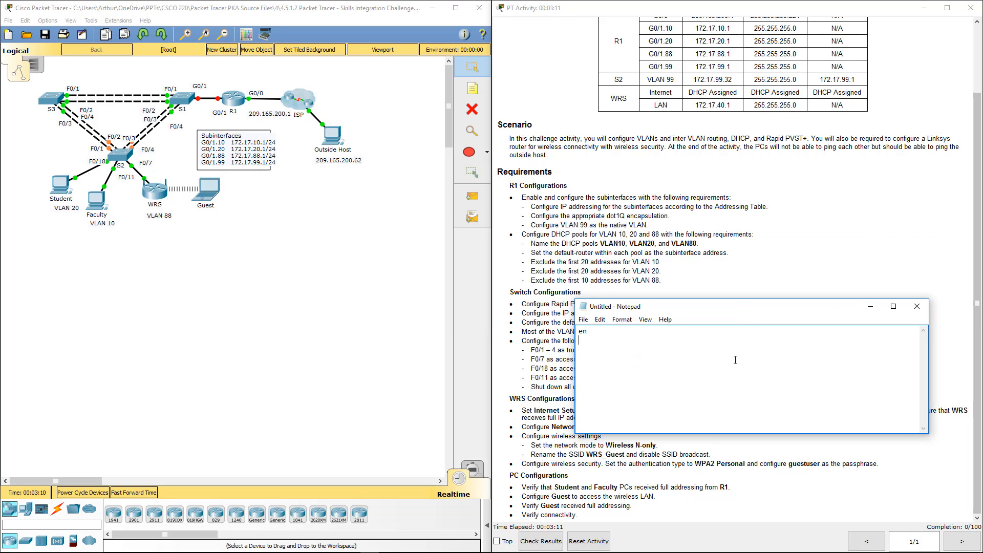
{"action": "key", "text": "Return"}
{"action": "type", "text": "conf t"}
{"action": "key", "text": "Return"}
{"action": "type", "text": "int g0/1"}
{"action": "key", "text": "Return"}
{"action": "type", "text": "no shut i"}
{"action": "type", "text": "n"}
{"action": "type", "text": "t g0/1"}
{"action": "type", "text": ".10"}
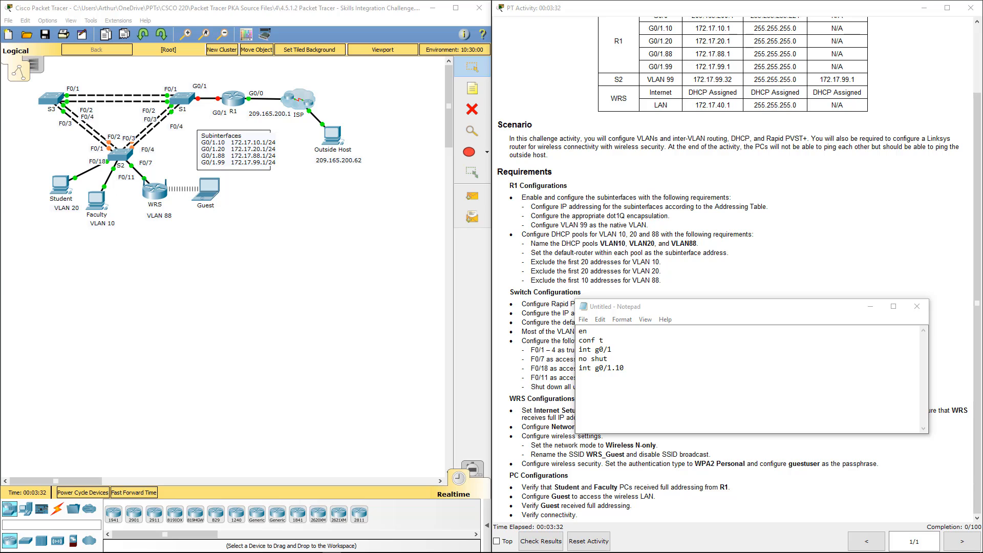
Add the VLAN 10 subinterface lines int g0/1.10 and encap dot1q 10 to the script
{"action": "left_click", "coordinate": [701, 373]}
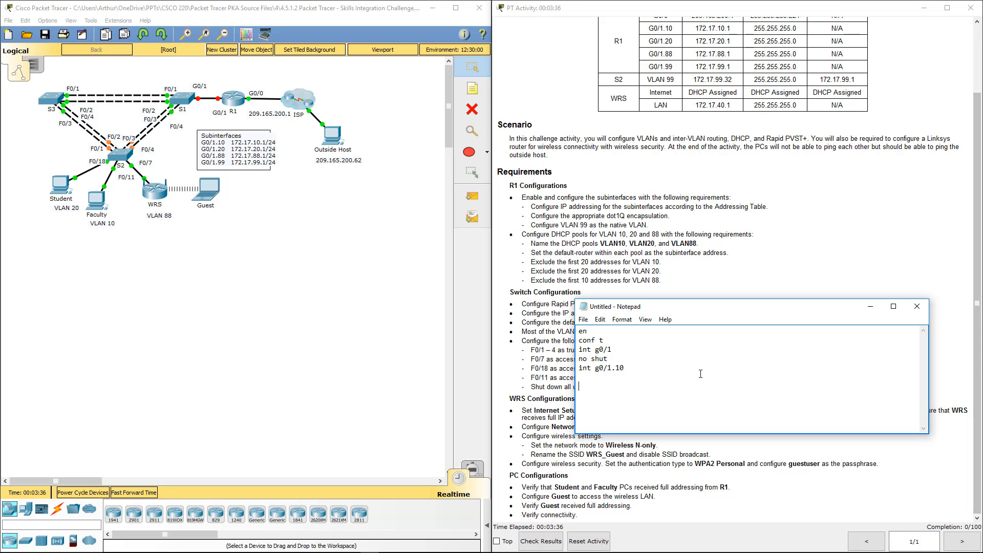
{"action": "key", "text": "BackSpace"}
{"action": "type", "text": "encap dot1q 10"}
Copy the g0/1.10 interface and encapsulation lines and paste three copies below, separated by blank lines
{"action": "left_click_drag", "start_coordinate": [640, 378], "coordinate": [569, 373]}
{"action": "key", "text": "ctrl+c"}
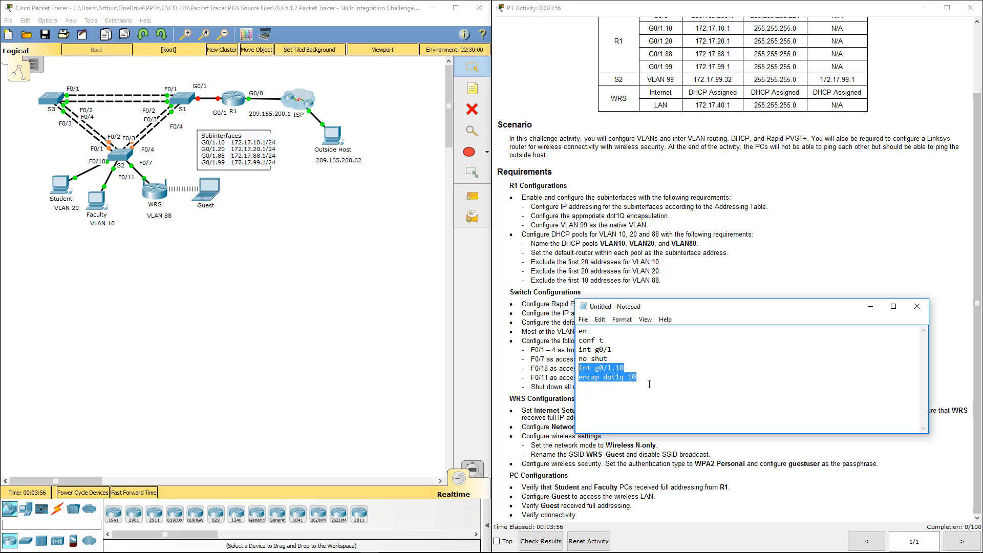
{"action": "left_click", "coordinate": [711, 377]}
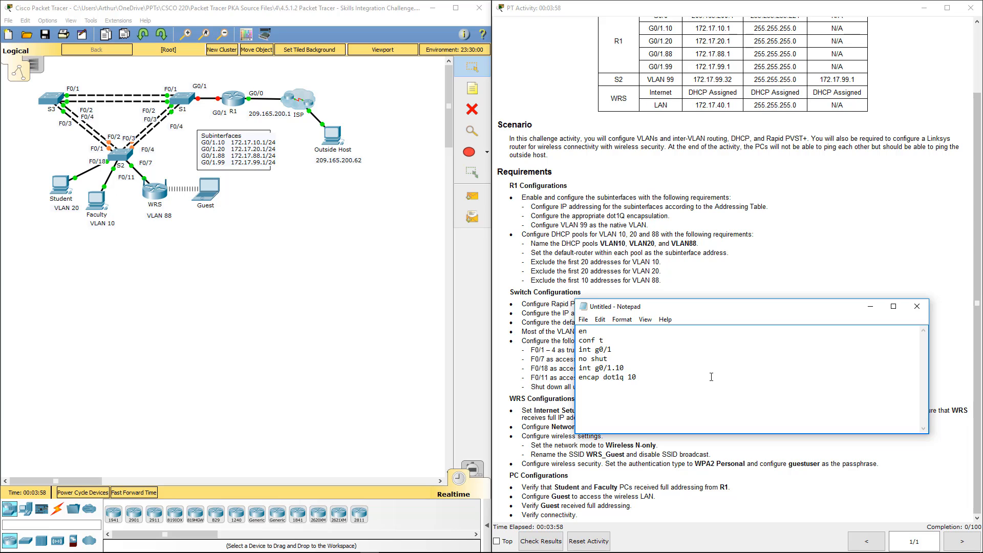
{"action": "key", "text": "Return"}
{"action": "key", "text": "ctrl+v"}
{"action": "key", "text": "Return"}
{"action": "key", "text": "ctrl+v"}
{"action": "key", "text": "Return"}
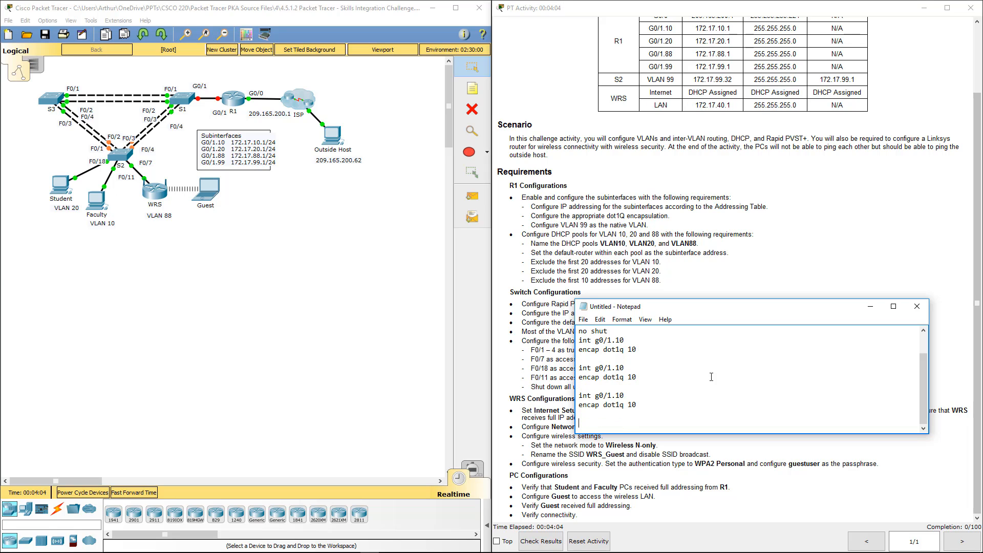
{"action": "key", "text": "ctrl+v"}
Change the last copied block to int g0/1.99 and encap dot1q 99
{"action": "key", "text": "BackSpace"}
{"action": "key", "text": "BackSpace"}
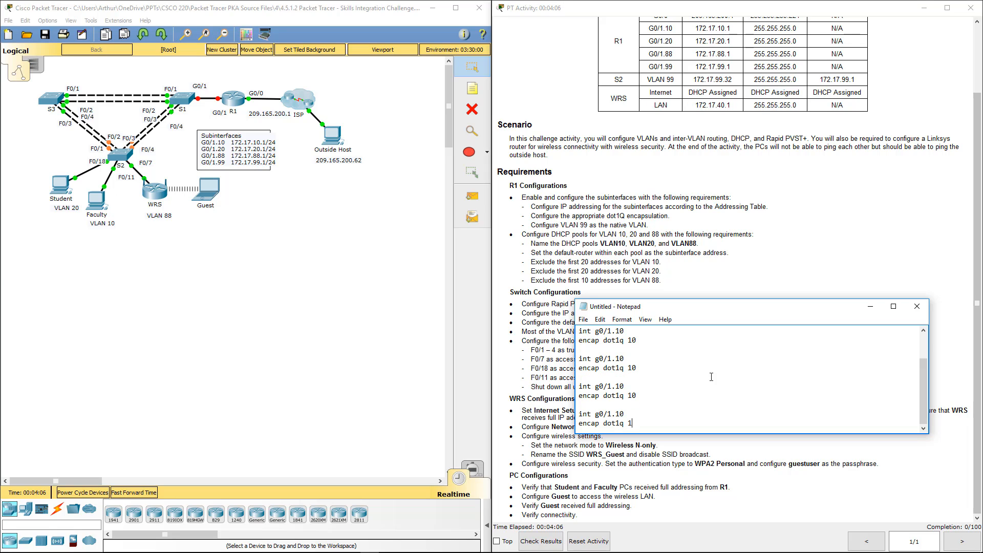
{"action": "type", "text": "99"}
{"action": "key", "text": "Up"}
{"action": "key", "text": "BackSpace"}
{"action": "key", "text": "BackSpace"}
{"action": "type", "text": "99"}
{"action": "key", "text": "Up"}
Change the third subinterface block to int g0/1.88 and encap dot1q 88
{"action": "left_click", "coordinate": [704, 387]}
{"action": "left_click", "coordinate": [685, 396]}
{"action": "key", "text": "BackSpace"}
{"action": "key", "text": "BackSpace"}
{"action": "left_click_drag", "start_coordinate": [626, 378], "coordinate": [630, 386]}
{"action": "left_click", "coordinate": [632, 386]}
{"action": "key", "text": "BackSpace"}
{"action": "key", "text": "BackSpace"}
{"action": "type", "text": "88"}
{"action": "left_click", "coordinate": [652, 398]}
{"action": "type", "text": "88"}
Change the second subinterface block to int g0/1.20 and encap dot1q 20
{"action": "left_click", "coordinate": [654, 365]}
{"action": "key", "text": "BackSpace"}
{"action": "key", "text": "BackSpace"}
{"action": "type", "text": "20"}
{"action": "left_click", "coordinate": [652, 352]}
{"action": "key", "text": "BackSpace"}
{"action": "key", "text": "BackSpace"}
{"action": "type", "text": "20"}
Add the line ip add 172.17.10.1 255.255.255.0 to the g0/1.10 block
{"action": "key", "text": "Up"}
{"action": "type", "text": "ip add 172.17.10.1 255.2"}
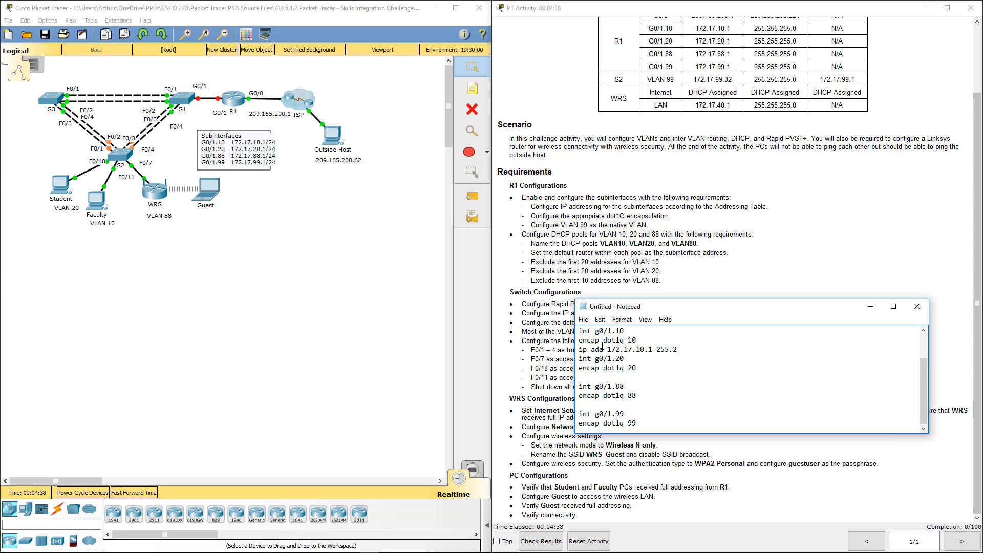
{"action": "type", "text": "55.255.0"}
Enlarge the Notepad window to show the whole script and finish the g0/1.10 block with no shut and exit
{"action": "left_click_drag", "start_coordinate": [710, 350], "coordinate": [581, 339]}
{"action": "left_click", "coordinate": [711, 346]}
{"action": "left_click_drag", "start_coordinate": [737, 300], "coordinate": [766, 306]}
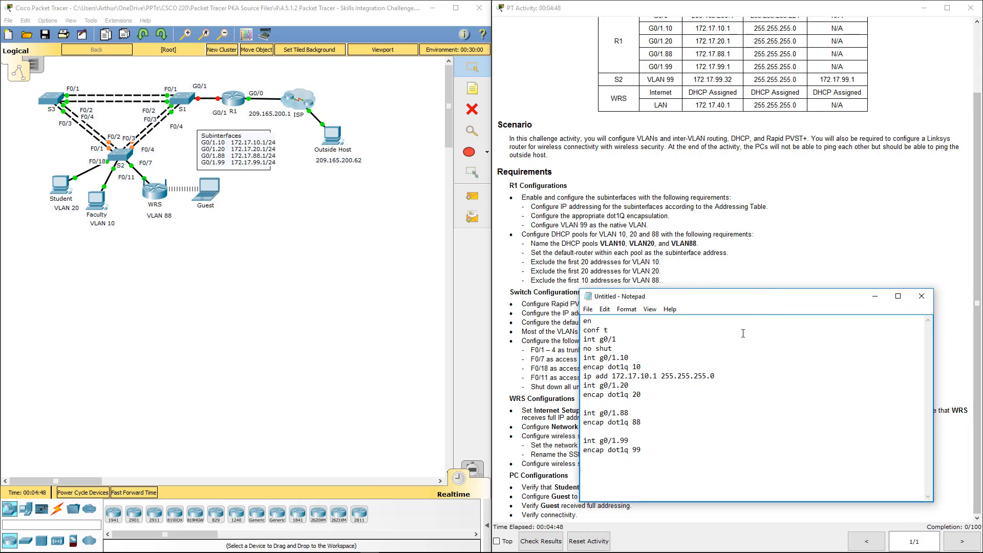
{"action": "type", "text": "\\"}
{"action": "key", "text": "Return"}
{"action": "type", "text": "no "}
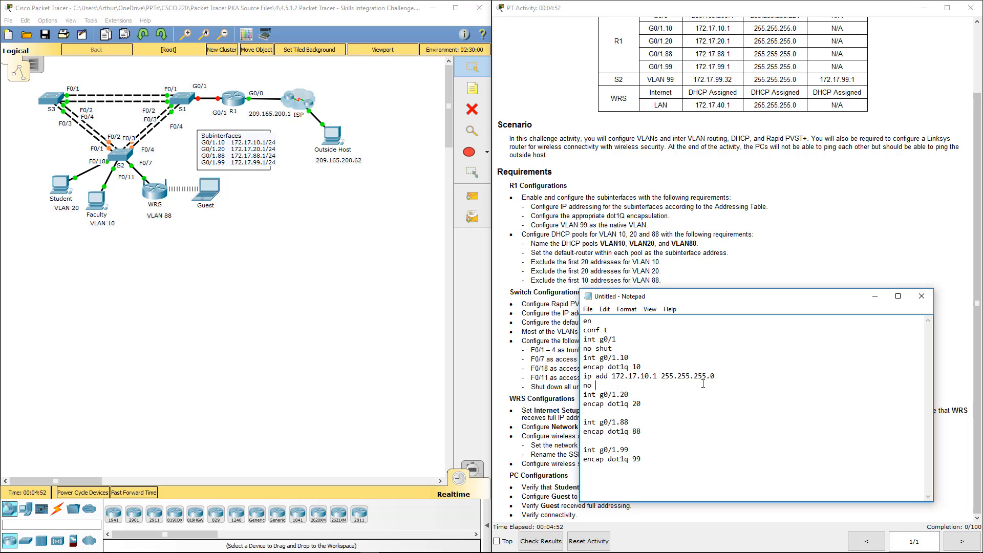
{"action": "type", "text": "shut"}
{"action": "key", "text": "Return"}
{"action": "type", "text": "e"}
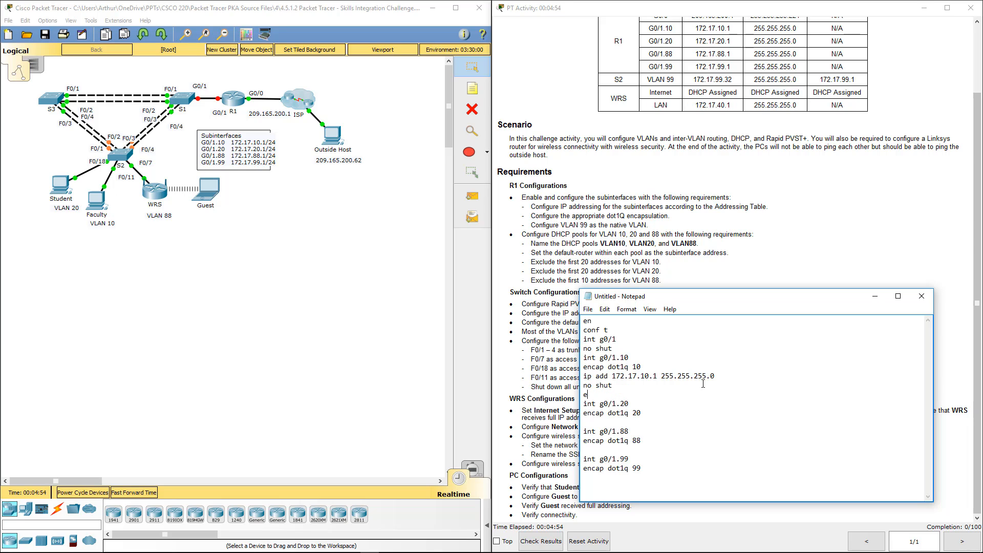
{"action": "type", "text": "xit"}
Copy the address, no shut and exit lines into the g0/1.20 block and set its address to 172.17.20.1
{"action": "left_click", "coordinate": [584, 383], "text": "shift"}
{"action": "left_click_drag", "start_coordinate": [584, 383], "coordinate": [583, 376]}
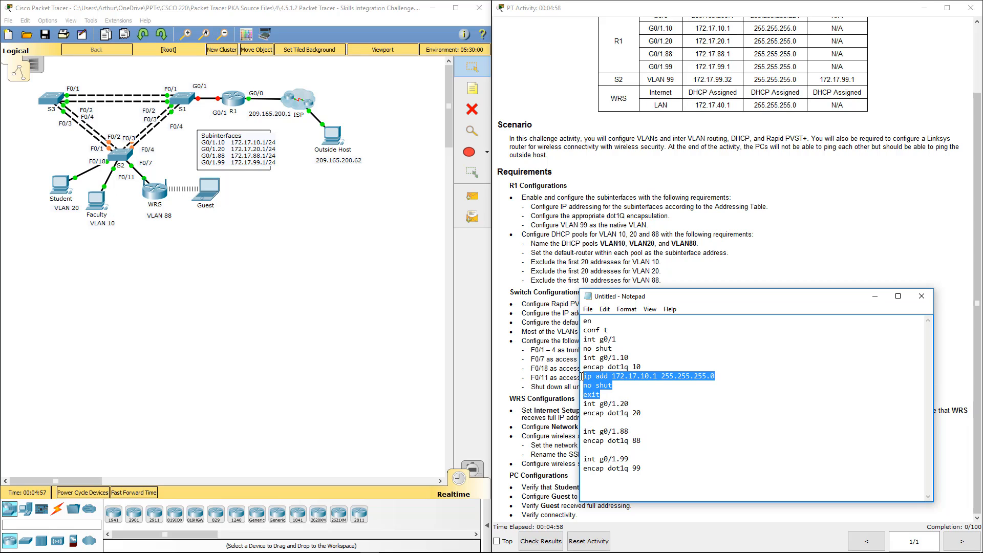
{"action": "key", "text": "ctrl+c"}
{"action": "left_click", "coordinate": [599, 421]}
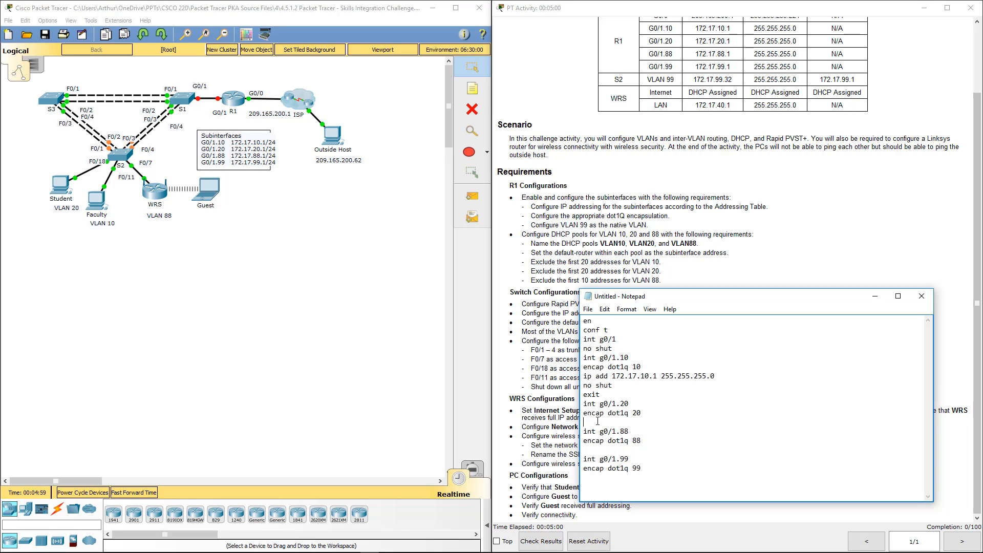
{"action": "key", "text": "ctrl+v"}
{"action": "left_click", "coordinate": [645, 422]}
{"action": "key", "text": "BackSpace"}
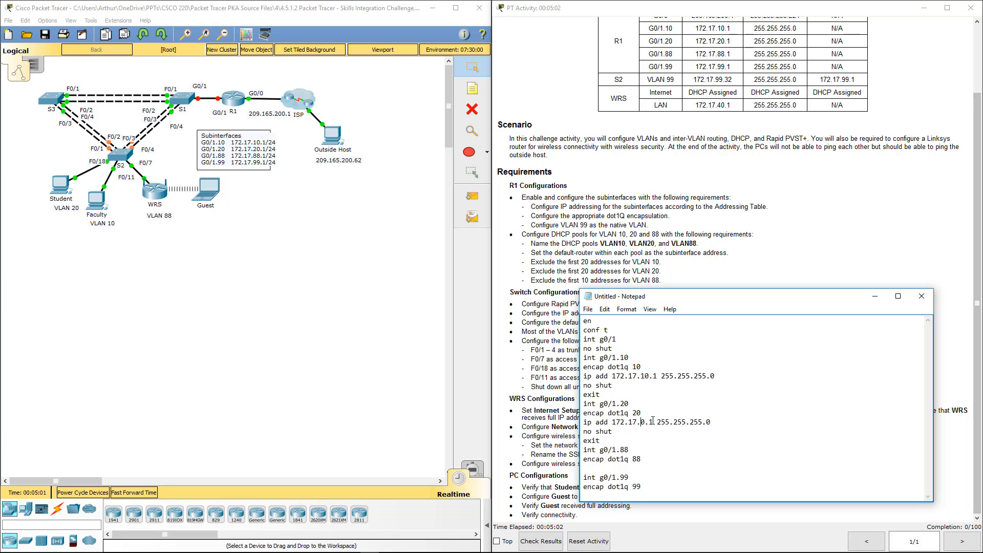
{"action": "type", "text": "20"}
{"action": "key", "text": "BackSpace"}
Paste the address, no shut and exit lines into the g0/1.88 block and set its address to 172.17.88.1
{"action": "left_click", "coordinate": [619, 469]}
{"action": "key", "text": "ctrl+v"}
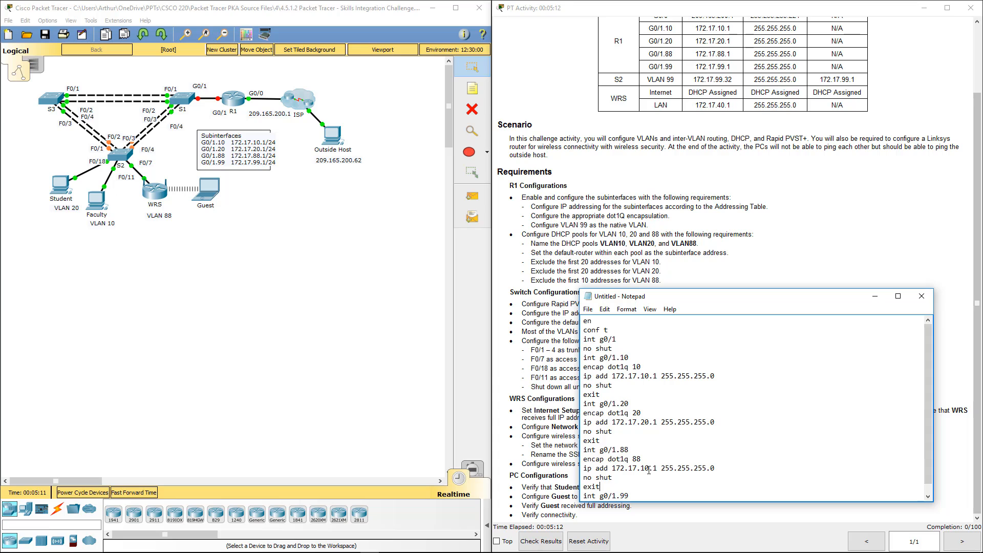
{"action": "left_click", "coordinate": [650, 468]}
{"action": "key", "text": "BackSpace"}
{"action": "key", "text": "BackSpace"}
{"action": "type", "text": "88"}
Paste the address, no shut and exit lines into the g0/1.99 block and set its address to 172.17.99.1
{"action": "scroll", "coordinate": [655, 466], "scroll_direction": "down", "scroll_amount": 1}
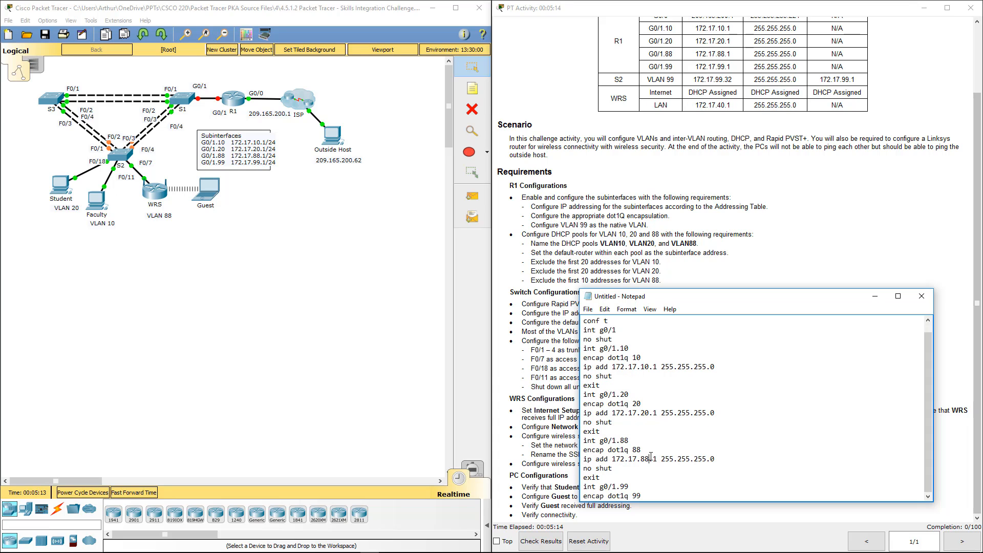
{"action": "left_click", "coordinate": [647, 494]}
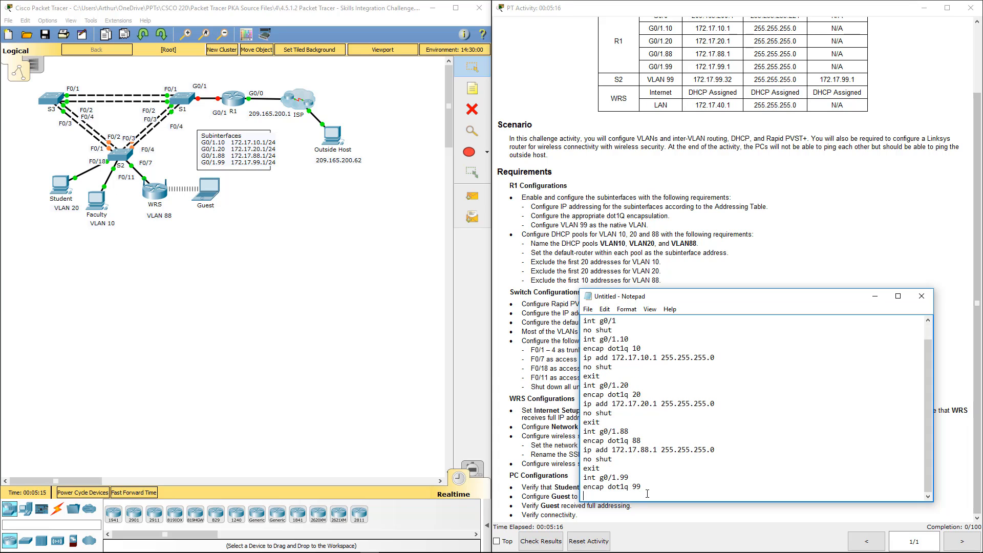
{"action": "key", "text": "ctrl+v"}
{"action": "left_click", "coordinate": [650, 477]}
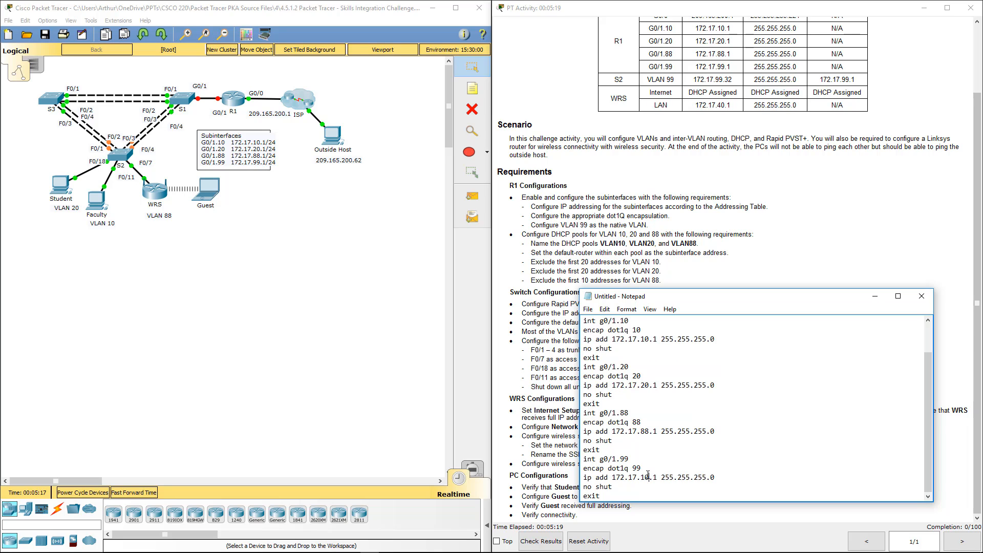
{"action": "key", "text": "BackSpace"}
{"action": "key", "text": "BackSpace"}
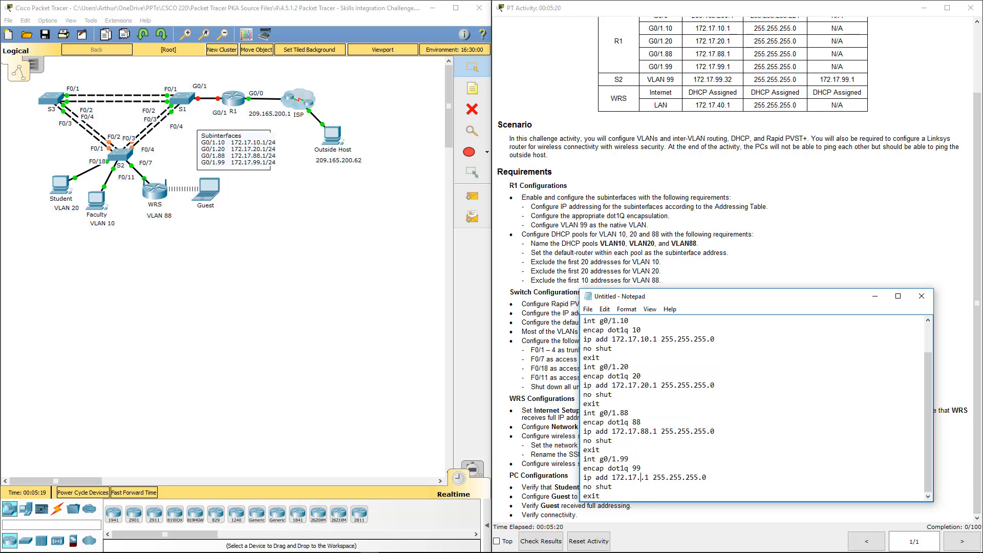
{"action": "type", "text": "99"}
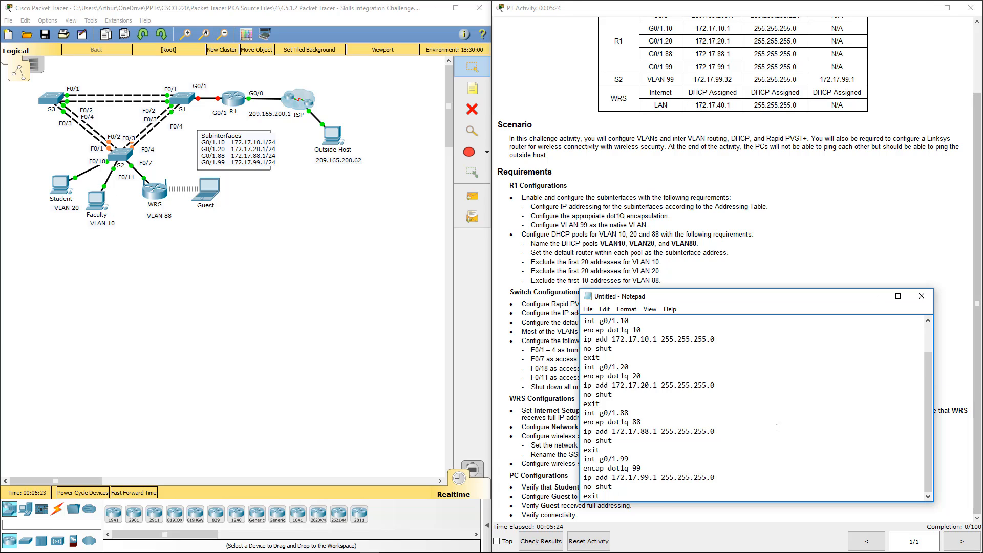
Append native to the encap dot1q 99 line so VLAN 99 is the native VLAN
{"action": "left_click", "coordinate": [652, 472]}
{"action": "type", "text": "native"}
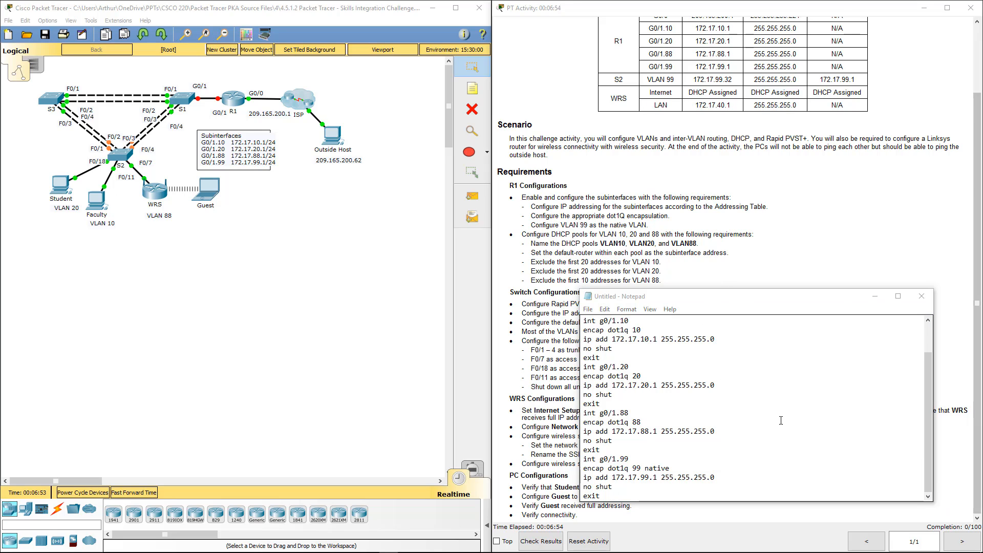
Below the subinterface blocks, add the line ip dhcp exclude 172.17.10.1 172.16.10.20 after a blank line
{"action": "left_click", "coordinate": [643, 501]}
{"action": "key", "text": "Return"}
{"action": "key", "text": "Return"}
{"action": "key", "text": "Return"}
{"action": "key", "text": "Return"}
{"action": "key", "text": "Return"}
{"action": "key", "text": "Return"}
{"action": "key", "text": "Return"}
{"action": "key", "text": "Return"}
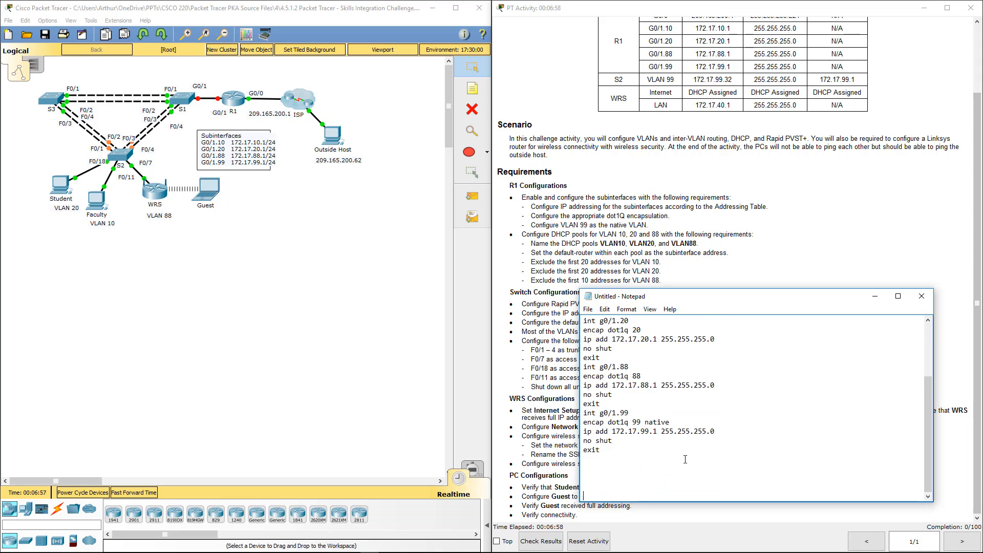
{"action": "key", "text": "Return"}
{"action": "key", "text": "Return"}
{"action": "key", "text": "Return"}
{"action": "key", "text": "Return"}
{"action": "key", "text": "Return"}
{"action": "key", "text": "Return"}
{"action": "key", "text": "Return"}
{"action": "key", "text": "Return"}
{"action": "key", "text": "Return"}
{"action": "key", "text": "Return"}
{"action": "key", "text": "Return"}
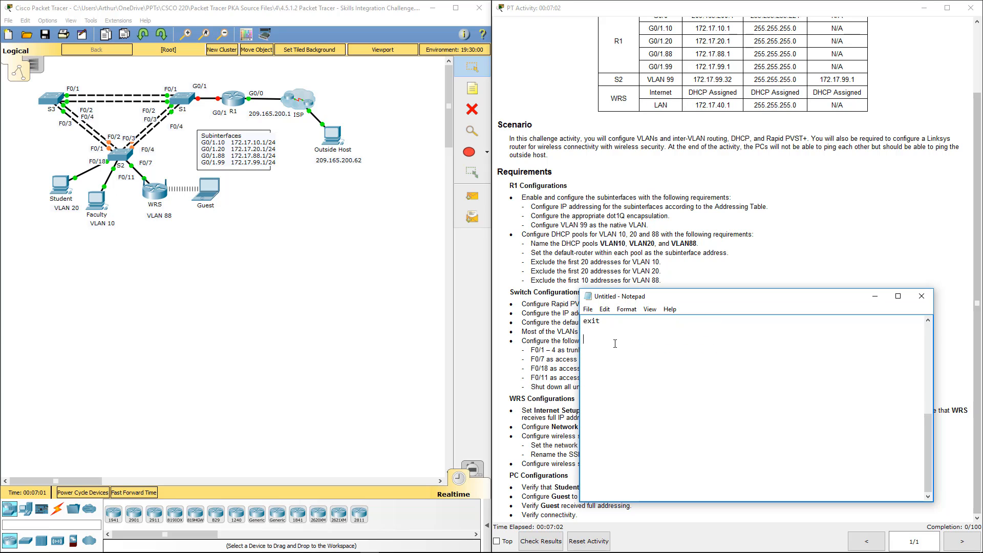
{"action": "type", "text": "ip dhcp"}
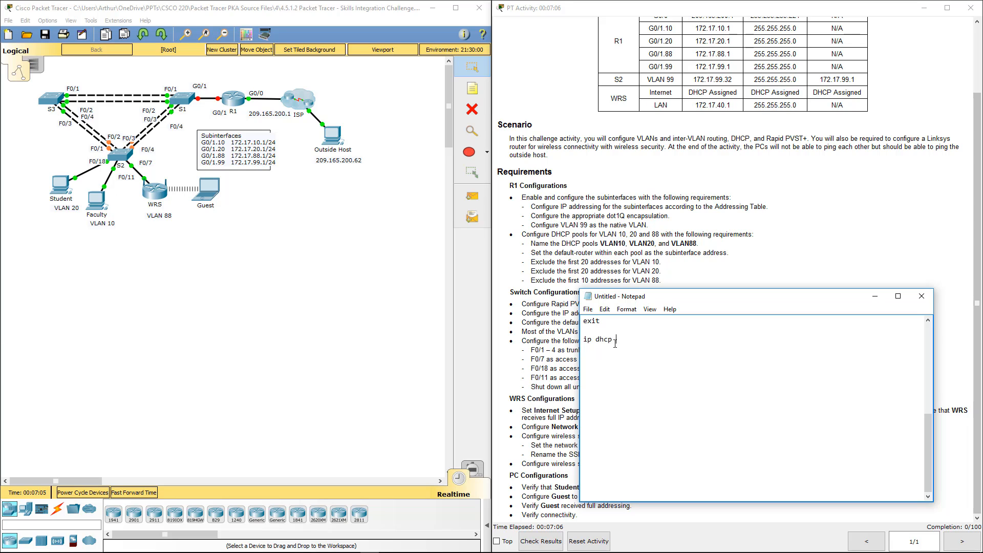
{"action": "type", "text": " exclude "}
{"action": "type", "text": "172.17"}
{"action": "type", "text": ".10.1"}
{"action": "type", "text": " 172.16."}
{"action": "type", "text": "10."}
{"action": "type", "text": "20"}
Add the lines ip dhcp pool VLAN10 and network 172.17.10.0 255.255.255.0 under the exclusion line
{"action": "type", "text": "ip dc"}
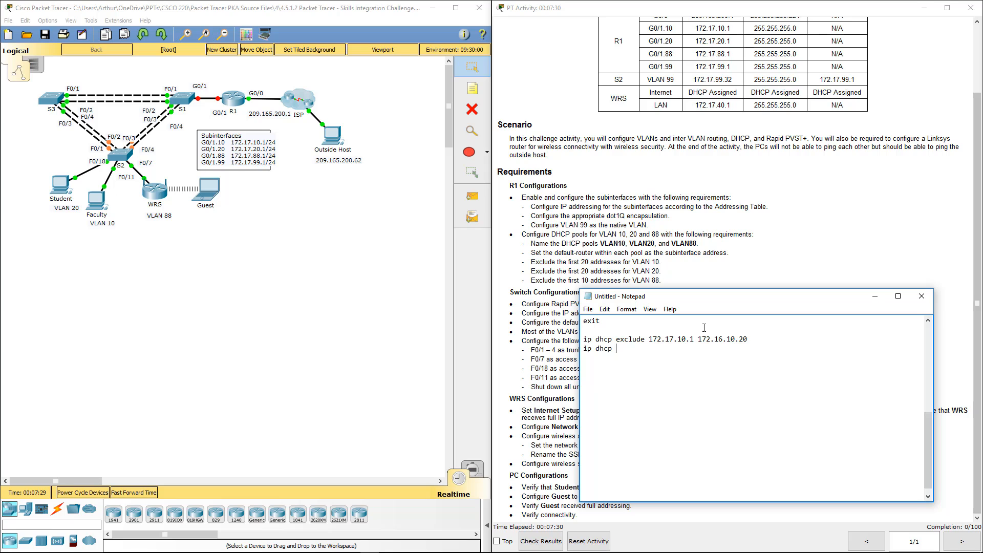
{"action": "type", "text": "pool VLAN10"}
{"action": "key", "text": "Return"}
{"action": "type", "text": "network 172.17."}
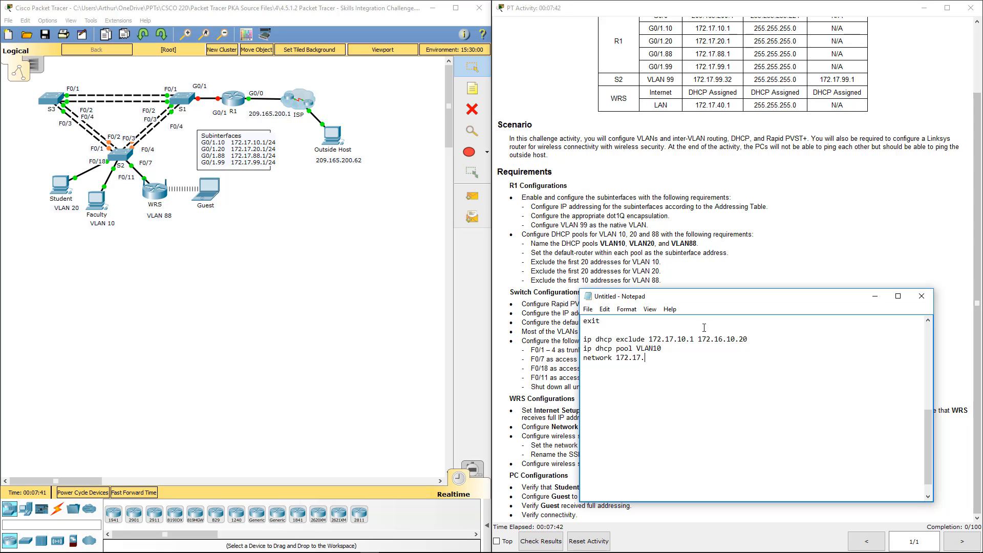
{"action": "type", "text": "10.0 255.255.255.0"}
{"action": "key", "text": "Return"}
Add the line default-router 172.17.10.1 to the VLAN10 DHCP pool
{"action": "type", "text": "default-r"}
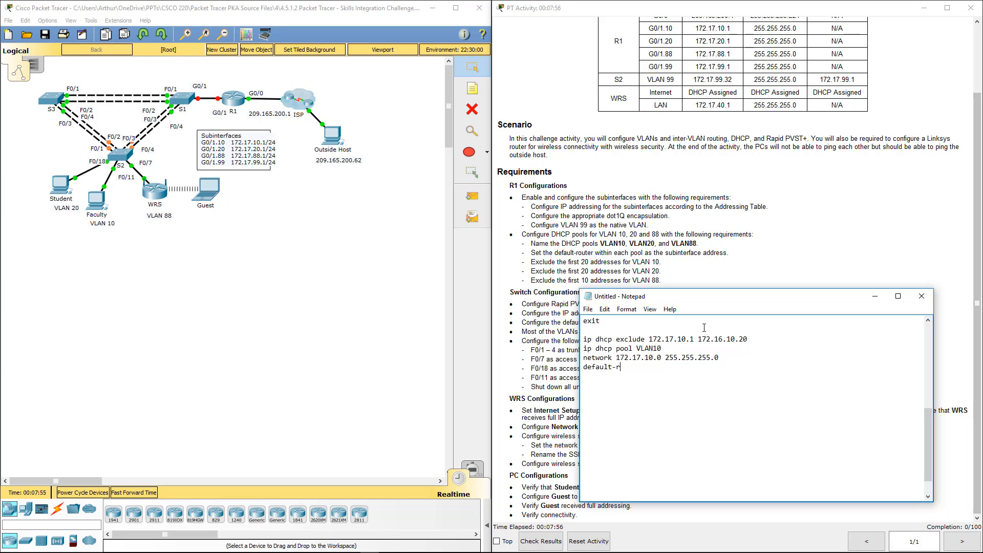
{"action": "type", "text": "outer 172.17.10.1"}
{"action": "key", "text": "Return"}
Copy the four-line VLAN 10 DHCP block and paste two copies below it, separated by blank lines
{"action": "left_click_drag", "start_coordinate": [705, 381], "coordinate": [585, 341]}
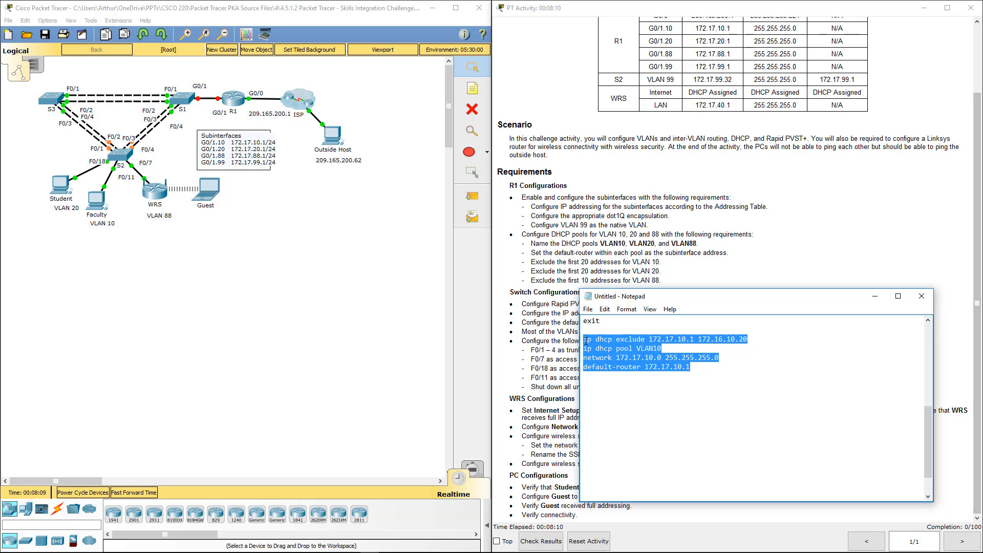
{"action": "key", "text": "ctrl+c"}
{"action": "left_click", "coordinate": [592, 394]}
{"action": "key", "text": "ctrl+v"}
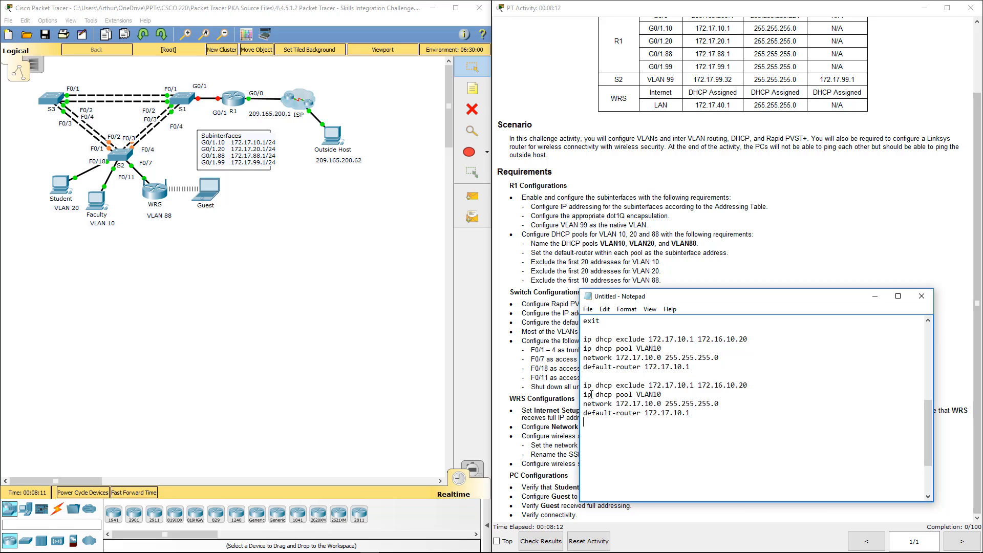
{"action": "left_click", "coordinate": [593, 442]}
{"action": "key", "text": "ctrl+v"}
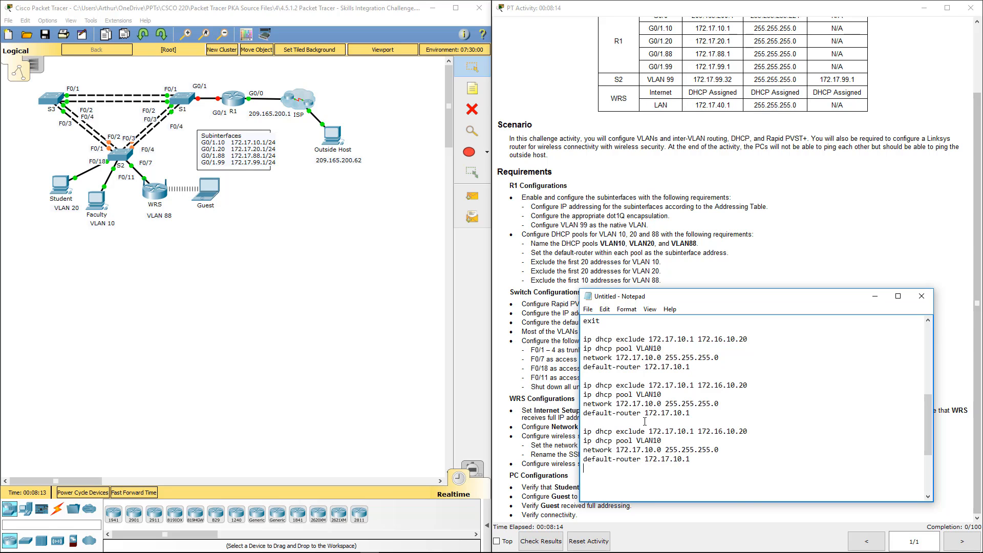
In the second DHCP block, change the exclusion range to 172.17.20.1 172.16.20.20
{"action": "left_click", "coordinate": [683, 385]}
{"action": "key", "text": "BackSpace"}
{"action": "type", "text": "2"}
{"action": "left_click", "coordinate": [733, 385]}
{"action": "key", "text": "BackSpace"}
{"action": "type", "text": "2"}
Finish the second DHCP block with pool name VLAN20, network 172.17.20.0 and default-router 172.17.20.1
{"action": "left_click", "coordinate": [651, 404]}
{"action": "key", "text": "BackSpace"}
{"action": "type", "text": "2"}
{"action": "left_click", "coordinate": [678, 413]}
{"action": "key", "text": "BackSpace"}
{"action": "type", "text": "2"}
{"action": "key", "text": "BackSpace"}
{"action": "key", "text": "BackSpace"}
{"action": "type", "text": "20"}
In the third DHCP block, rename the pool VLAN88 and change the exclusion range to 172.17.88.1 172.16.88.10
{"action": "left_click", "coordinate": [677, 439]}
{"action": "key", "text": "BackSpace"}
{"action": "key", "text": "BackSpace"}
{"action": "type", "text": "88"}
{"action": "left_click", "coordinate": [685, 432]}
{"action": "key", "text": "BackSpace"}
{"action": "key", "text": "BackSpace"}
{"action": "type", "text": "88"}
{"action": "left_click", "coordinate": [735, 432]}
{"action": "key", "text": "BackSpace"}
{"action": "key", "text": "BackSpace"}
{"action": "type", "text": "88"}
{"action": "left_click", "coordinate": [756, 431]}
{"action": "key", "text": "BackSpace"}
{"action": "key", "text": "BackSpace"}
{"action": "type", "text": "10"}
Set the third DHCP block's network to 172.17.88.0 and its default-router to 172.17.88.1
{"action": "left_click", "coordinate": [653, 450]}
{"action": "key", "text": "BackSpace"}
{"action": "key", "text": "BackSpace"}
{"action": "type", "text": "88"}
{"action": "left_click", "coordinate": [678, 460]}
{"action": "key", "text": "BackSpace"}
{"action": "key", "text": "BackSpace"}
{"action": "type", "text": "88"}
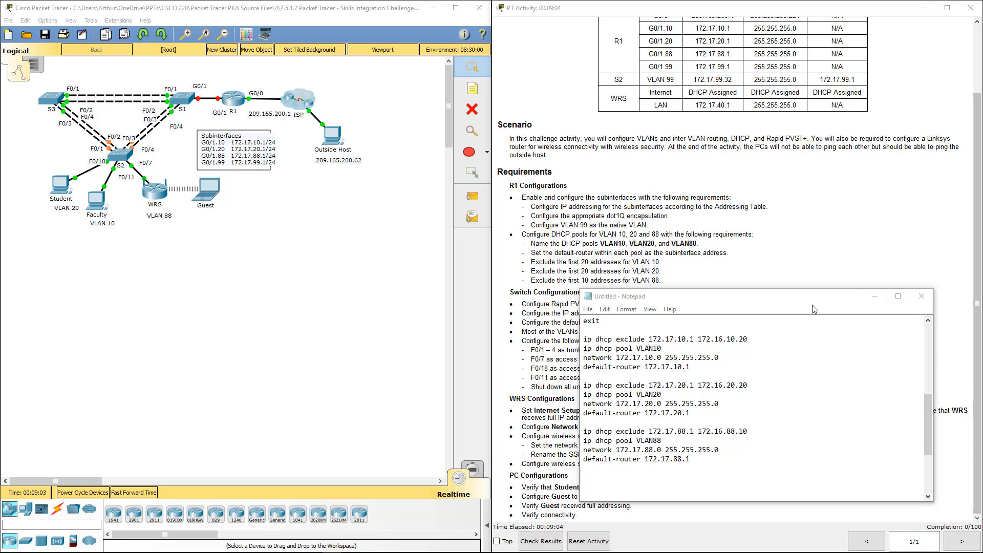
Copy the entire Notepad script and paste it into router R1's command-line interface in Packet Tracer
{"action": "left_click", "coordinate": [809, 424]}
{"action": "scroll", "coordinate": [798, 421], "scroll_direction": "up", "scroll_amount": 8}
{"action": "scroll", "coordinate": [797, 421], "scroll_direction": "down", "scroll_amount": 8}
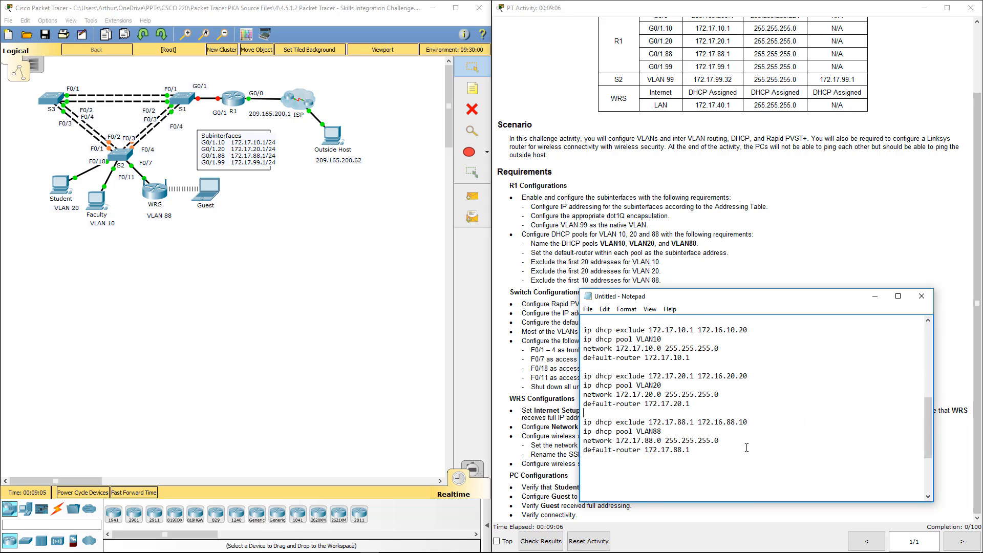
{"action": "key", "text": "ctrl+a"}
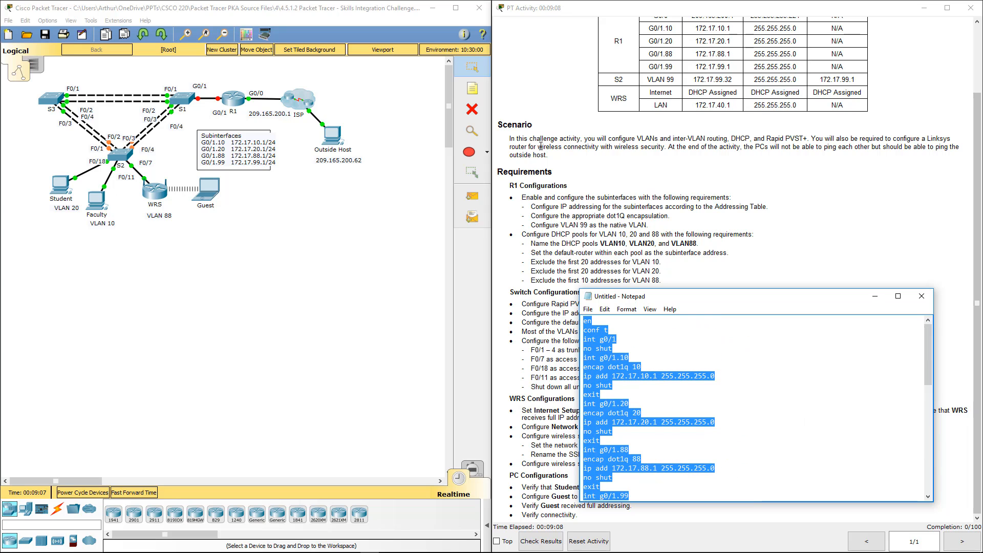
{"action": "left_click", "coordinate": [233, 97]}
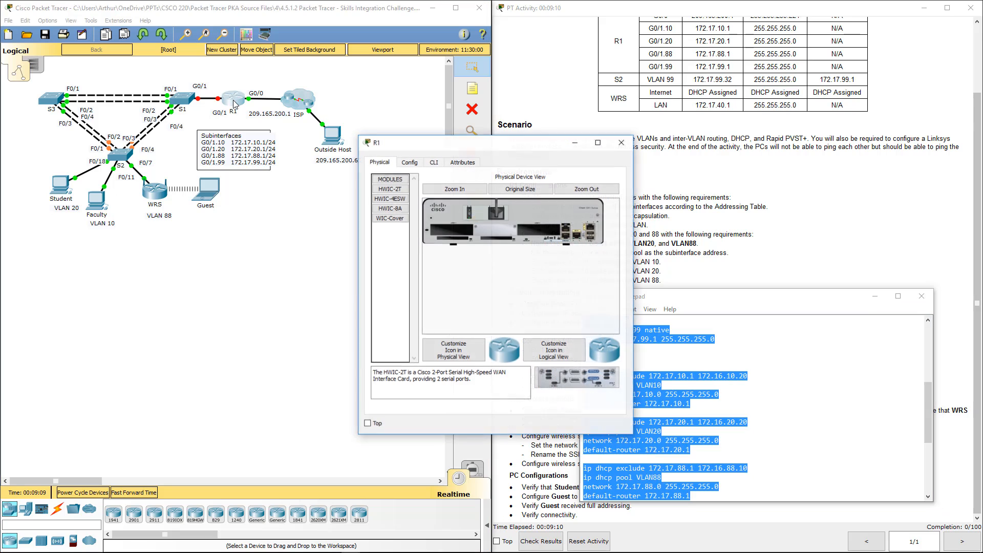
{"action": "left_click", "coordinate": [433, 162]}
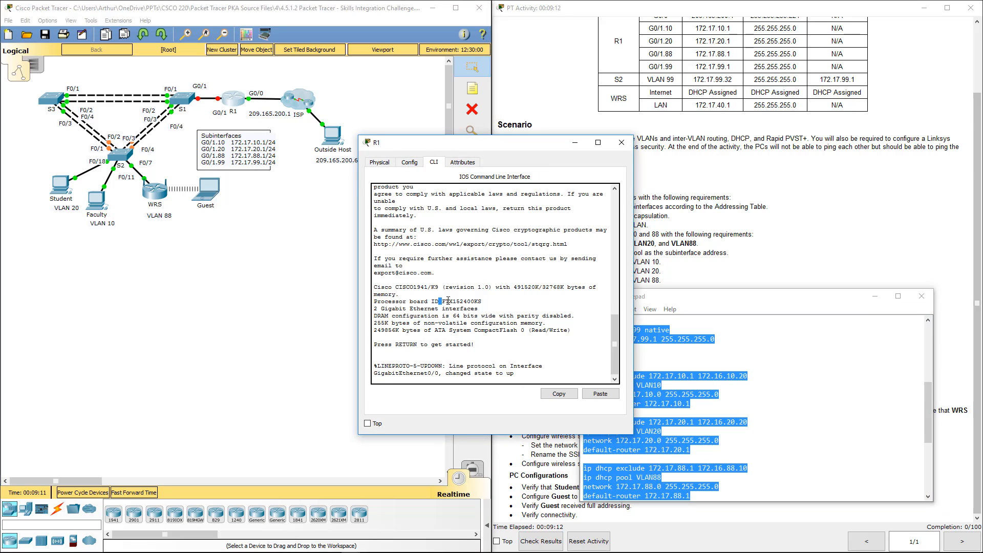
{"action": "key", "text": "Return"}
{"action": "key", "text": "Return"}
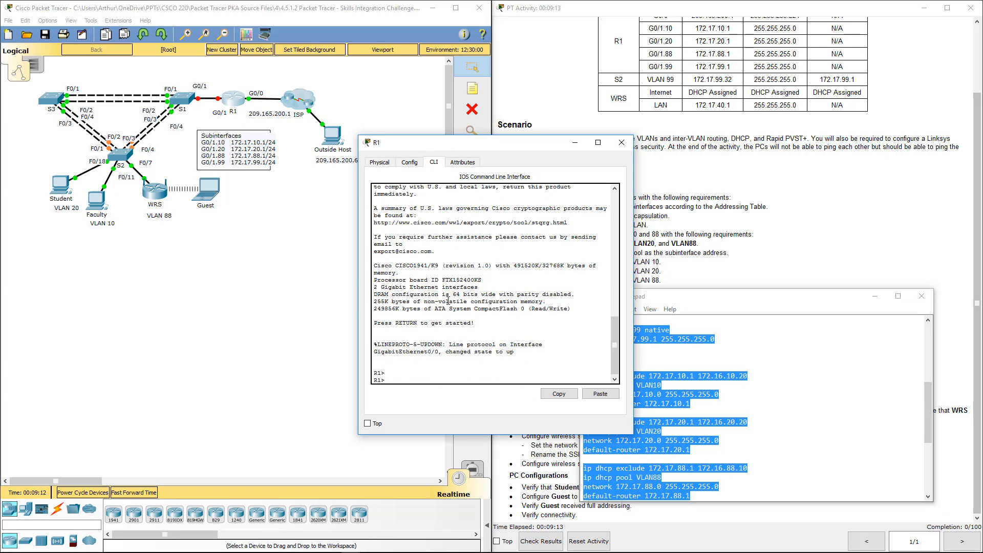
{"action": "left_click", "coordinate": [597, 393]}
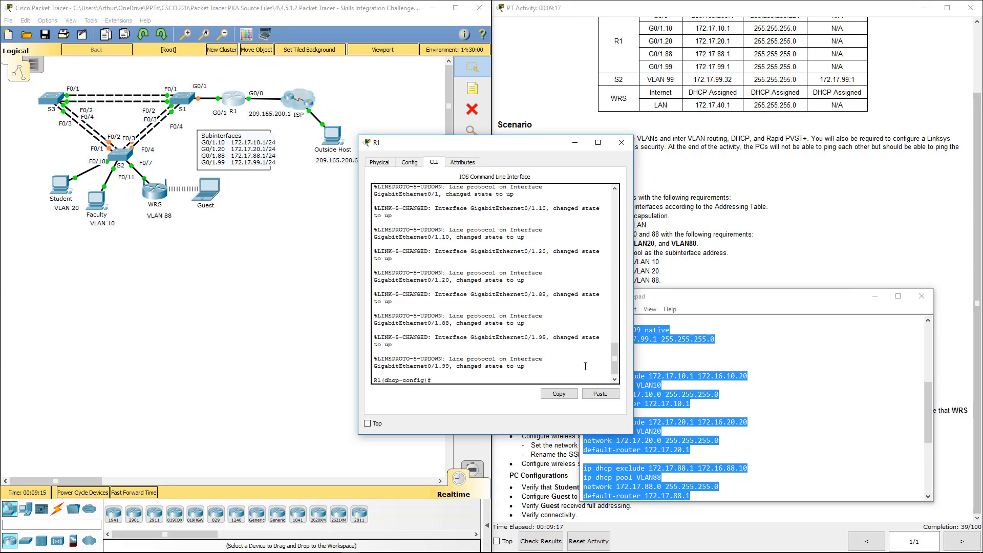
Review the pasted subinterface and DHCP commands in R1's command-line output, then close the R1 window
{"action": "scroll", "coordinate": [512, 328], "scroll_direction": "up", "scroll_amount": 4}
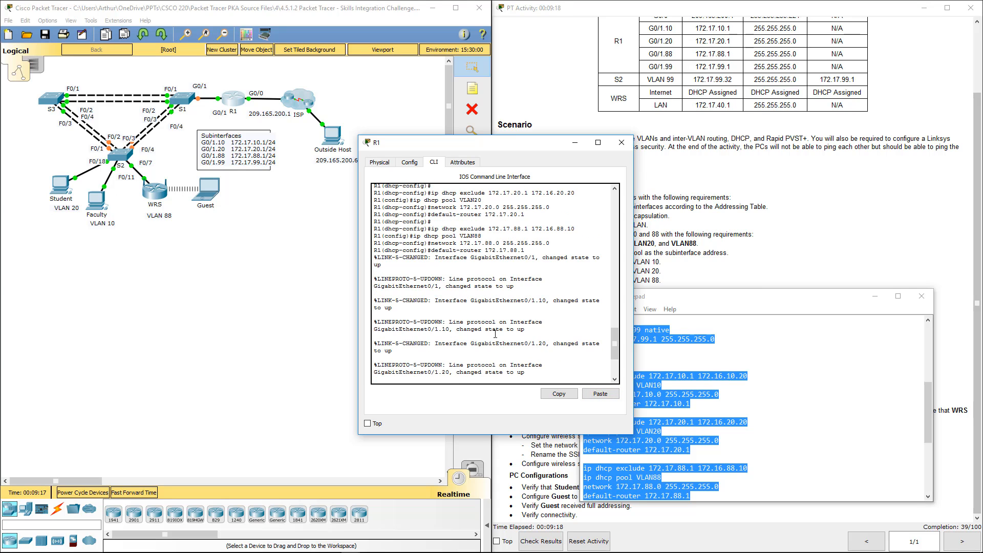
{"action": "scroll", "coordinate": [495, 334], "scroll_direction": "up", "scroll_amount": 7}
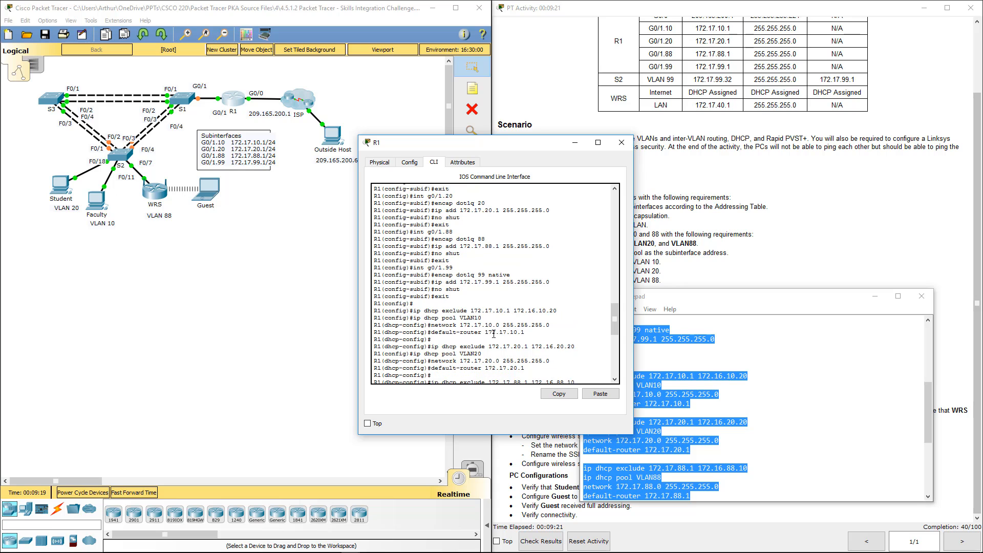
{"action": "scroll", "coordinate": [493, 334], "scroll_direction": "up", "scroll_amount": 5}
{"action": "scroll", "coordinate": [493, 334], "scroll_direction": "up", "scroll_amount": 2}
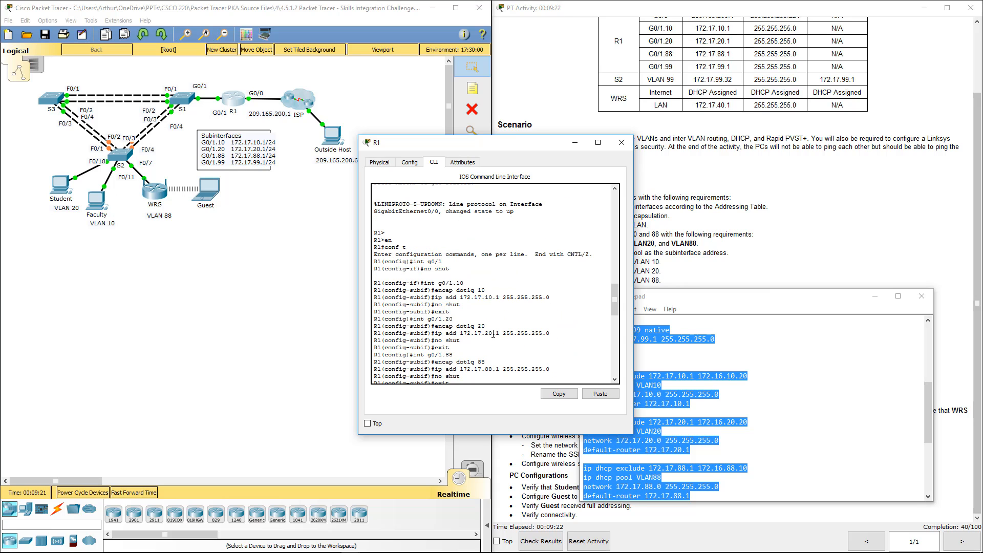
{"action": "scroll", "coordinate": [494, 334], "scroll_direction": "up", "scroll_amount": 6}
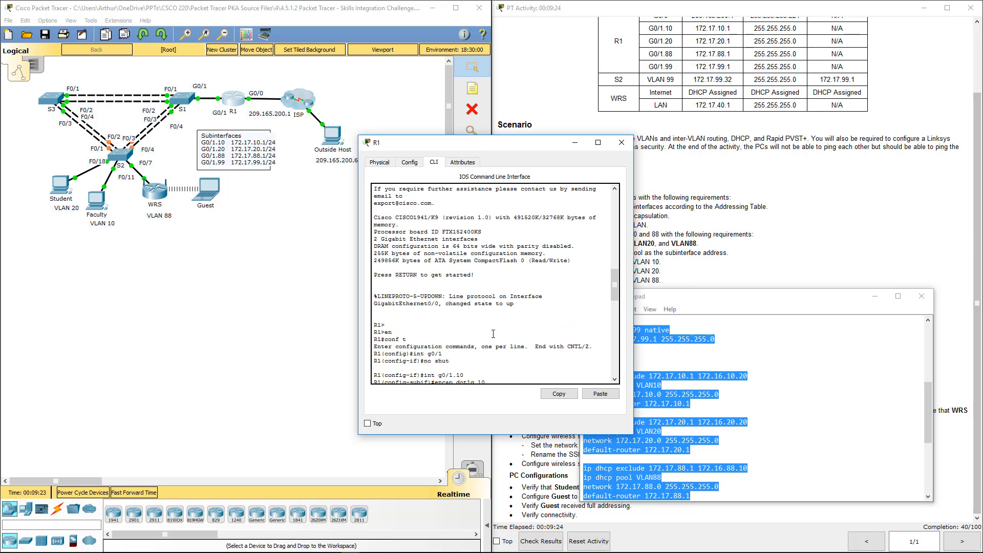
{"action": "left_click", "coordinate": [621, 142]}
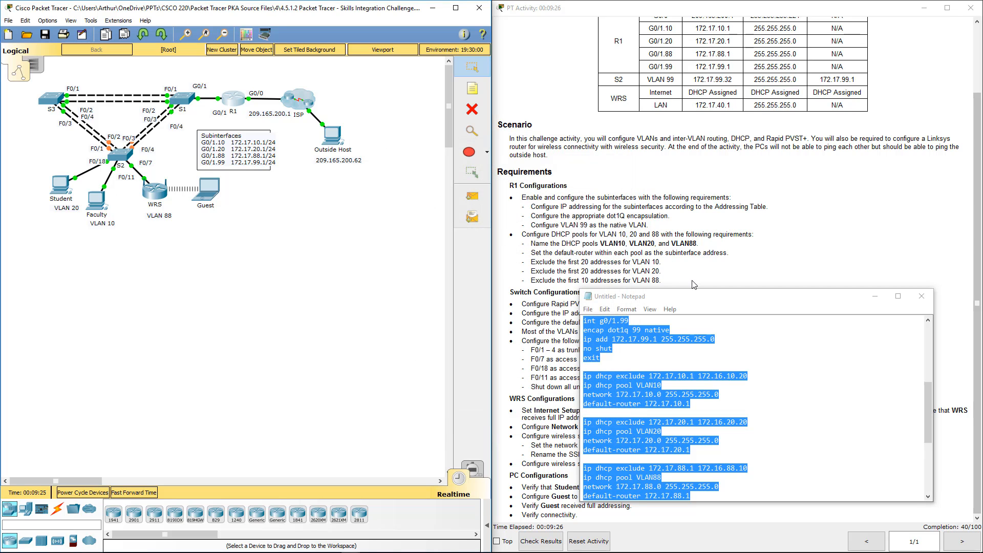
Clear the whole R1 script from Notepad and move its window clear of the Switch Configurations requirements
{"action": "key", "text": "Delete"}
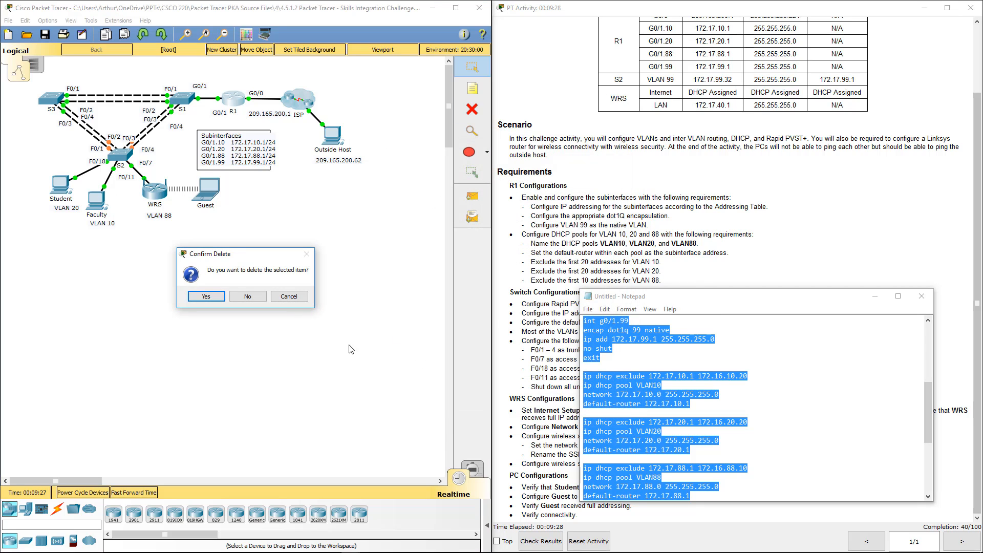
{"action": "left_click", "coordinate": [289, 299]}
{"action": "left_click", "coordinate": [709, 349]}
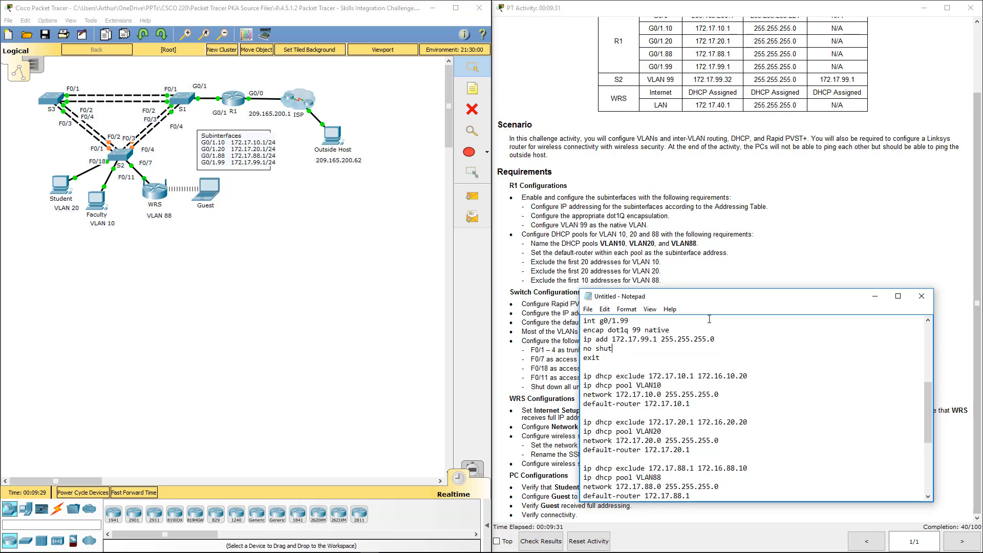
{"action": "key", "text": "ctrl+a"}
{"action": "key", "text": "Delete"}
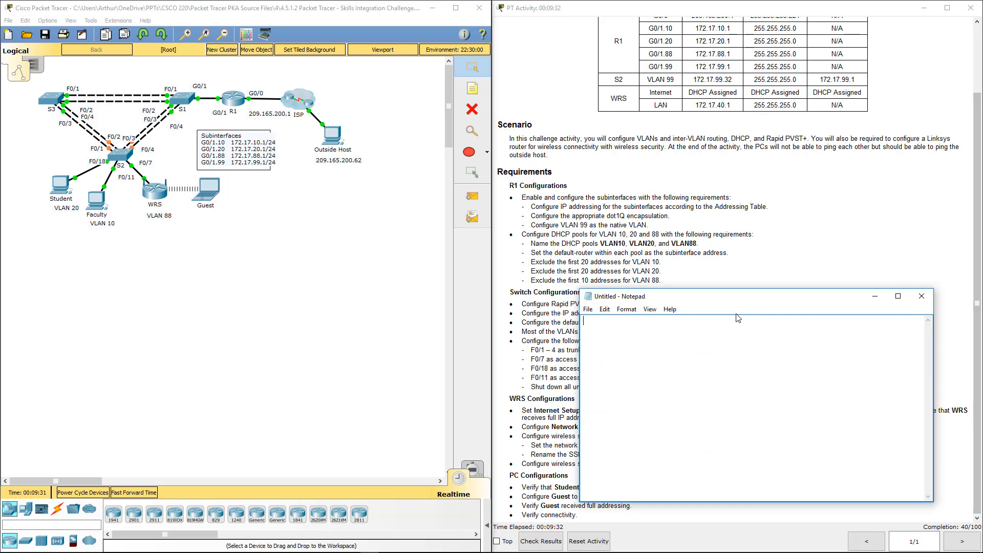
{"action": "left_click_drag", "start_coordinate": [737, 302], "coordinate": [670, 84]}
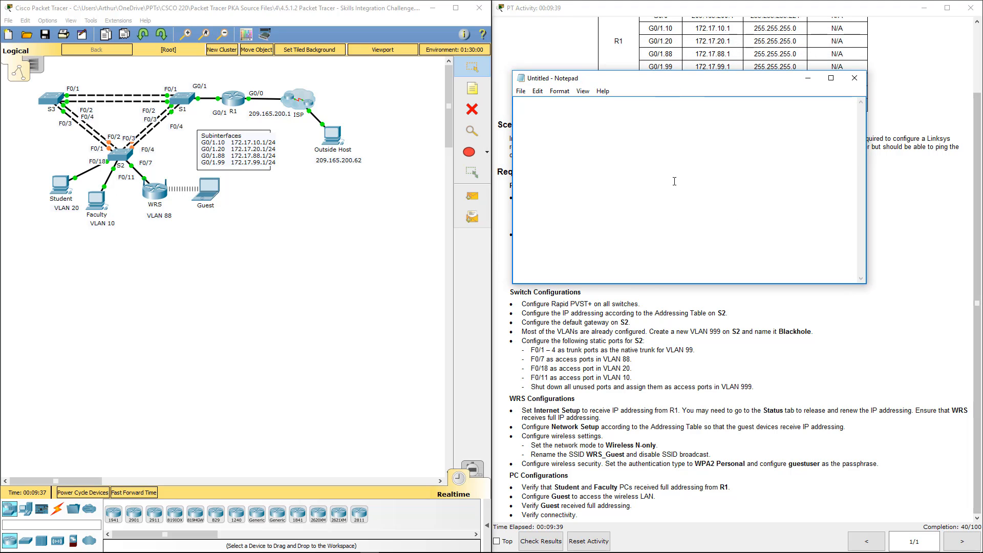
Start a new switch script in Notepad with the lines en and conf t
{"action": "type", "text": "en conf t"}
{"action": "key", "text": "BackSpace"}
{"action": "key", "text": "BackSpace"}
{"action": "key", "text": "BackSpace"}
{"action": "key", "text": "BackSpace"}
{"action": "key", "text": "BackSpace"}
{"action": "key", "text": "BackSpace"}
{"action": "key", "text": "Return"}
{"action": "type", "text": "conf t"}
{"action": "key", "text": "alt+Tab"}
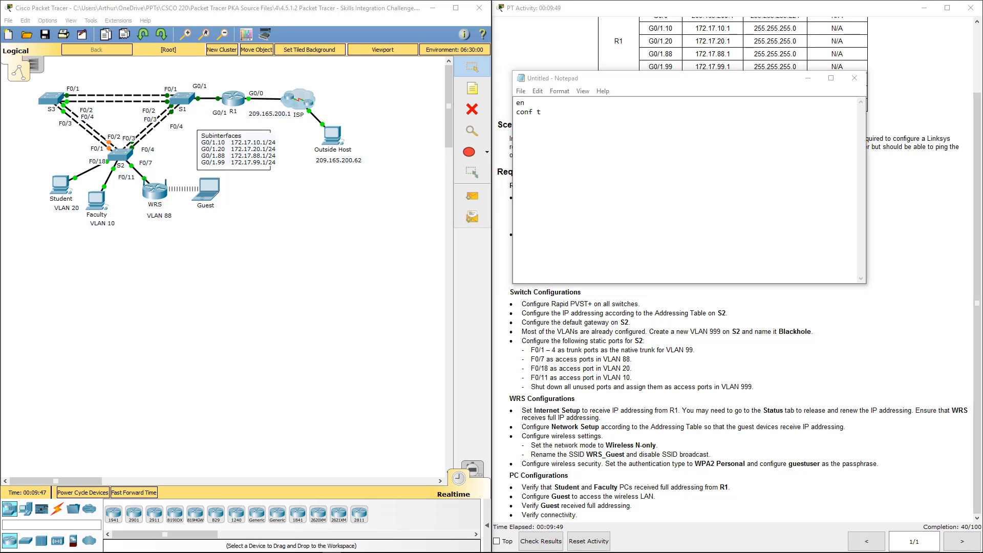
Add the lines int vlan 99 and ip add 172.17.99.32 255.255.255.0 to the switch script
{"action": "left_click", "coordinate": [818, 215]}
{"action": "type", "text": "in"}
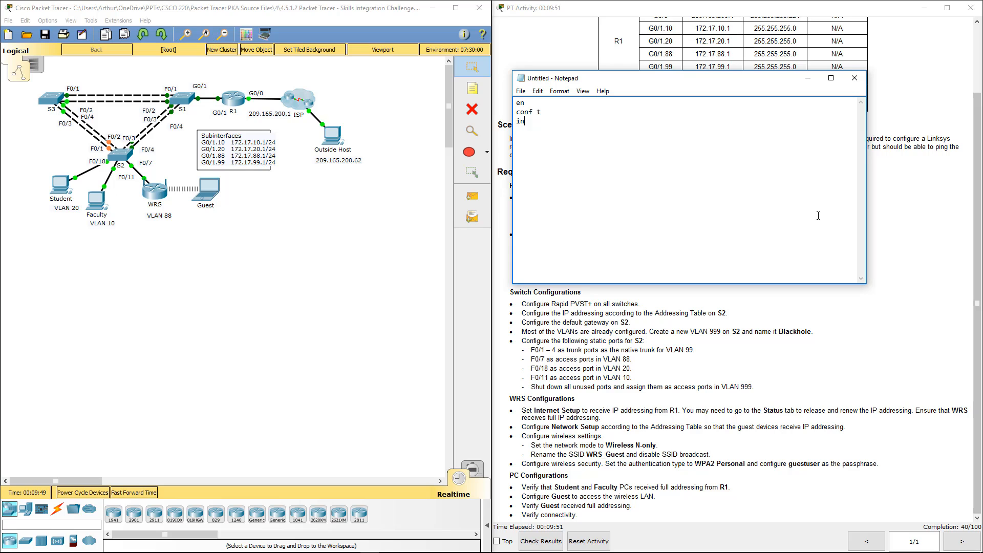
{"action": "type", "text": "t vlan 99 "}
{"action": "type", "text": "ip add "}
{"action": "type", "text": "172.17.9"}
{"action": "type", "text": "9."}
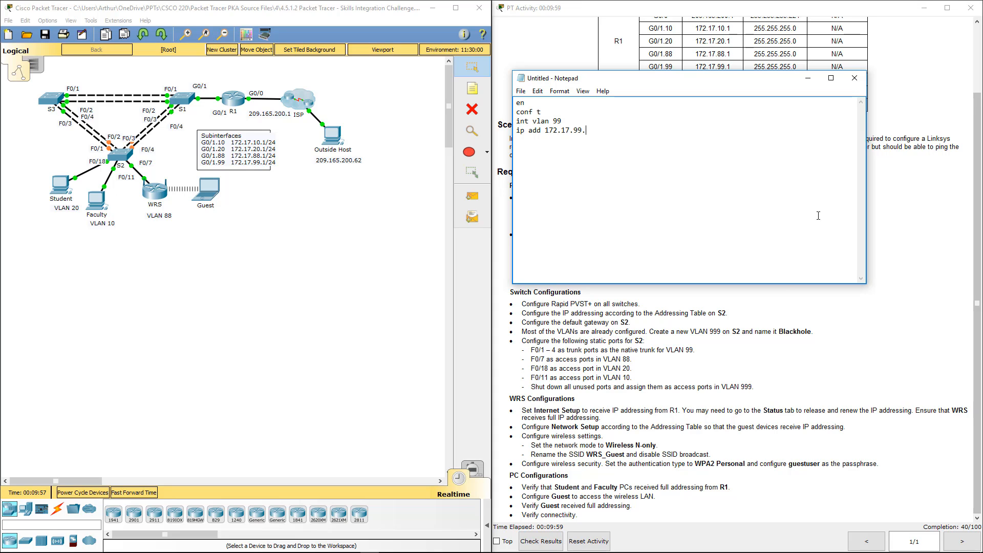
{"action": "type", "text": "32 255"}
{"action": "type", "text": ".255.255."}
{"action": "type", "text": "0 "}
{"action": "type", "text": "ip defau"}
{"action": "type", "text": "l"}
{"action": "type", "text": "t-gatew"}
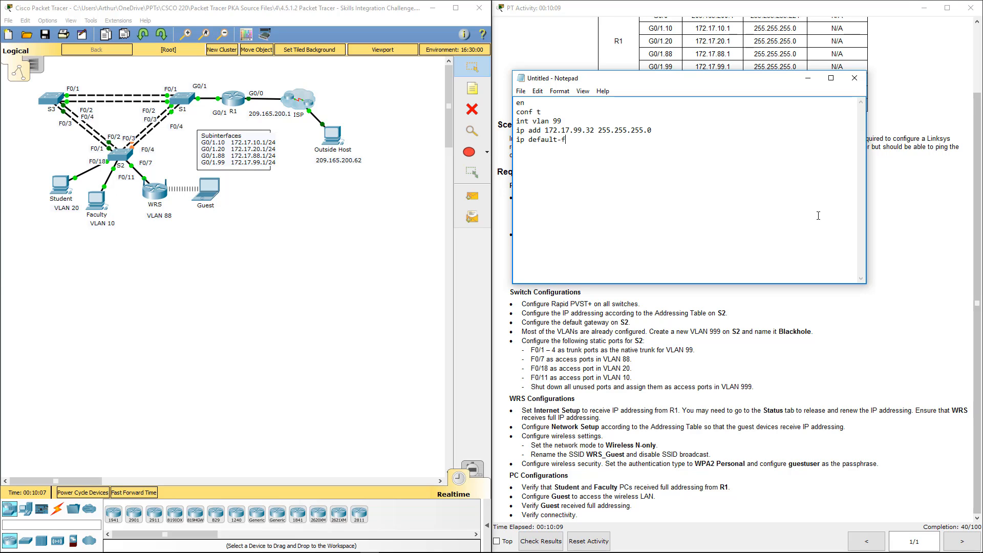
{"action": "type", "text": "ay"}
{"action": "type", "text": " 172.17."}
{"action": "type", "text": "99."}
{"action": "type", "text": "1 "}
{"action": "type", "text": "exit "}
{"action": "type", "text": "spanning-tree"}
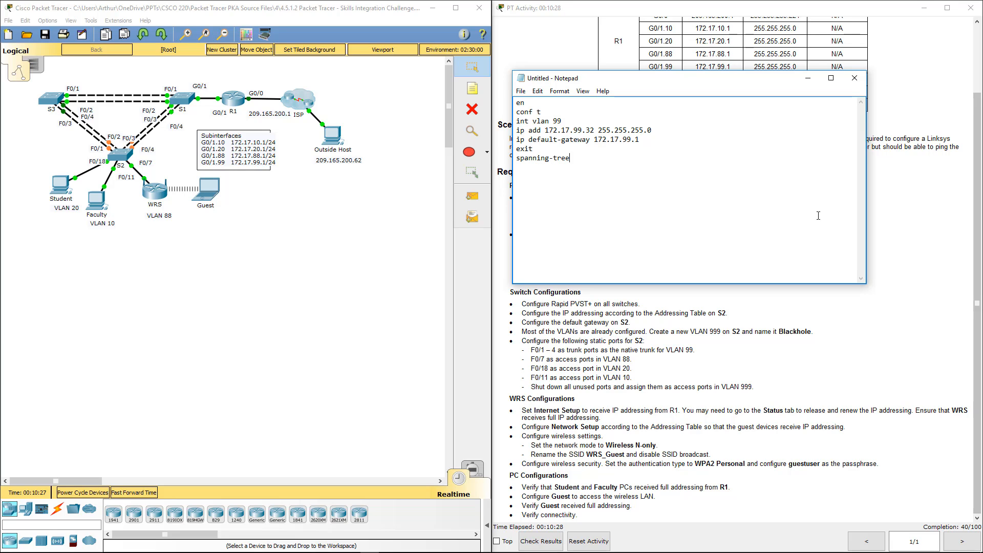
{"action": "type", "text": " mode rapid-pvst"}
Add the line spanning-tree mode rapid-pvst to the switch script
{"action": "key", "text": "Return"}
{"action": "key", "text": "Return"}
After a blank line, add the lines vLAN 9999 and name Blackhole
{"action": "type", "text": "vv"}
{"action": "key", "text": "BackSpace"}
{"action": "type", "text": "LAN"}
{"action": "type", "text": " 9999"}
{"action": "type", "text": "name "}
{"action": "type", "text": "Bla"}
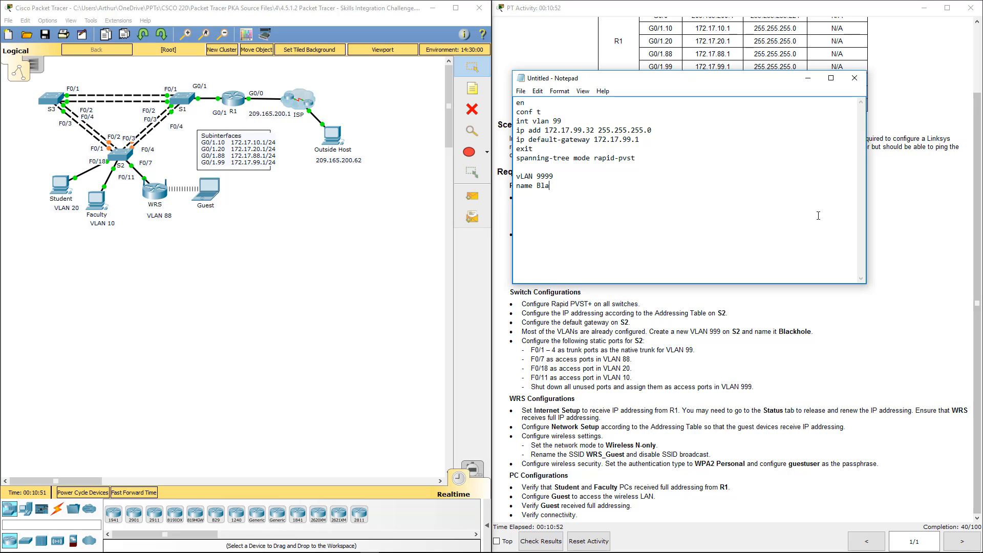
{"action": "type", "text": "ckhole  "}
{"action": "type", "text": "int range"}
Start a trunk port block with the lines int range f0/1-4 and sw mo tr
{"action": "type", "text": "f0/"}
{"action": "type", "text": "1-4"}
{"action": "key", "text": "Return"}
{"action": "type", "text": "sw mo t"}
{"action": "type", "text": "r "}
{"action": "type", "text": "exi"}
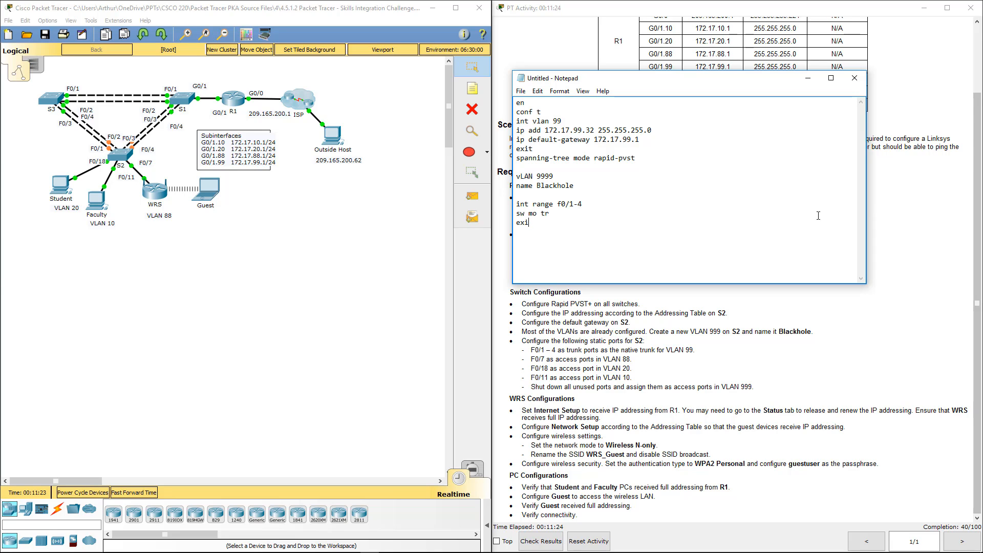
Complete the trunk port block with the lines sw tr native vlan 99 and exit
{"action": "key", "text": "BackSpace"}
{"action": "key", "text": "BackSpace"}
{"action": "key", "text": "BackSpace"}
{"action": "type", "text": "sw"}
{"action": "type", "text": " tr"}
{"action": "type", "text": " native"}
{"action": "type", "text": " vlan 99 "}
{"action": "type", "text": "ex"}
{"action": "type", "text": "it"}
Add the line int range f0/5-24,g0/1-2 below the trunk port block
{"action": "type", "text": "int r"}
{"action": "type", "text": "ang"}
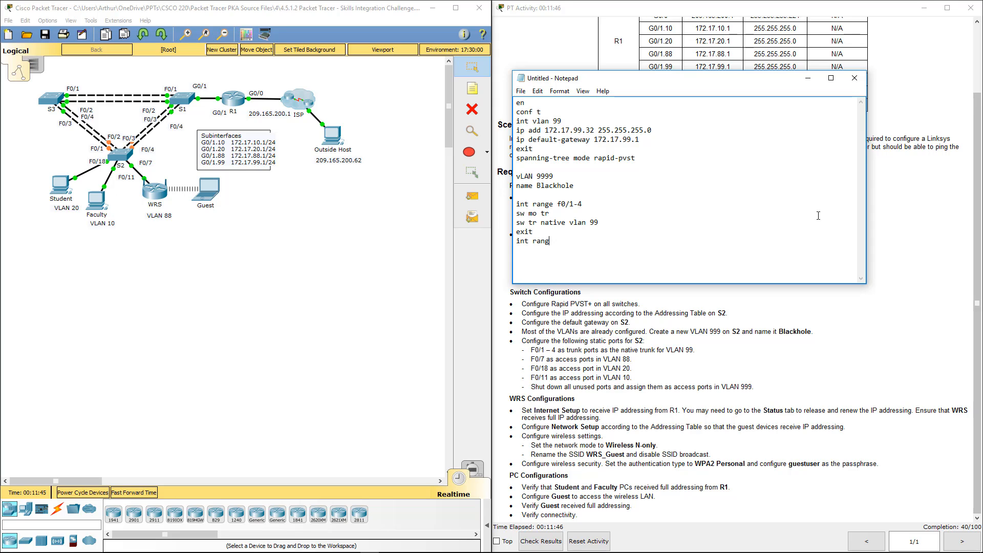
{"action": "type", "text": "e f0/"}
{"action": "type", "text": "5-"}
{"action": "type", "text": "24"}
{"action": "type", "text": ","}
{"action": "type", "text": "g0/"}
{"action": "type", "text": "1-"}
{"action": "type", "text": "2 "}
{"action": "type", "text": "sw mo"}
{"action": "type", "text": " acc "}
{"action": "type", "text": "sw acces"}
{"action": "type", "text": "s v"}
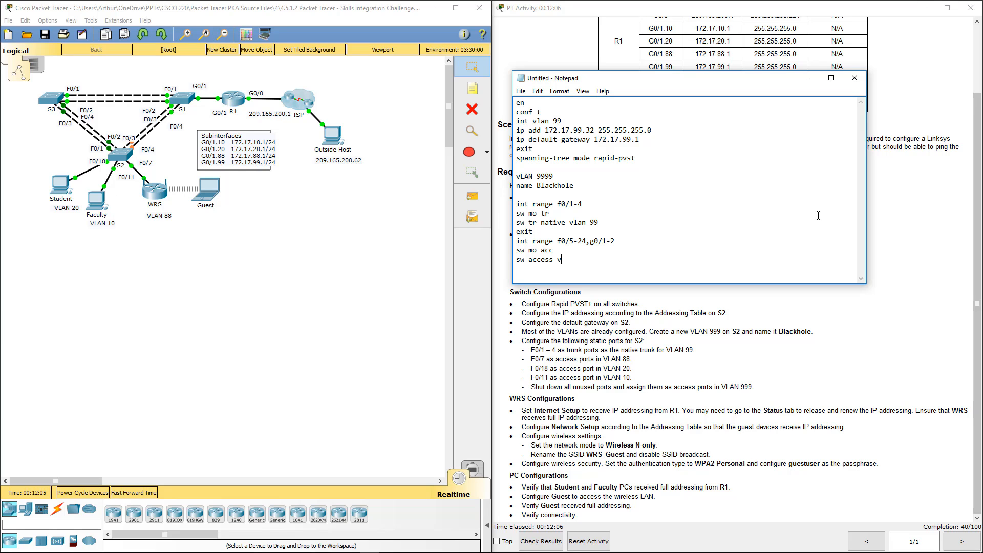
{"action": "type", "text": "lan 999 "}
{"action": "type", "text": "s"}
{"action": "type", "text": "h"}
{"action": "type", "text": "uw"}
Close the unused port range block with the lines shut and exit, followed by a blank line
{"action": "key", "text": "BackSpace"}
{"action": "type", "text": "t"}
{"action": "key", "text": "Return"}
{"action": "type", "text": "exit"}
{"action": "key", "text": "Return"}
{"action": "key", "text": "Return"}
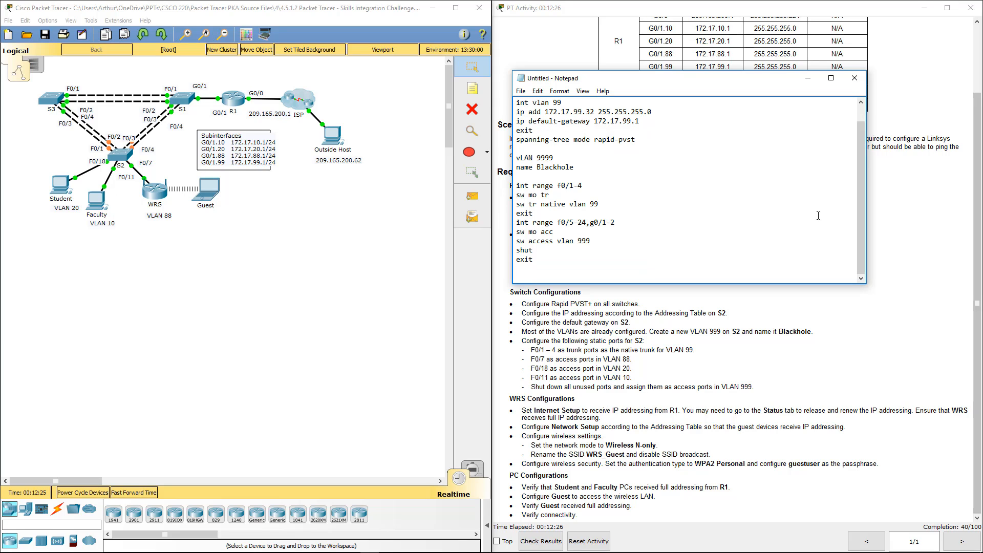
Add an interface block with the lines int fa0/7, no, sw acc vlan 88 and exit
{"action": "type", "text": "int fa0/7"}
{"action": "key", "text": "Return"}
{"action": "type", "text": "no"}
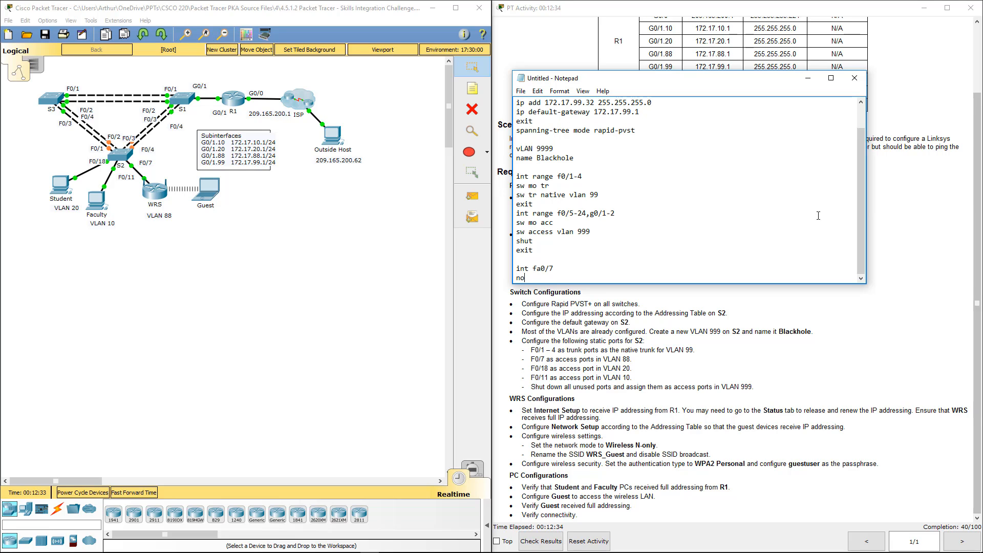
{"action": "key", "text": "Return"}
{"action": "type", "text": "sw "}
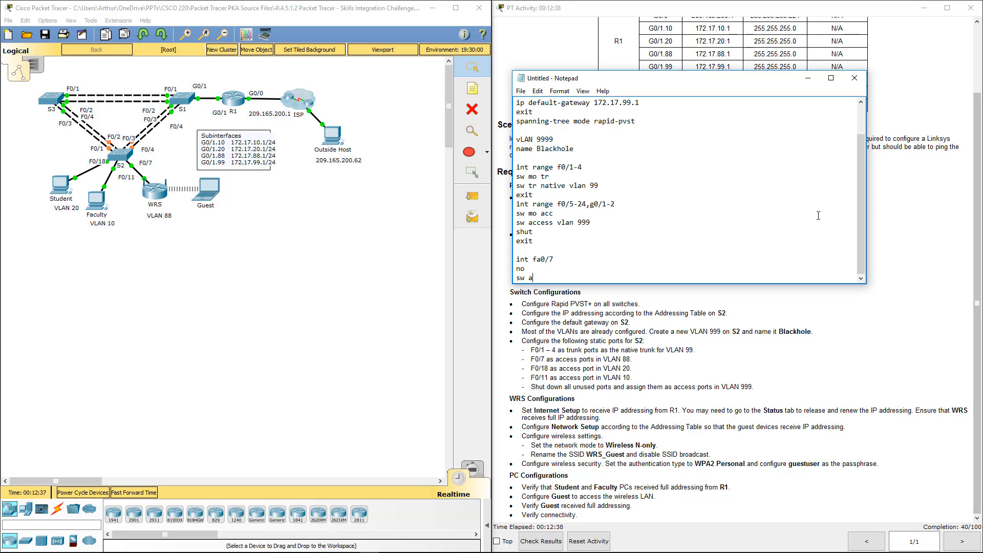
{"action": "type", "text": "acc vlan 88"}
{"action": "key", "text": "Return"}
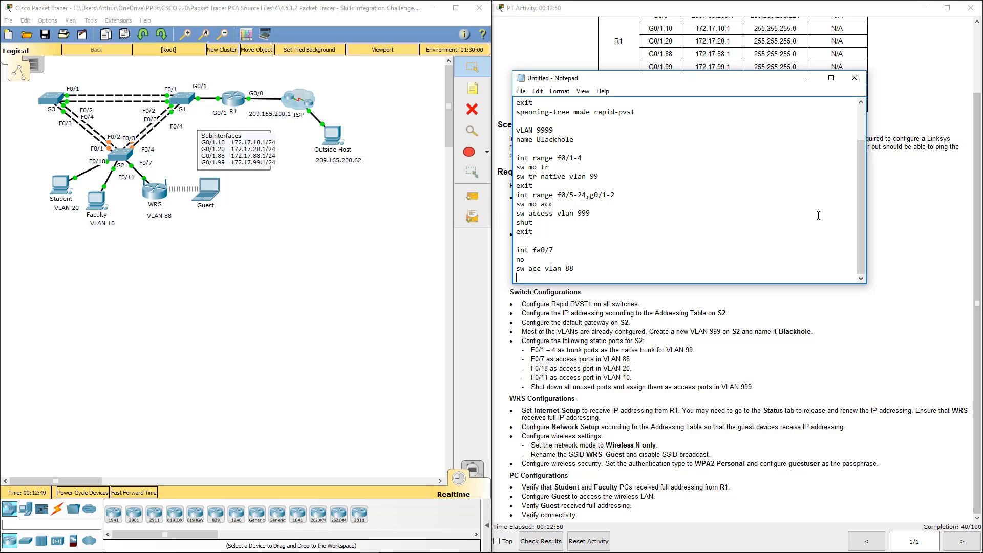
{"action": "type", "text": "exit"}
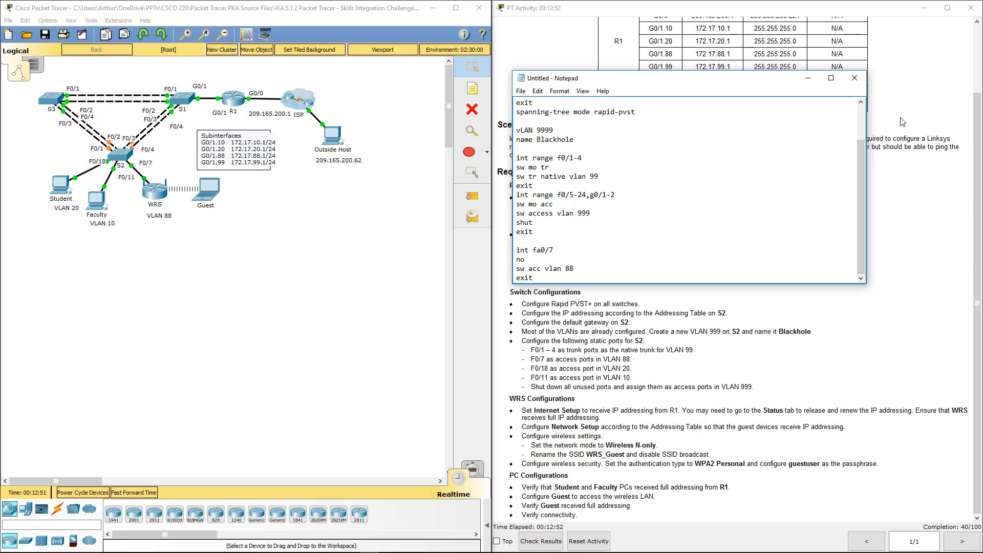
Copy the four-line fa0/7 block and paste one copy below it, separated by a blank line
{"action": "key", "text": "Return"}
{"action": "key", "text": "Return"}
{"action": "key", "text": "Return"}
{"action": "key", "text": "Return"}
{"action": "key", "text": "Return"}
{"action": "key", "text": "Return"}
{"action": "key", "text": "Return"}
{"action": "key", "text": "Return"}
{"action": "key", "text": "Return"}
{"action": "key", "text": "Return"}
{"action": "key", "text": "Return"}
{"action": "key", "text": "Return"}
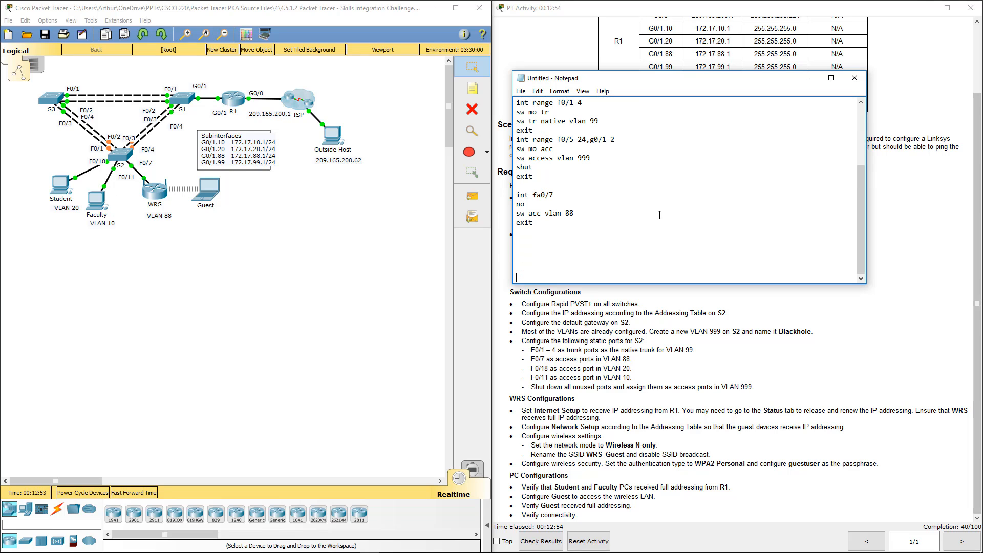
{"action": "key", "text": "Return"}
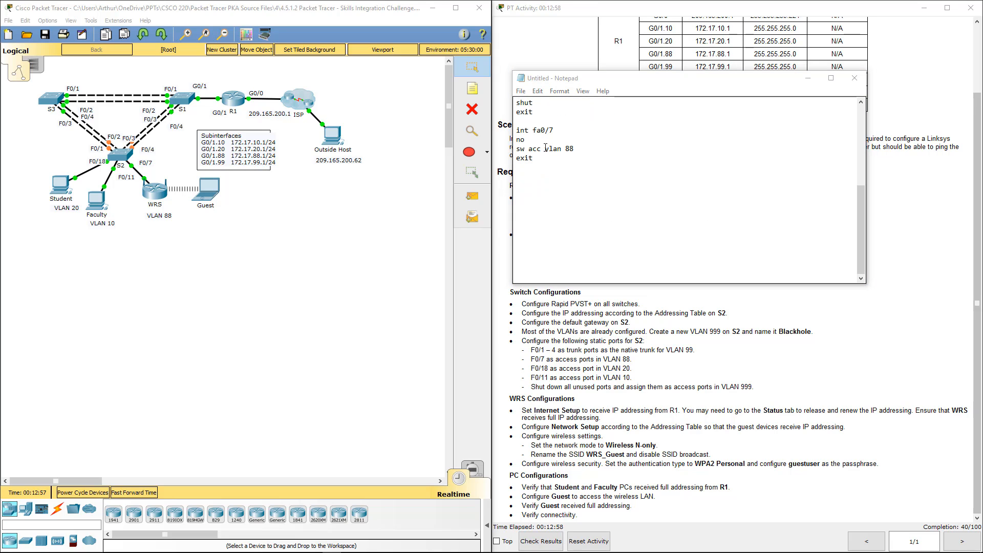
{"action": "left_click_drag", "start_coordinate": [541, 164], "coordinate": [516, 131]}
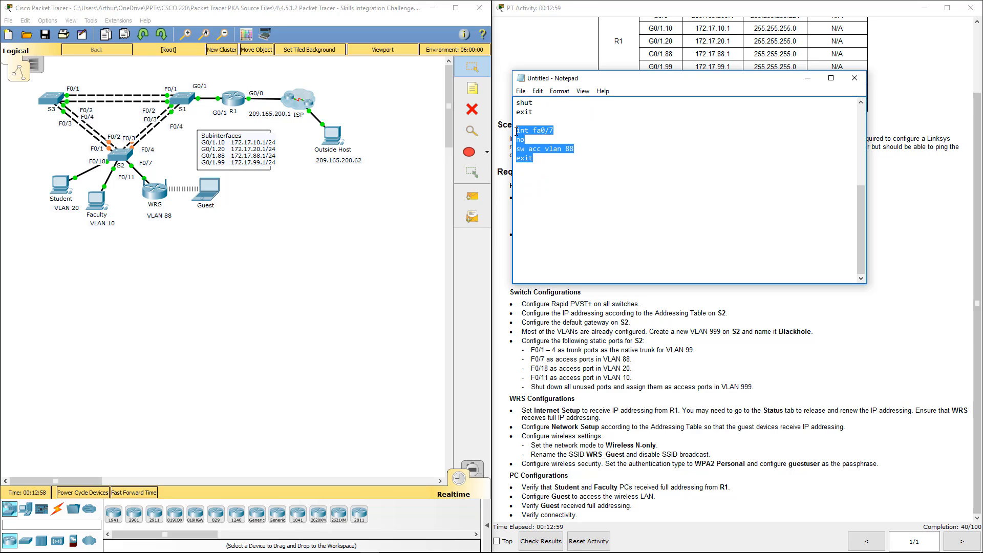
{"action": "key", "text": "ctrl+c"}
{"action": "left_click", "coordinate": [561, 218]}
{"action": "key", "text": "ctrl+v"}
Change the interface in the pasted block to fa0/18
{"action": "left_click", "coordinate": [563, 177]}
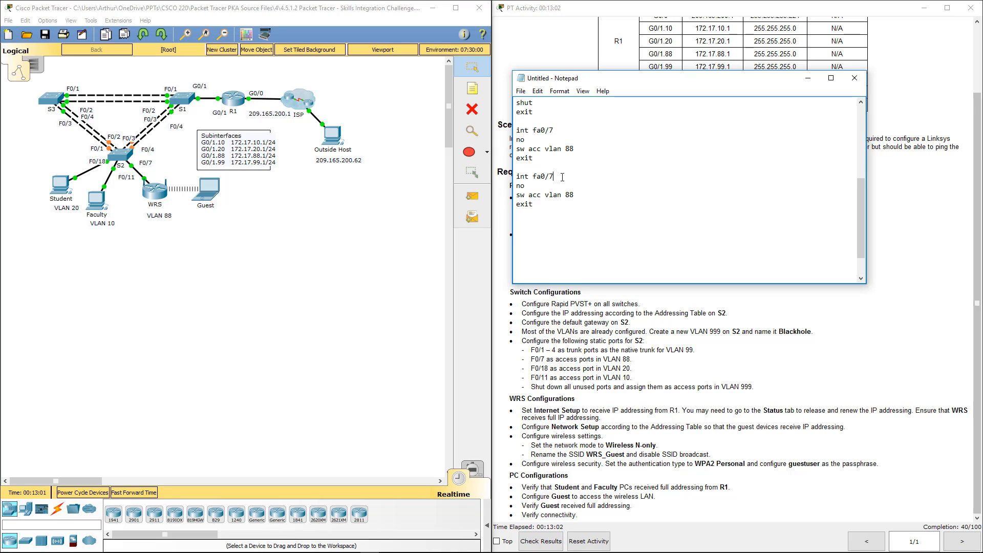
{"action": "key", "text": "BackSpace"}
{"action": "type", "text": "18"}
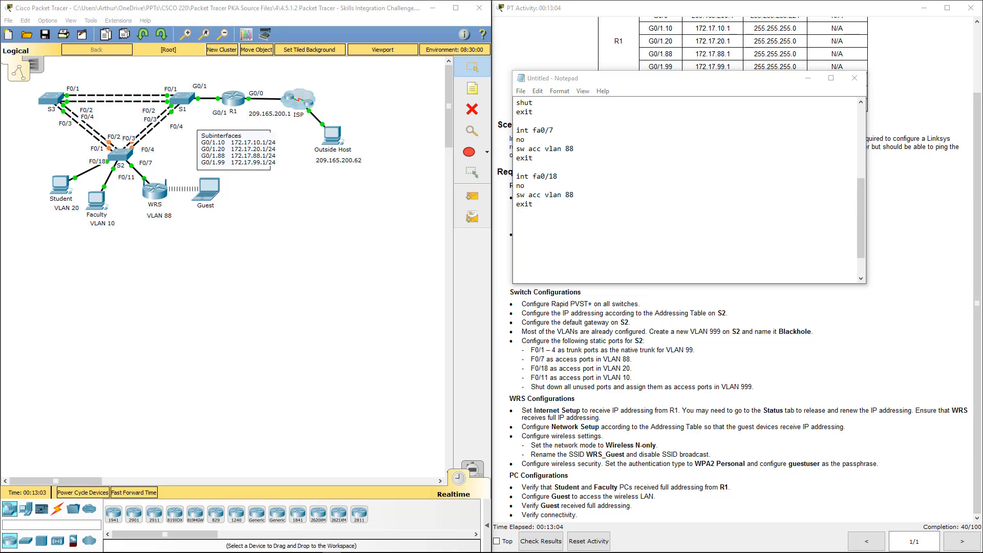
Set the fa0/18 block's access VLAN to 20 and paste another copy of the fa0/7 block below it
{"action": "left_click", "coordinate": [581, 197]}
{"action": "key", "text": "BackSpace"}
{"action": "key", "text": "BackSpace"}
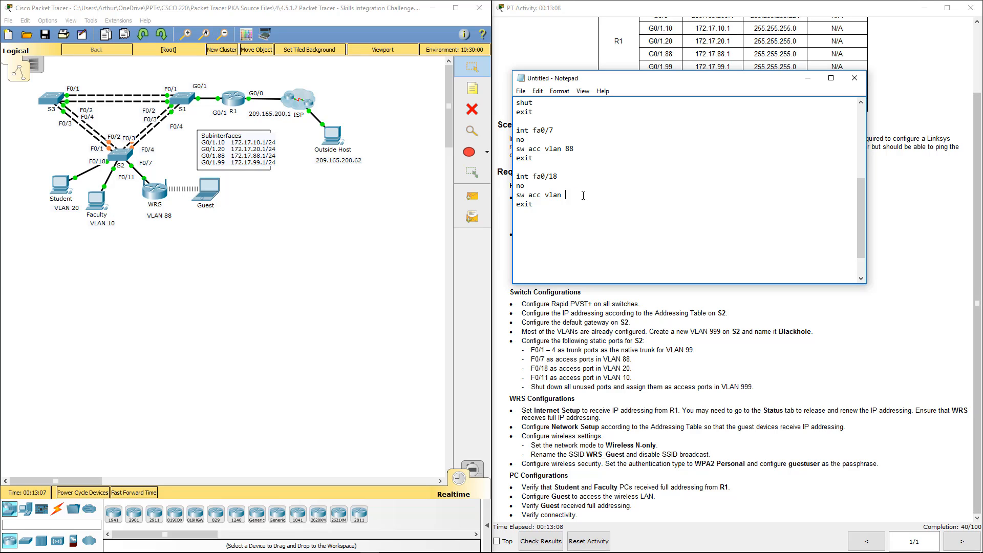
{"action": "type", "text": "20"}
{"action": "left_click", "coordinate": [590, 207]}
{"action": "key", "text": "ctrl+v"}
Complete the shutdown-removal line as no sh in all three interface blocks
{"action": "left_click", "coordinate": [562, 227]}
{"action": "key", "text": "BackSpace"}
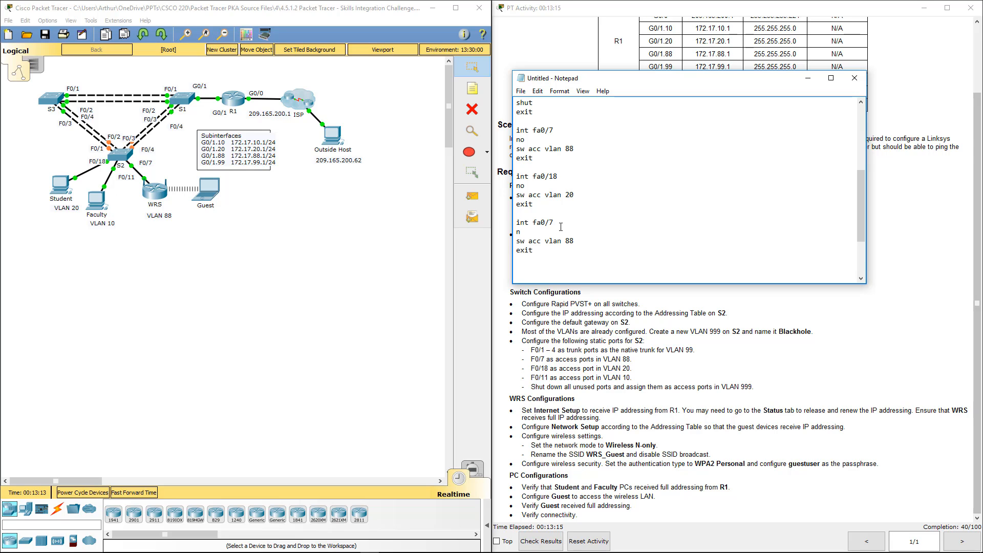
{"action": "type", "text": "o sh"}
{"action": "left_click", "coordinate": [535, 182]}
{"action": "type", "text": "sh"}
{"action": "left_click", "coordinate": [538, 140]}
{"action": "type", "text": "sh"}
Change the last pasted block to interface fa0/11 with access VLAN 10
{"action": "left_click", "coordinate": [573, 224]}
{"action": "key", "text": "BackSpace"}
{"action": "type", "text": "11"}
{"action": "left_click", "coordinate": [582, 235]}
{"action": "key", "text": "BackSpace"}
{"action": "key", "text": "BackSpace"}
{"action": "type", "text": "10"}
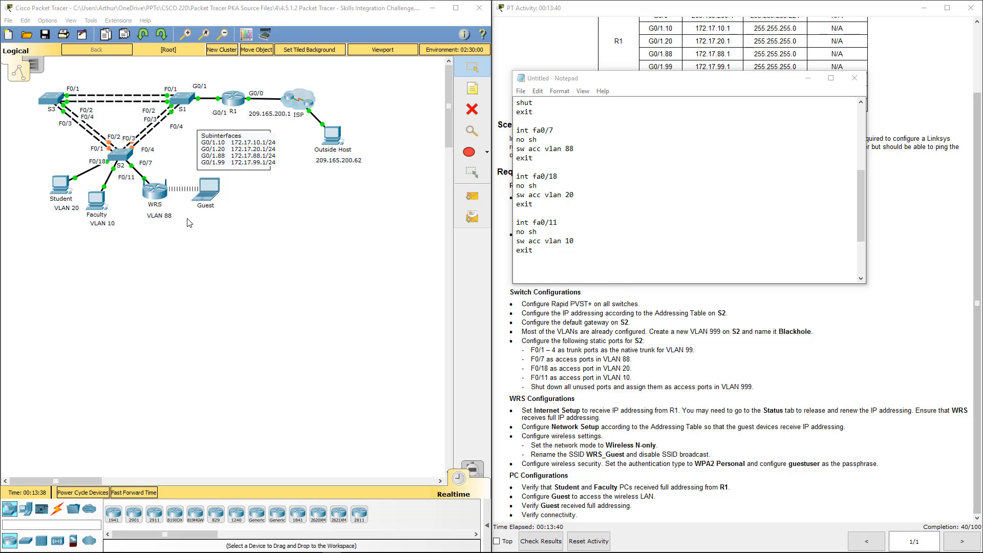
Copy the whole switch script and try to apply it by pasting it into S2's command line
{"action": "left_click_drag", "start_coordinate": [574, 256], "coordinate": [458, 6]}
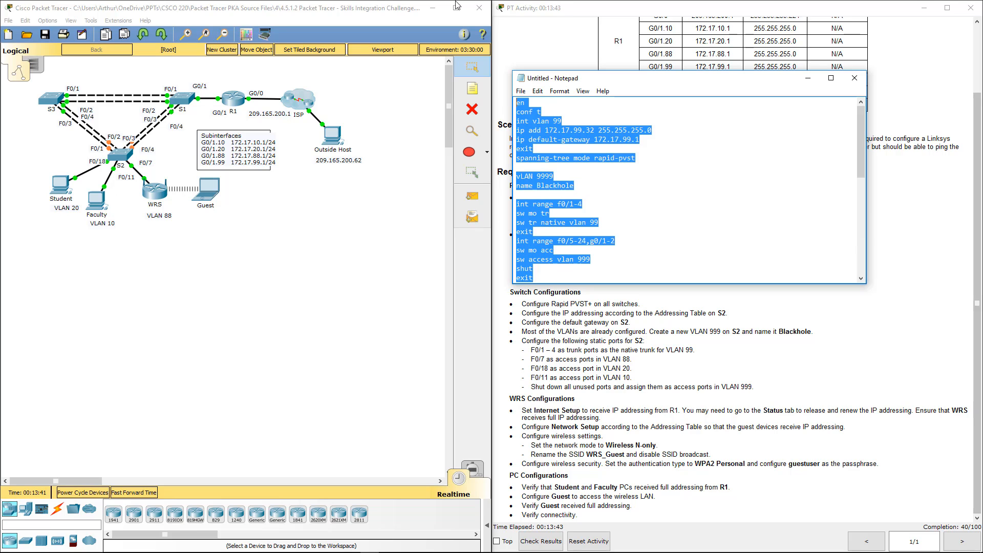
{"action": "left_click", "coordinate": [121, 156]}
{"action": "left_click", "coordinate": [434, 138]}
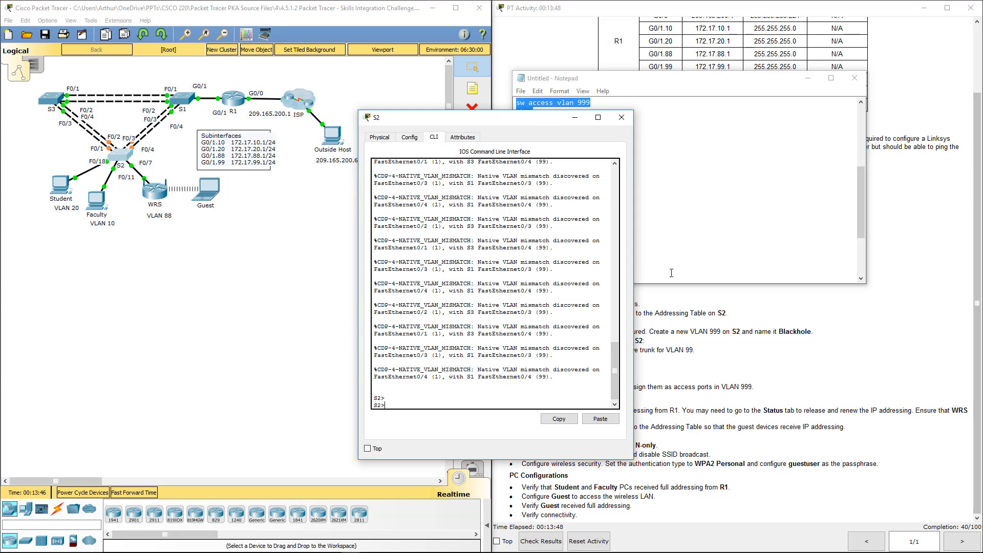
{"action": "left_click", "coordinate": [596, 419]}
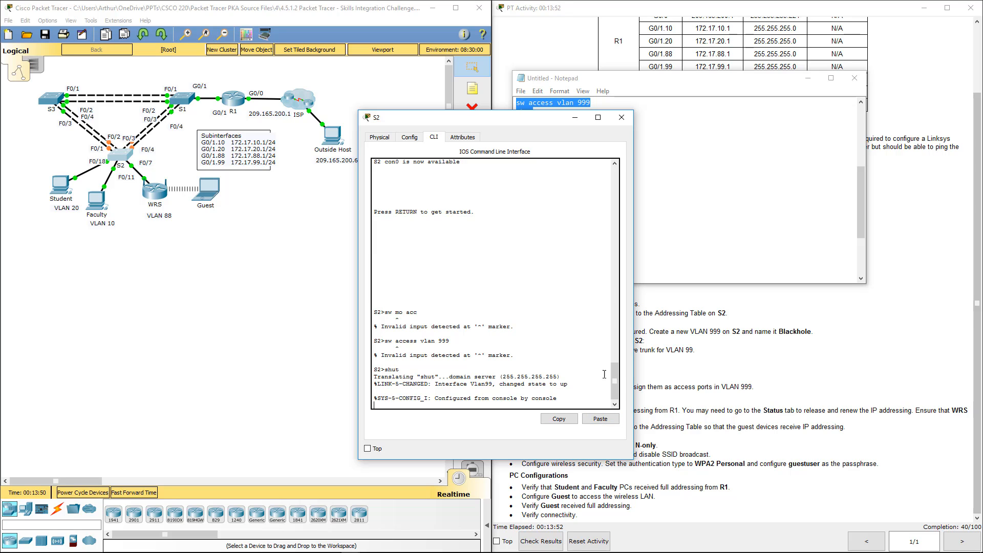
Compare S2's command output with the script and remove the exit line after ip default-gateway 172.17.99.1
{"action": "left_click", "coordinate": [692, 142]}
{"action": "scroll", "coordinate": [676, 154], "scroll_direction": "up", "scroll_amount": 6}
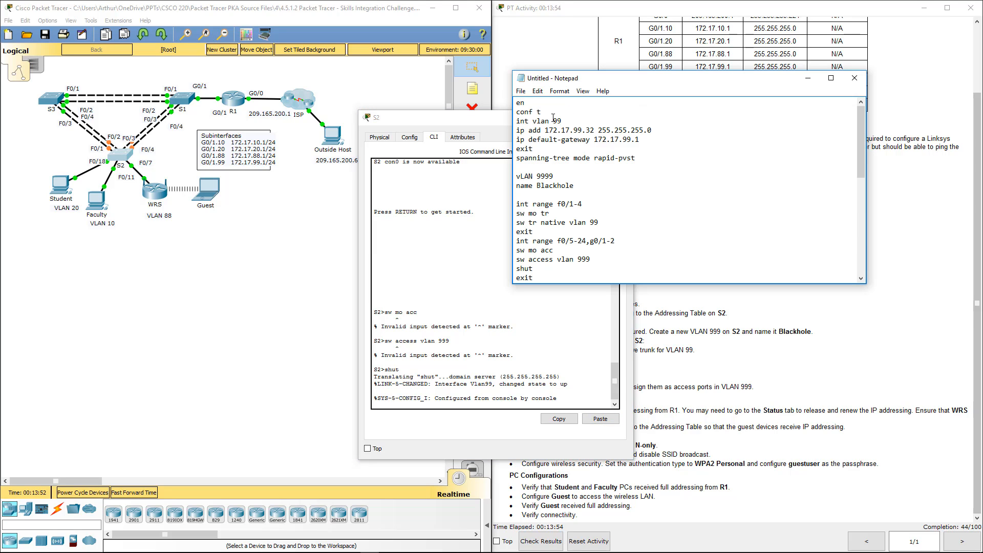
{"action": "left_click", "coordinate": [512, 328]}
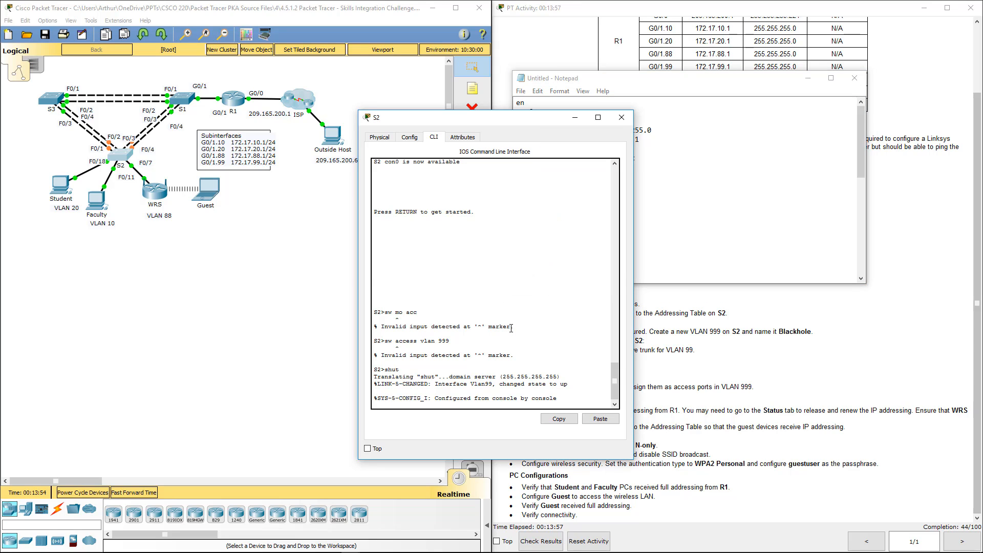
{"action": "scroll", "coordinate": [511, 327], "scroll_direction": "up", "scroll_amount": 5}
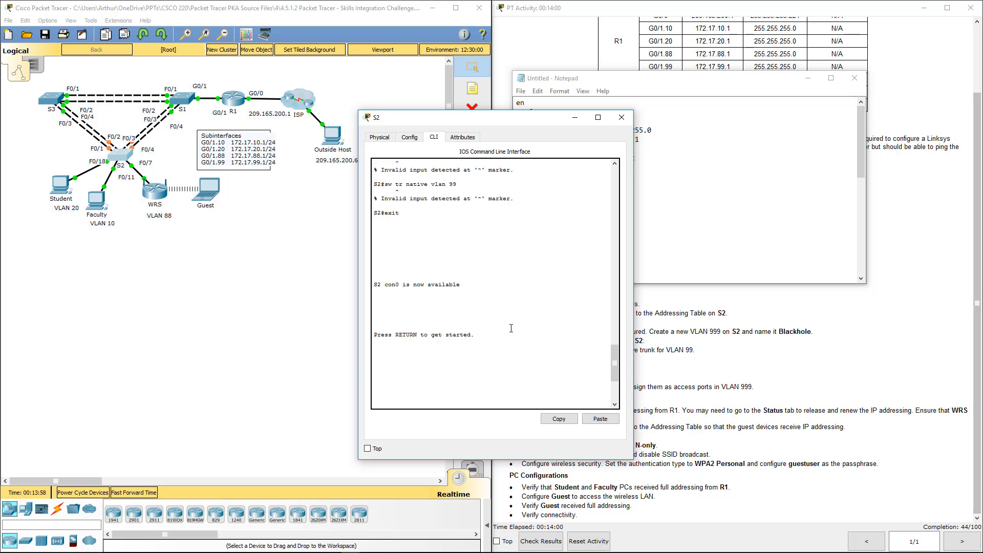
{"action": "scroll", "coordinate": [517, 348], "scroll_direction": "down", "scroll_amount": 7}
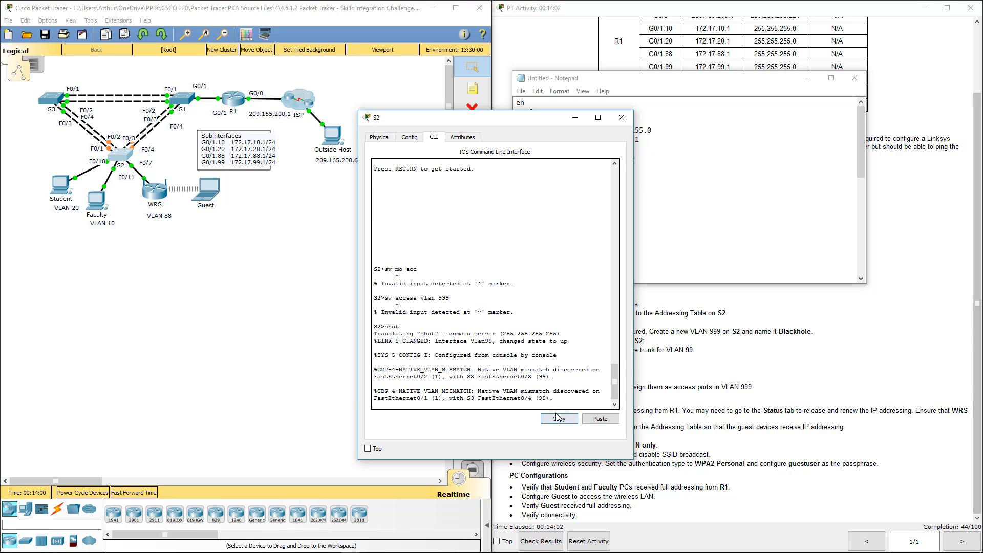
{"action": "left_click", "coordinate": [523, 363]}
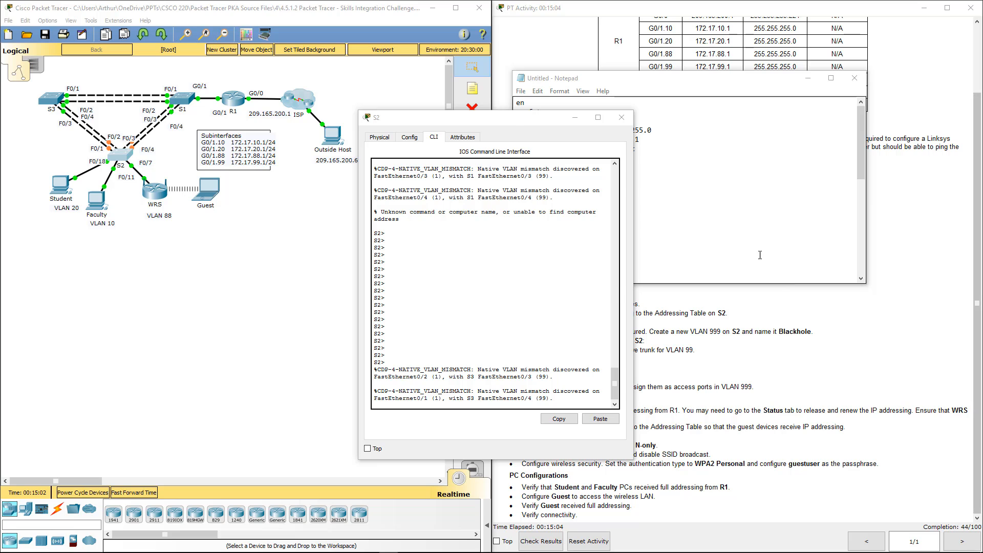
{"action": "left_click", "coordinate": [728, 196]}
{"action": "left_click_drag", "start_coordinate": [644, 149], "coordinate": [503, 139]}
{"action": "left_click", "coordinate": [640, 139]}
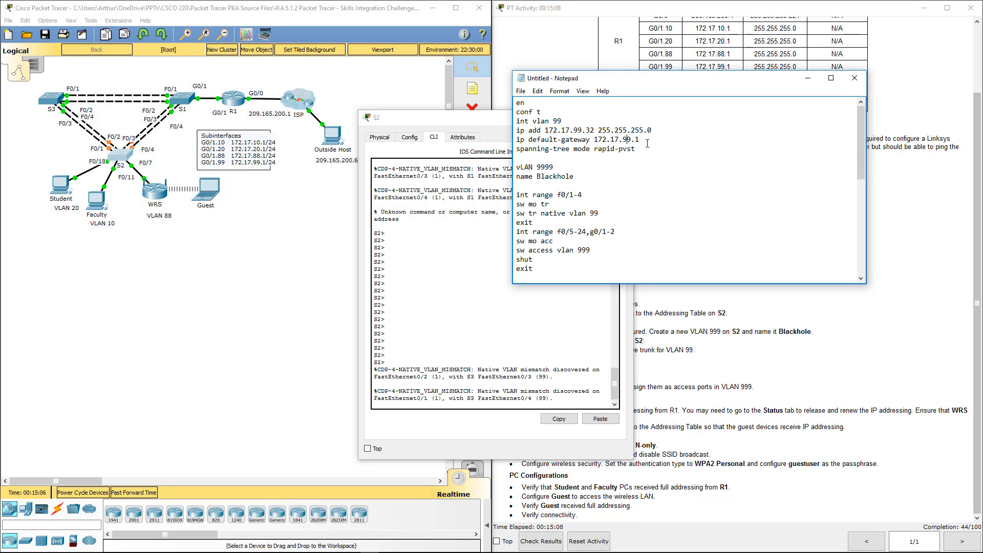
{"action": "key", "text": "Return"}
{"action": "type", "text": "ex"}
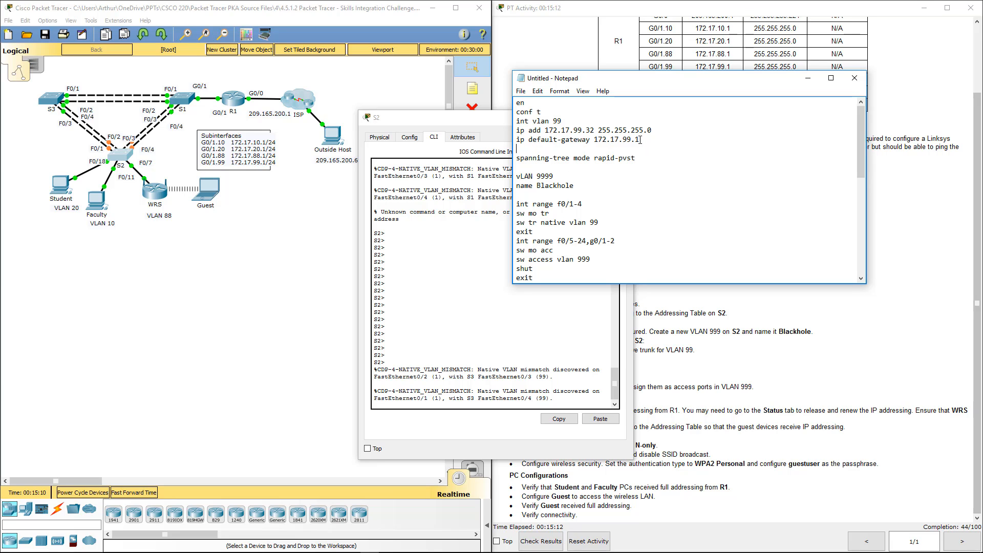
{"action": "key", "text": "BackSpace"}
Copy the whole corrected script, paste it into S2's command line, review the output and close S2's window
{"action": "key", "text": "ctrl+a"}
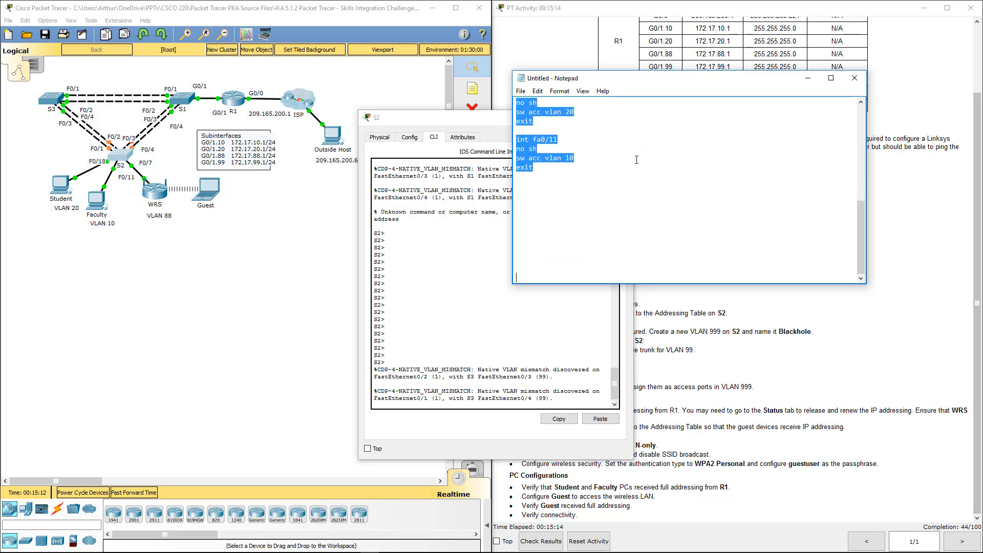
{"action": "left_click", "coordinate": [540, 358]}
{"action": "key", "text": "Return"}
{"action": "key", "text": "Return"}
{"action": "key", "text": "Return"}
{"action": "key", "text": "Return"}
{"action": "key", "text": "Return"}
{"action": "key", "text": "Return"}
{"action": "key", "text": "Return"}
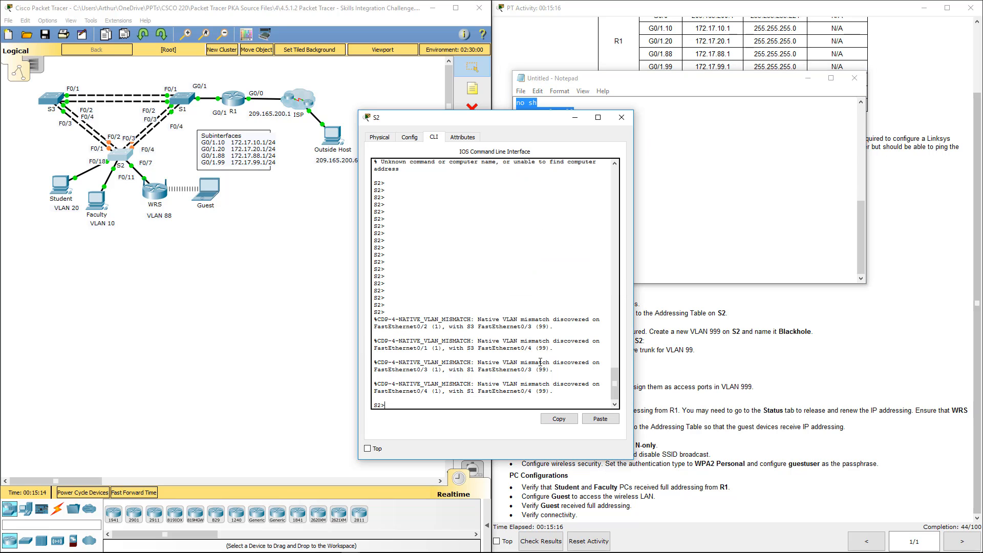
{"action": "left_click", "coordinate": [594, 419]}
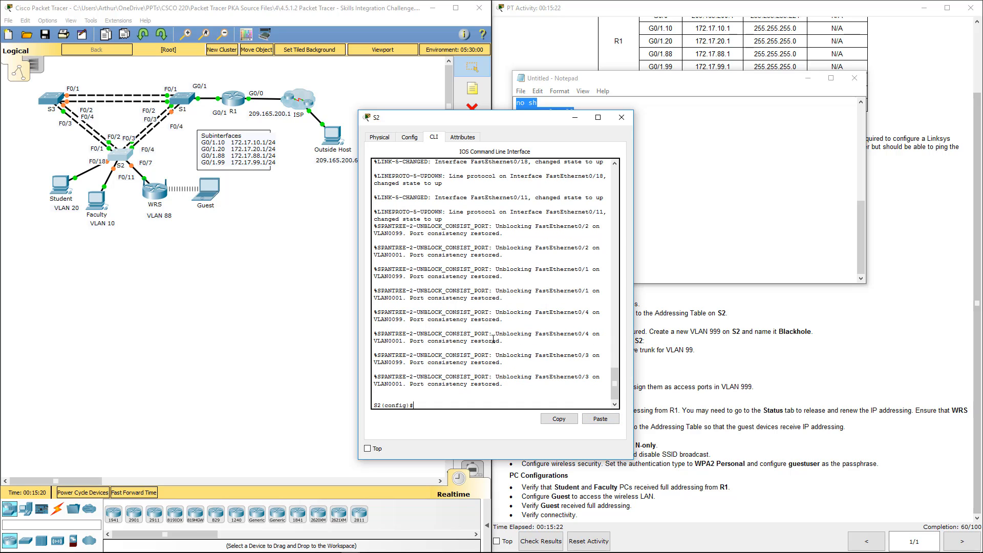
{"action": "scroll", "coordinate": [493, 339], "scroll_direction": "up", "scroll_amount": 7}
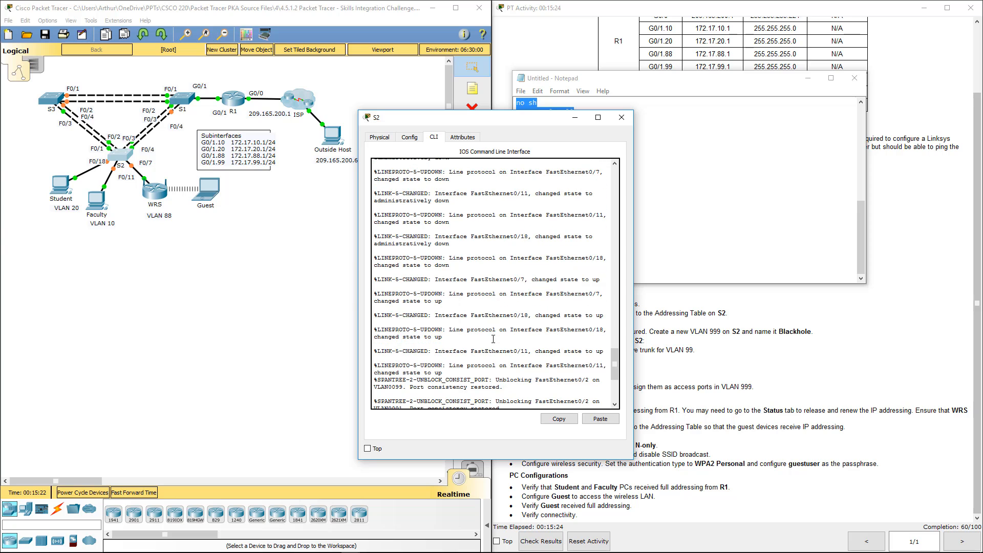
{"action": "scroll", "coordinate": [493, 339], "scroll_direction": "up", "scroll_amount": 8}
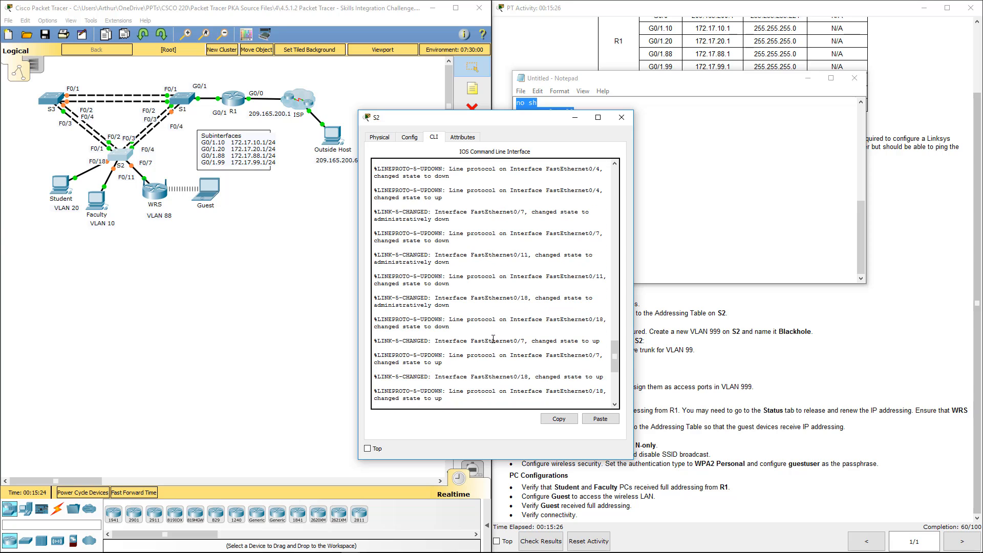
{"action": "scroll", "coordinate": [493, 339], "scroll_direction": "up", "scroll_amount": 8}
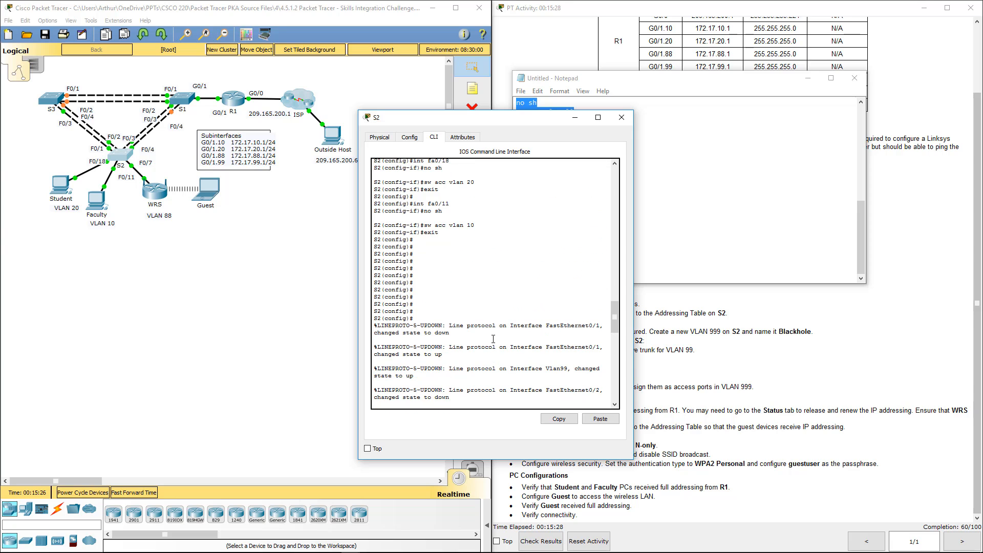
{"action": "left_click", "coordinate": [622, 117]}
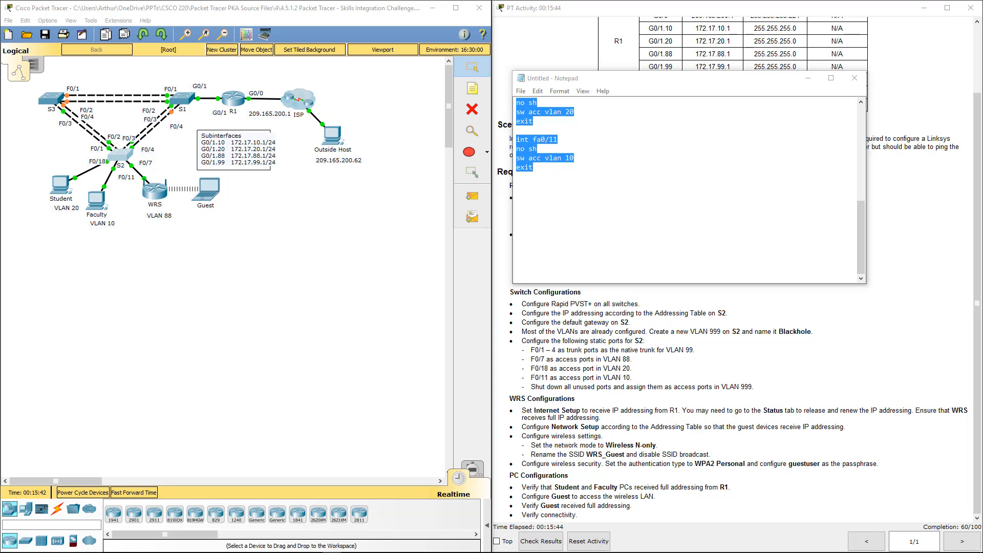
Move the Notepad script out of the way and open the WRS router's GUI setup page in an enlarged window
{"action": "left_click", "coordinate": [686, 90]}
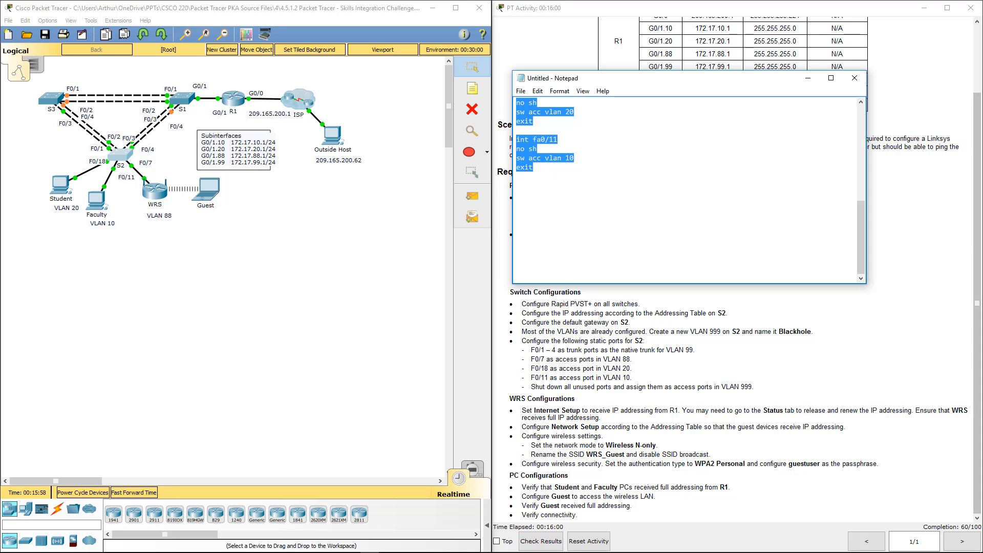
{"action": "left_click_drag", "start_coordinate": [667, 76], "coordinate": [0, 113]}
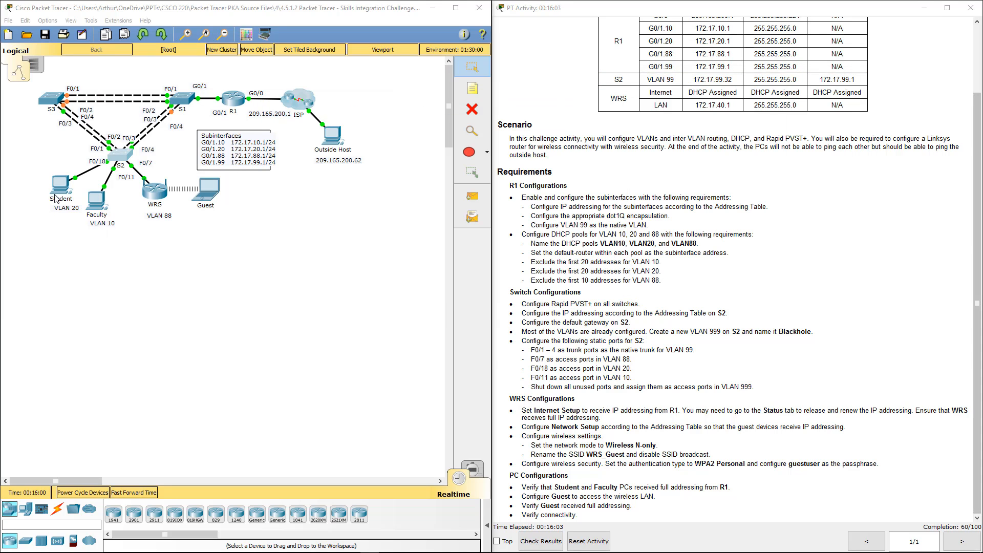
{"action": "left_click", "coordinate": [155, 191]}
{"action": "left_click", "coordinate": [346, 163]}
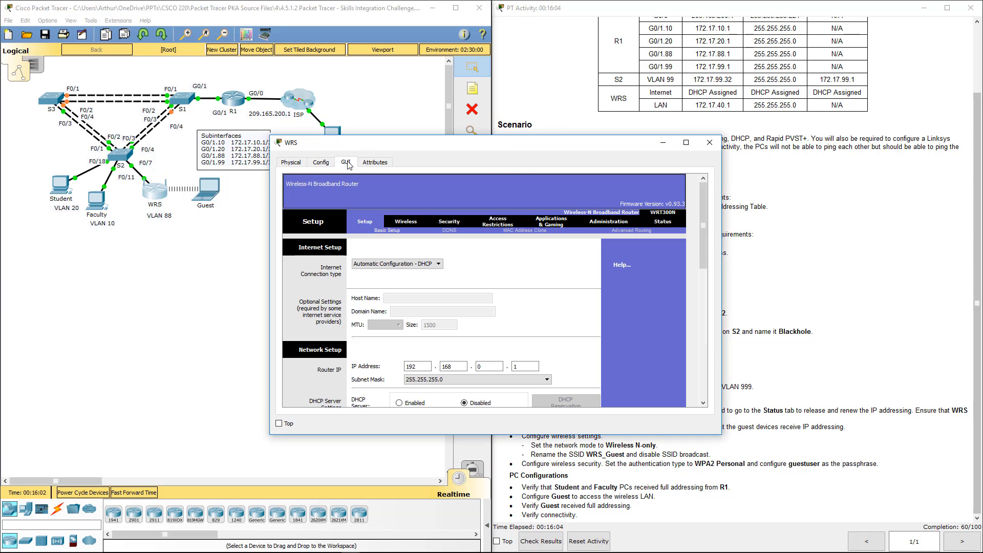
{"action": "left_click_drag", "start_coordinate": [531, 150], "coordinate": [330, 142]}
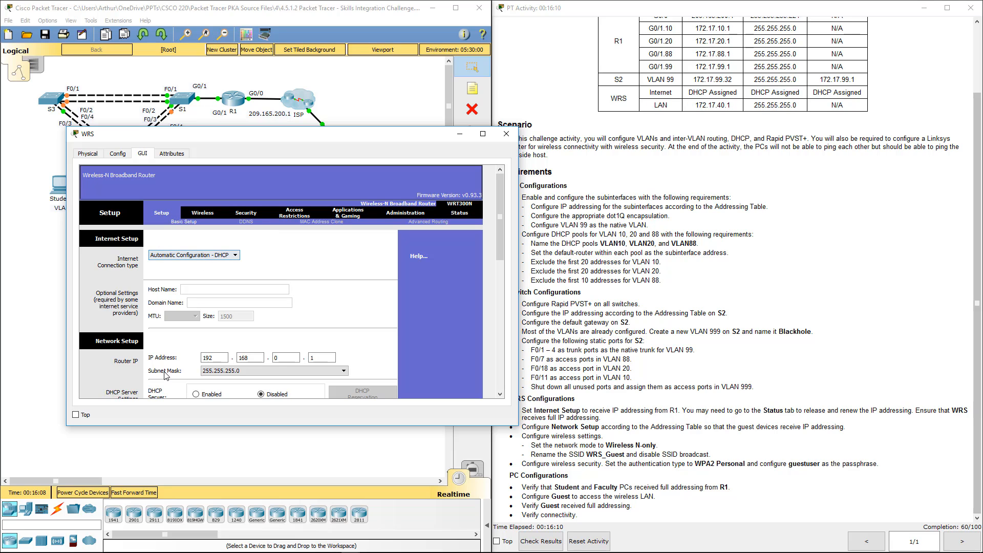
{"action": "scroll", "coordinate": [210, 319], "scroll_direction": "down", "scroll_amount": 2}
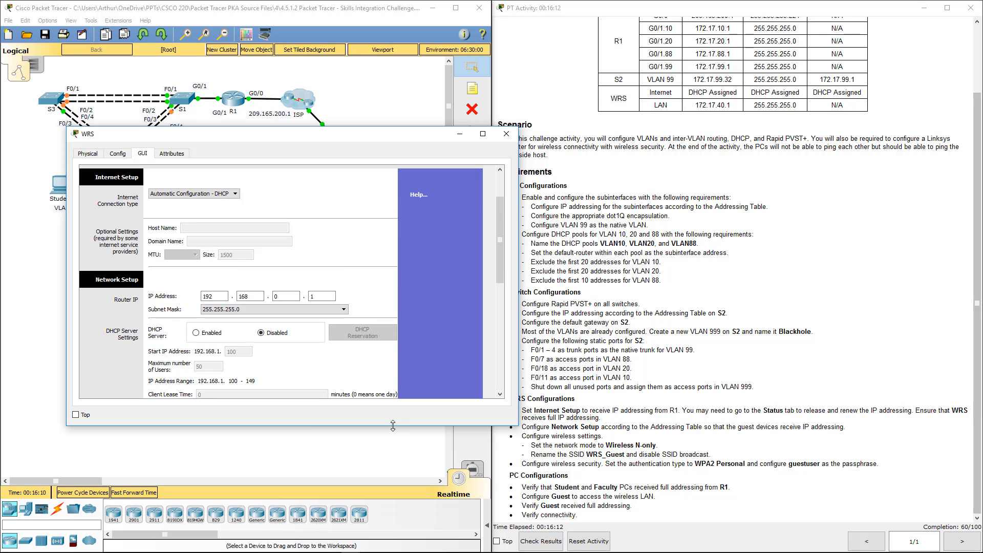
{"action": "left_click_drag", "start_coordinate": [391, 425], "coordinate": [392, 529]}
{"action": "left_click_drag", "start_coordinate": [367, 141], "coordinate": [359, 65]}
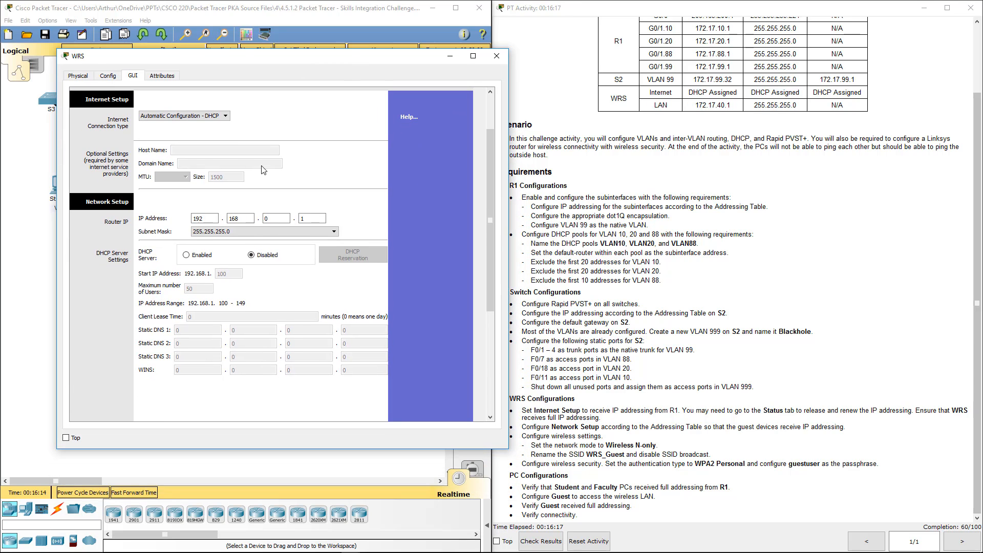
Set the WRS router's LAN IP address to 172.17.40.1 in the network setup
{"action": "double_click", "coordinate": [217, 219]}
{"action": "type", "text": "172"}
{"action": "left_click", "coordinate": [245, 220]}
{"action": "double_click", "coordinate": [267, 217]}
{"action": "type", "text": "40"}
Check the WRS Internet Setup requirement and choose Automatic Configuration - DHCP as the internet connection type
{"action": "left_click", "coordinate": [544, 412]}
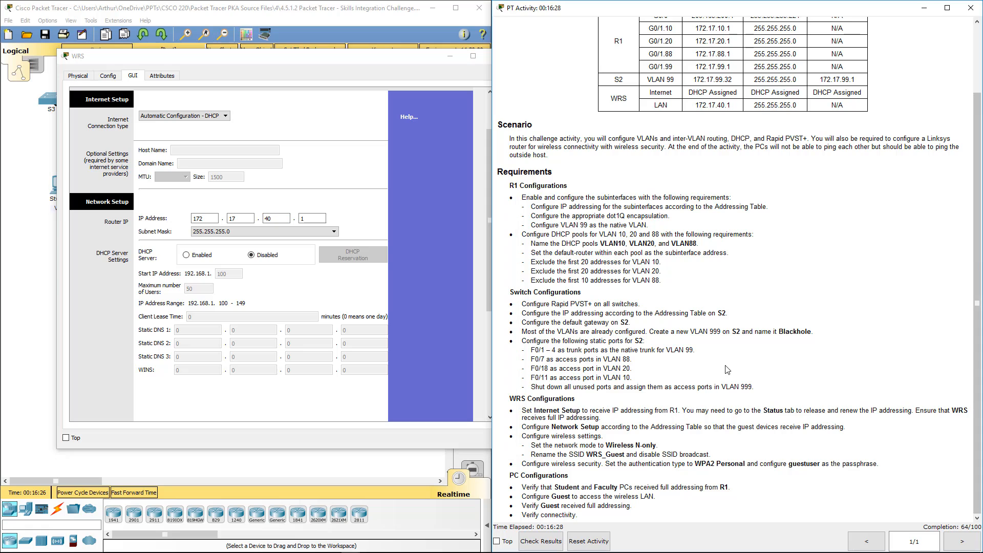
{"action": "left_click_drag", "start_coordinate": [529, 410], "coordinate": [968, 411]}
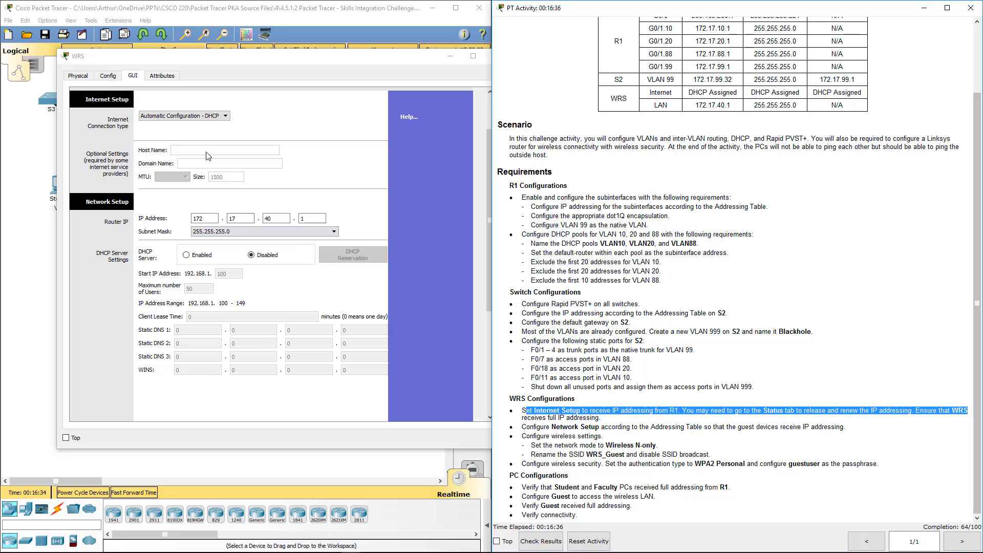
{"action": "left_click", "coordinate": [195, 117]}
{"action": "left_click", "coordinate": [191, 126]}
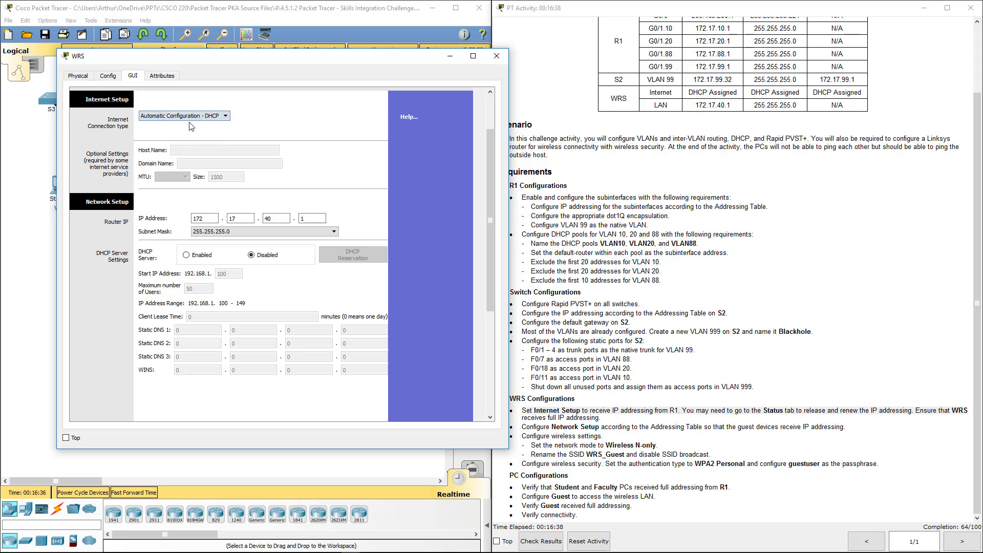
Check the Network Setup requirement in the instructions and save the WRS setup settings
{"action": "left_click", "coordinate": [709, 423]}
{"action": "left_click_drag", "start_coordinate": [528, 436], "coordinate": [562, 427]}
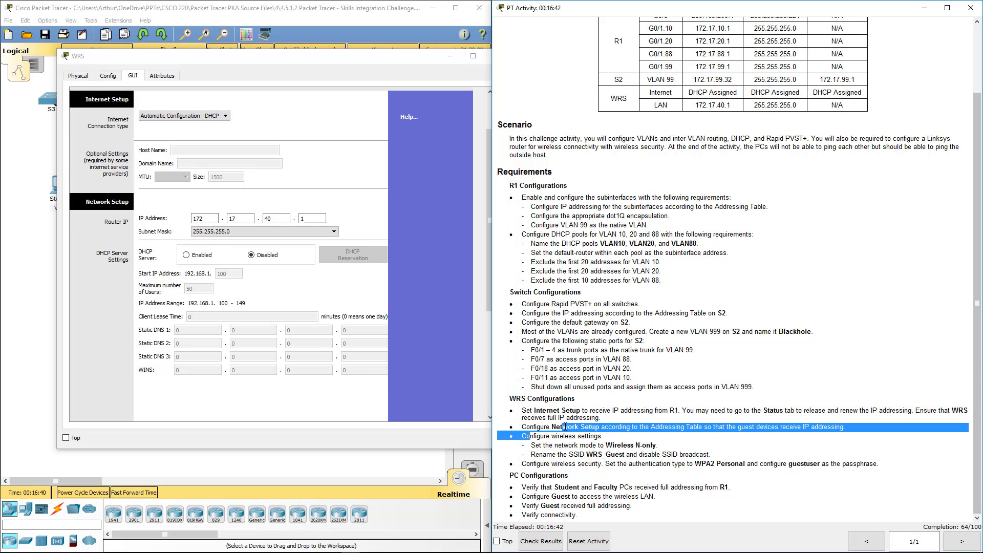
{"action": "left_click", "coordinate": [540, 444]}
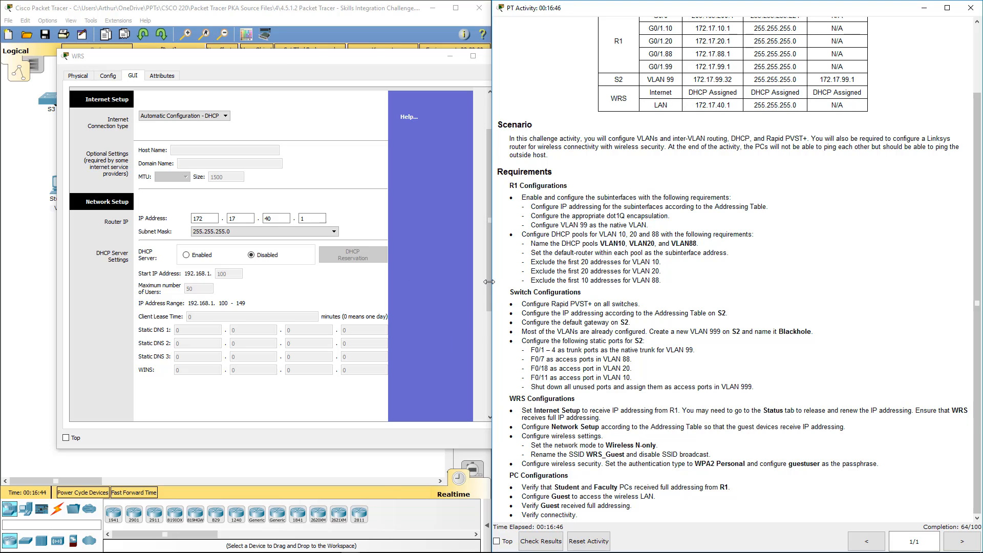
{"action": "left_click", "coordinate": [386, 439]}
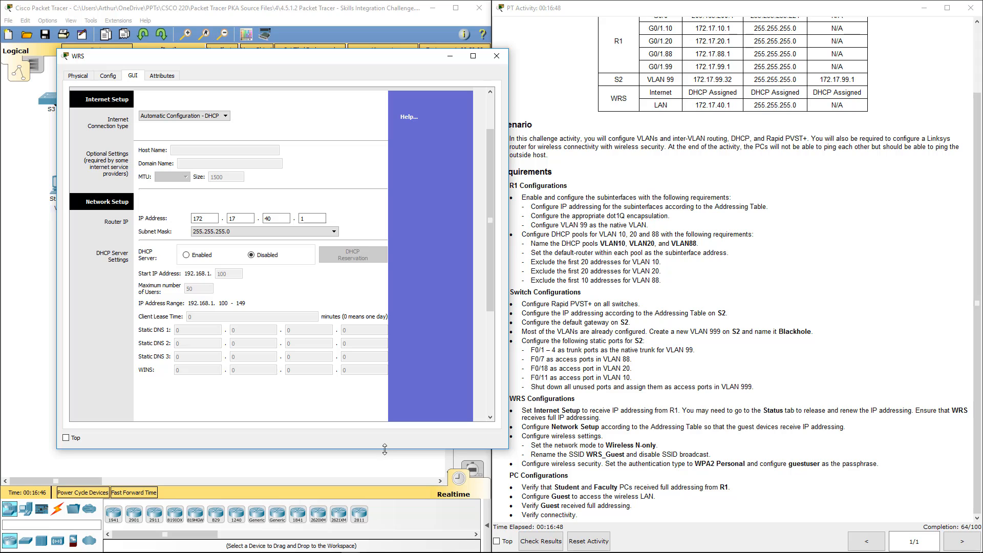
{"action": "left_click_drag", "start_coordinate": [386, 449], "coordinate": [387, 548]}
{"action": "scroll", "coordinate": [390, 464], "scroll_direction": "down", "scroll_amount": 3}
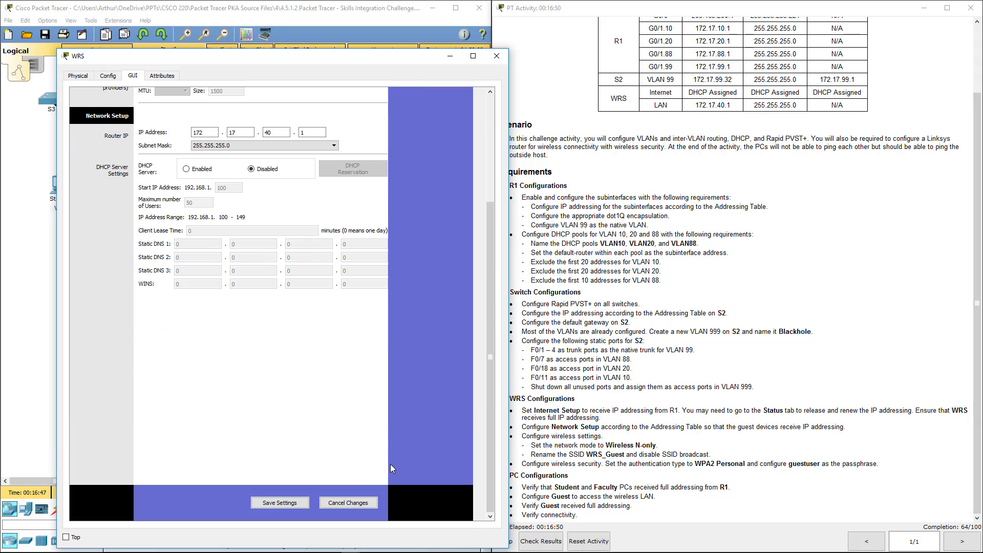
{"action": "left_click", "coordinate": [281, 503]}
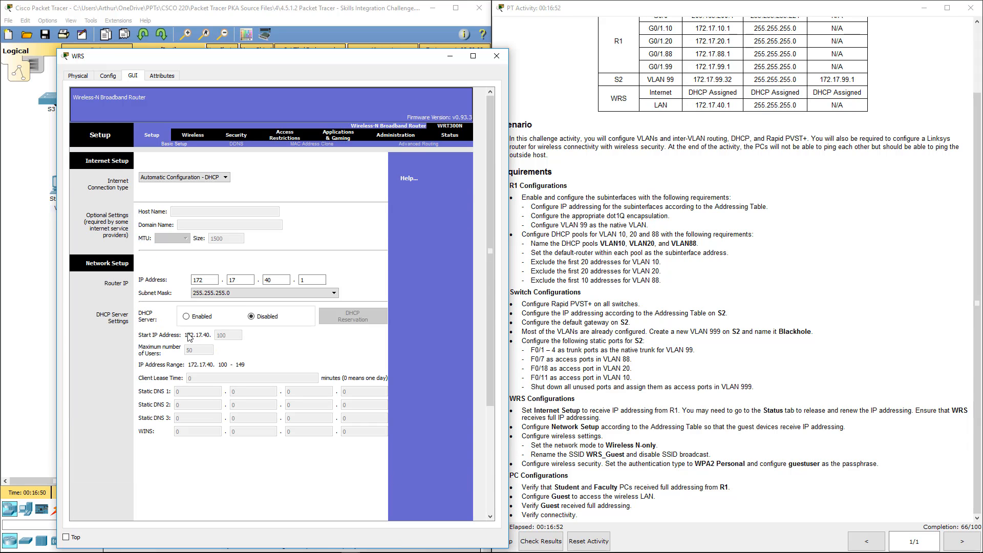
Set the WRS wireless network mode to Wireless-N Only and the SSID to WRS_Guest, copied from the instructions
{"action": "left_click", "coordinate": [193, 134]}
{"action": "left_click", "coordinate": [286, 181]}
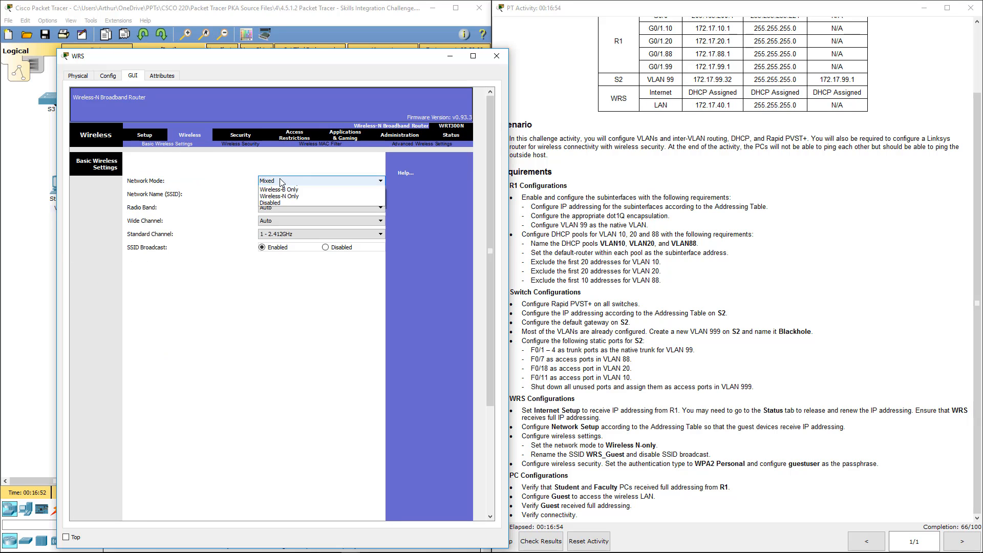
{"action": "left_click", "coordinate": [288, 216]}
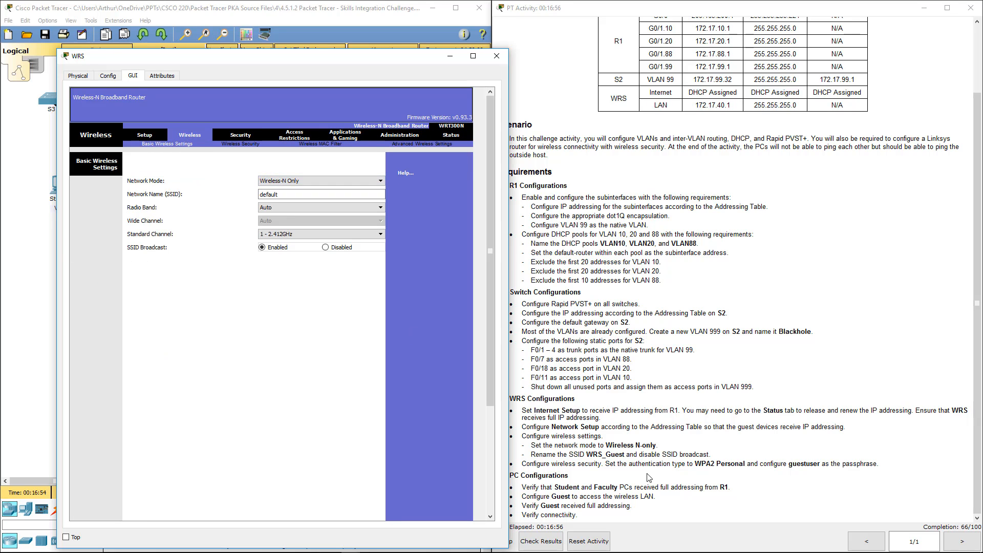
{"action": "left_click", "coordinate": [600, 462]}
{"action": "left_click_drag", "start_coordinate": [585, 453], "coordinate": [620, 455]}
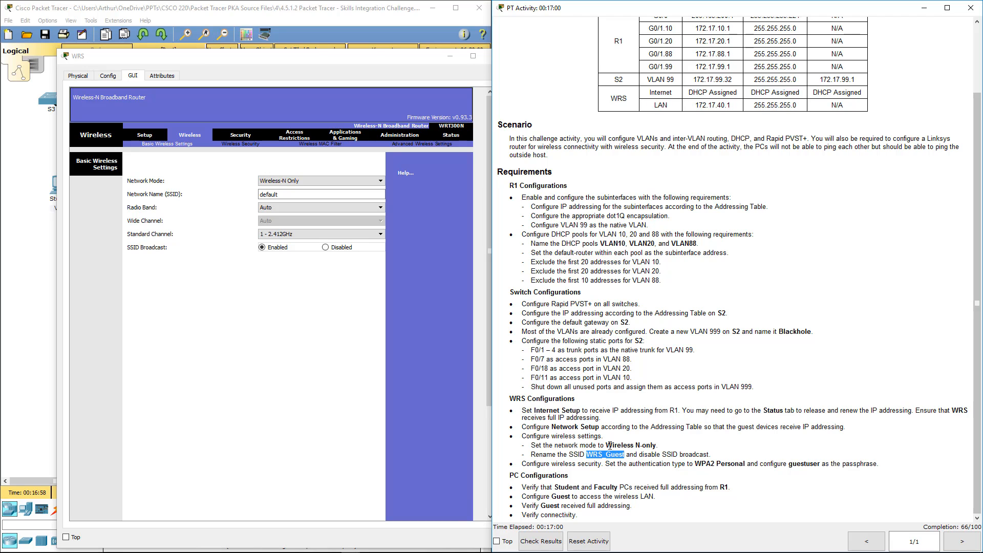
{"action": "double_click", "coordinate": [269, 194]}
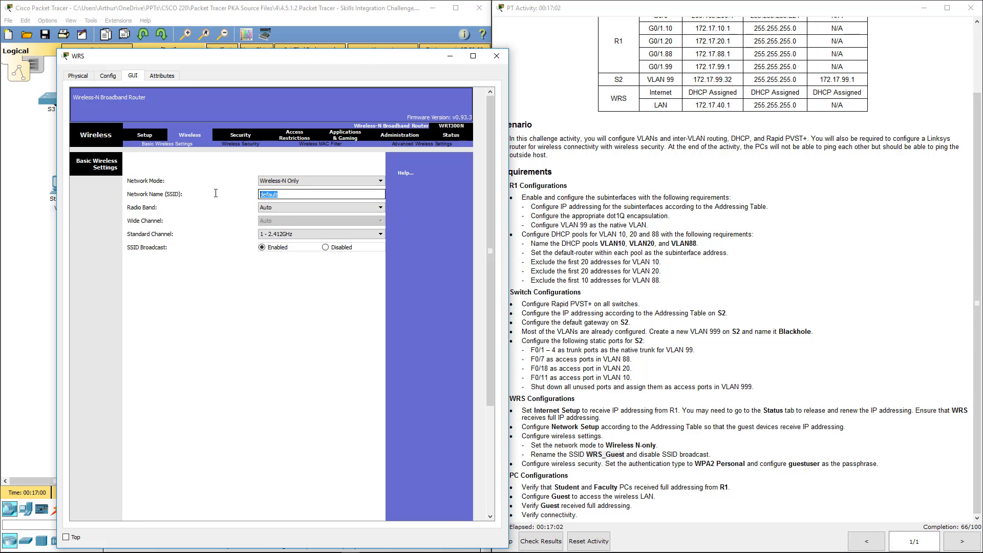
{"action": "type", "text": "WRS_Guest"}
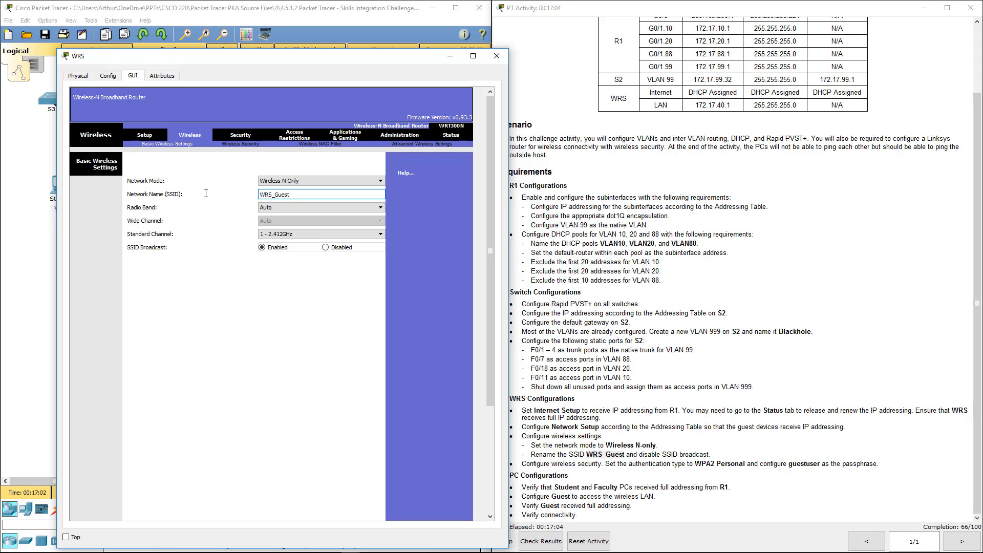
Disable SSID broadcast on WRS and save the basic wireless settings
{"action": "left_click", "coordinate": [332, 250]}
{"action": "scroll", "coordinate": [301, 338], "scroll_direction": "down", "scroll_amount": 5}
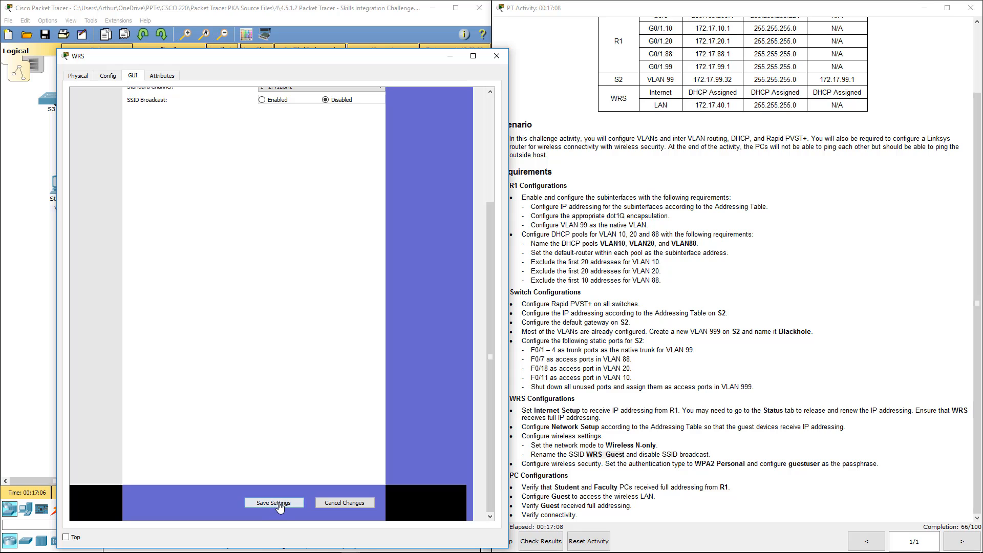
{"action": "left_click", "coordinate": [279, 505]}
Set the WRS wireless security mode to WPA2 Personal with the passphrase from the instructions, then save the settings and close the WRS window
{"action": "double_click", "coordinate": [802, 463]}
{"action": "key", "text": "ctrl+c"}
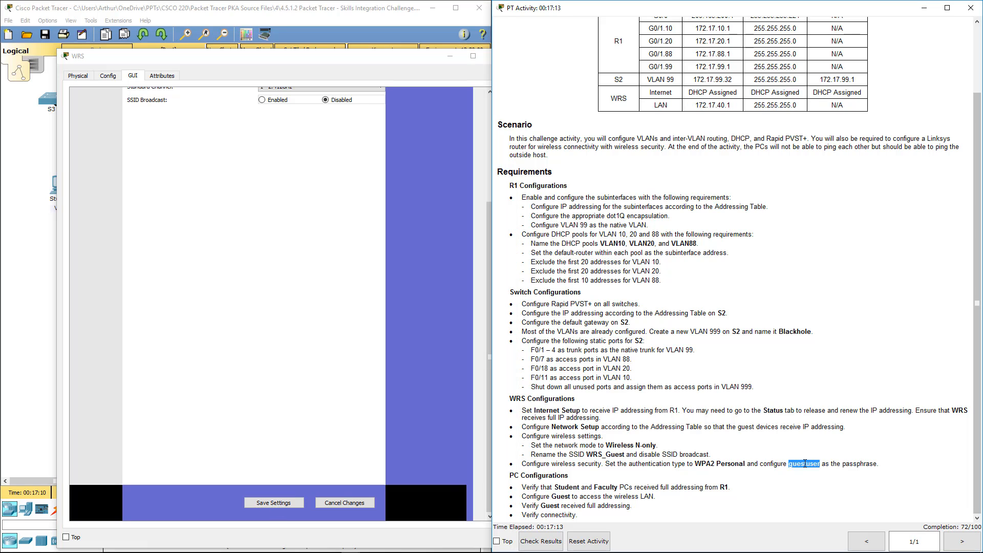
{"action": "left_click", "coordinate": [222, 155]}
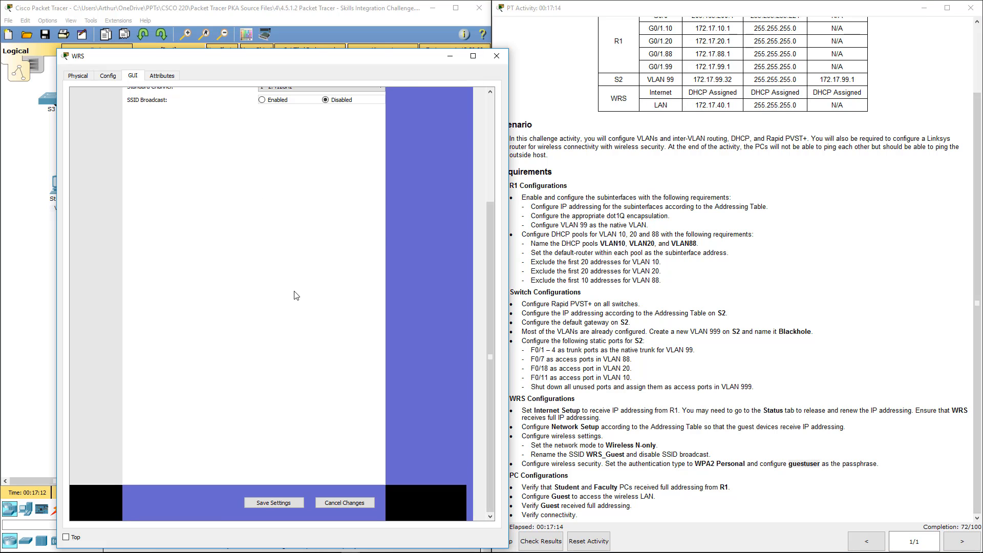
{"action": "left_click", "coordinate": [241, 146]}
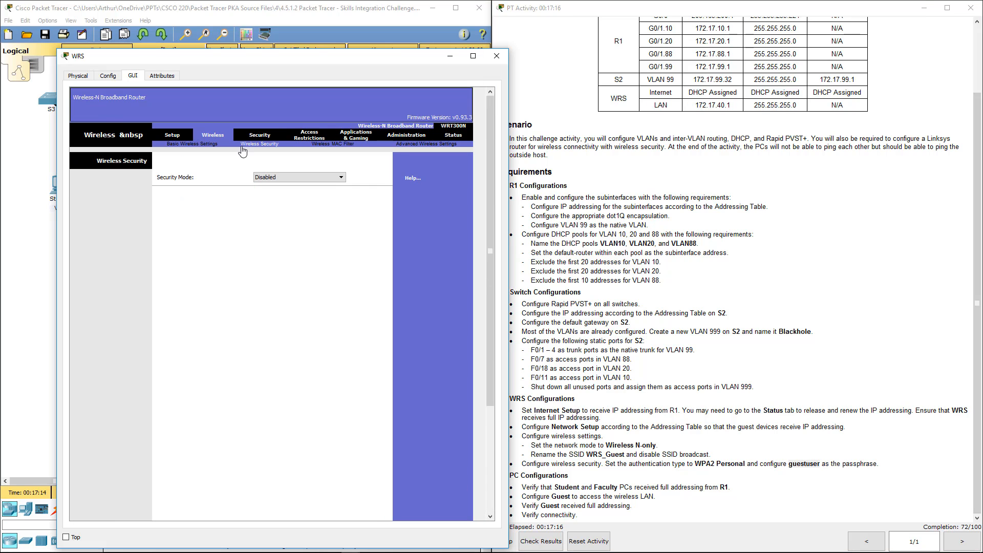
{"action": "left_click", "coordinate": [262, 177]}
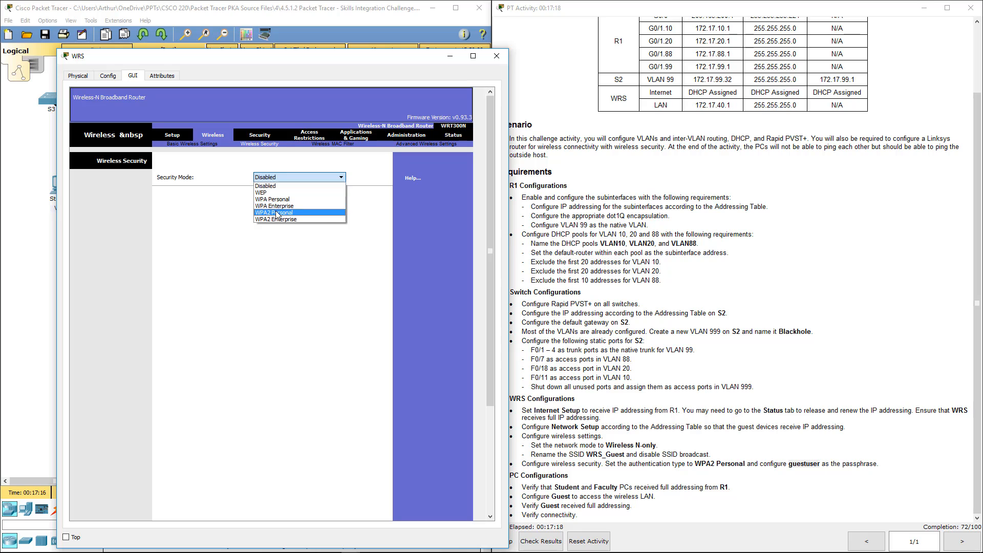
{"action": "left_click", "coordinate": [277, 212]}
{"action": "left_click", "coordinate": [279, 210]}
{"action": "key", "text": "ctrl+v"}
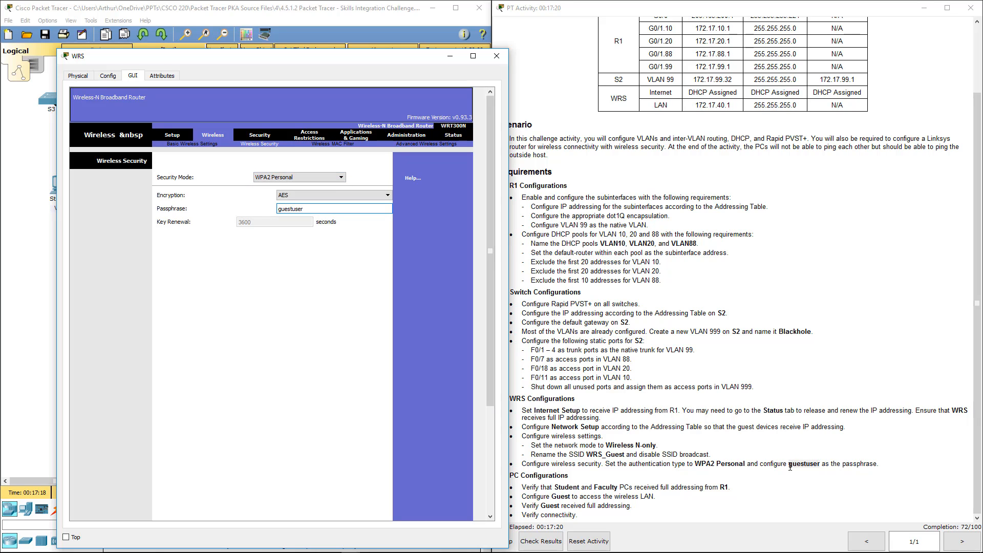
{"action": "scroll", "coordinate": [350, 438], "scroll_direction": "down", "scroll_amount": 10}
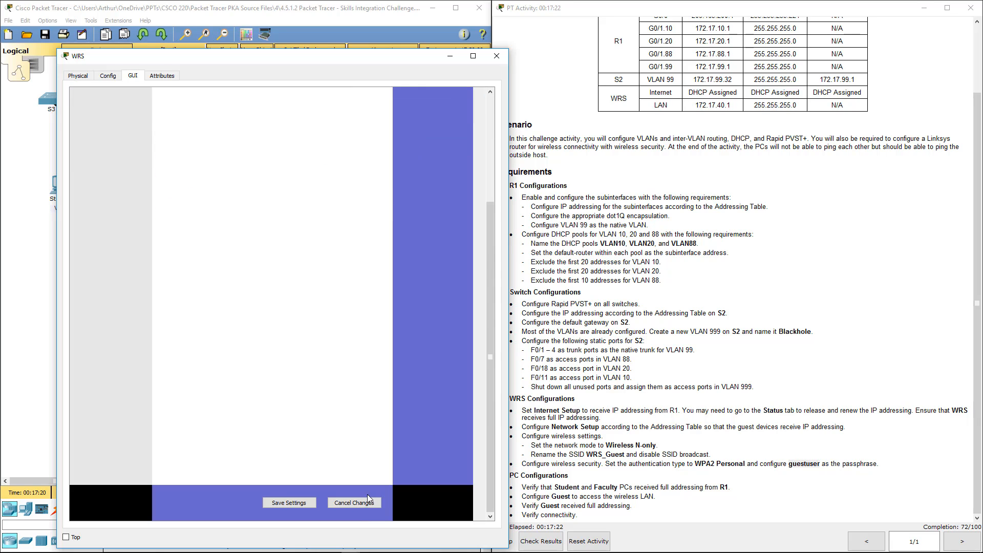
{"action": "left_click", "coordinate": [289, 502]}
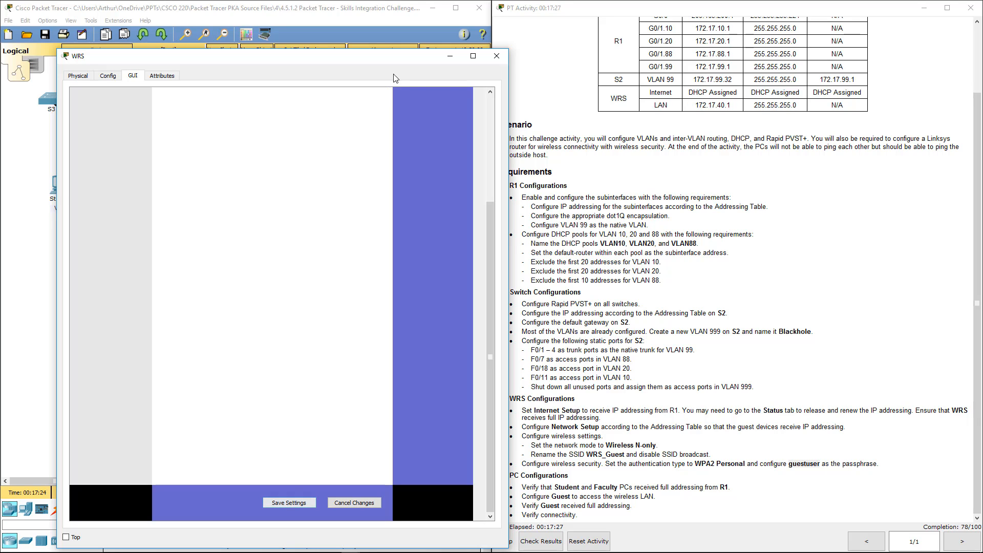
{"action": "left_click", "coordinate": [497, 56]}
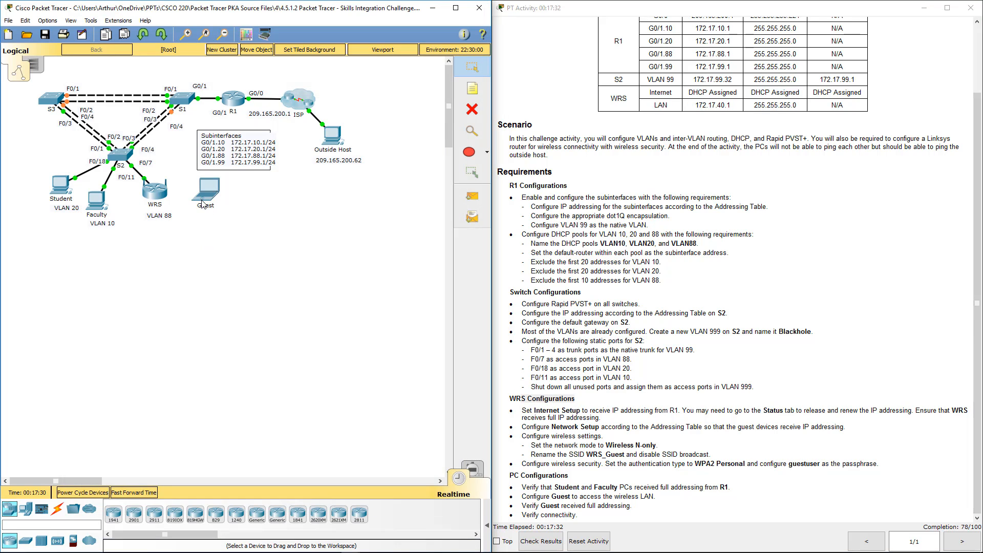
Open the Guest laptop's PC Wireless utility with its window moved off the instructions
{"action": "mouse_move", "coordinate": [204, 201]}
{"action": "mouse_move", "coordinate": [156, 199]}
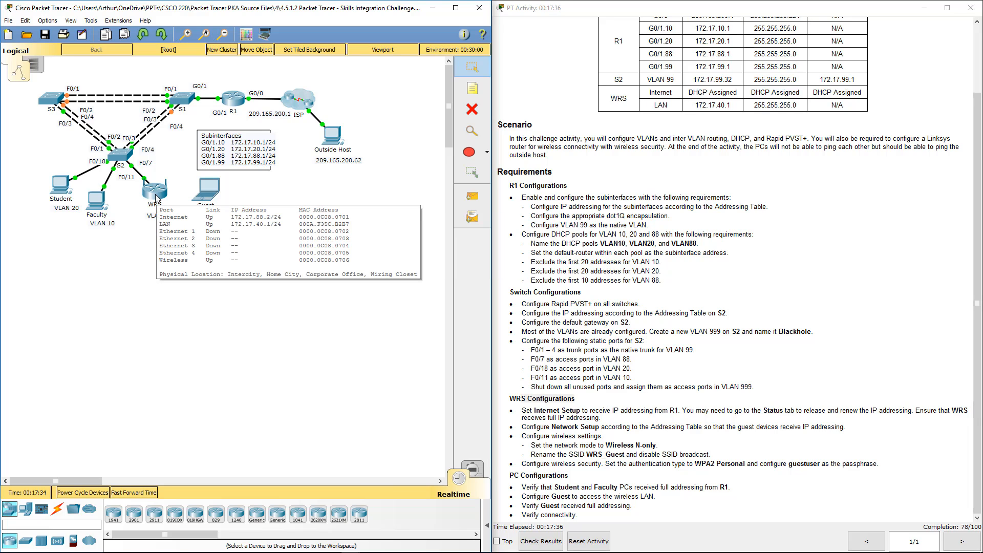
{"action": "left_click", "coordinate": [209, 190]}
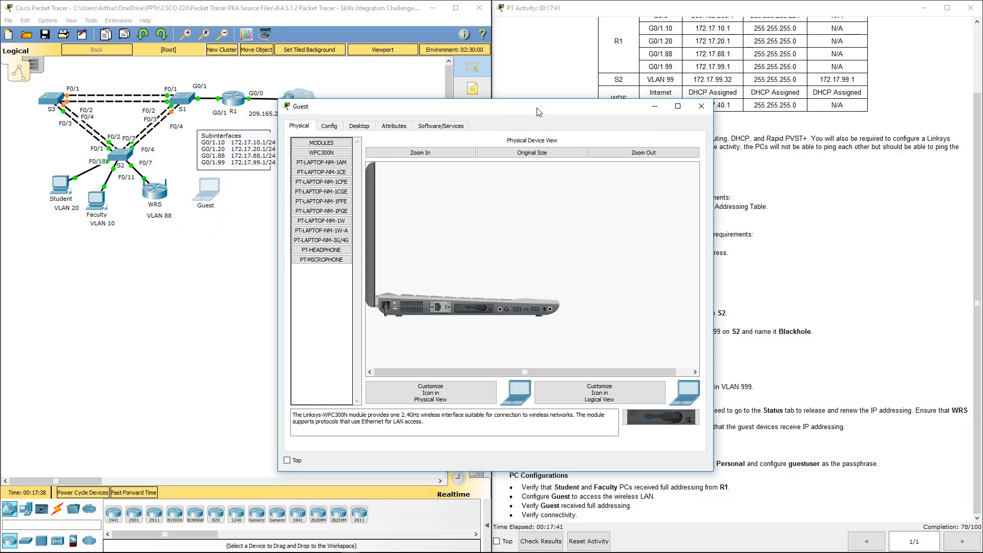
{"action": "left_click_drag", "start_coordinate": [539, 111], "coordinate": [338, 113]}
{"action": "left_click", "coordinate": [192, 127]}
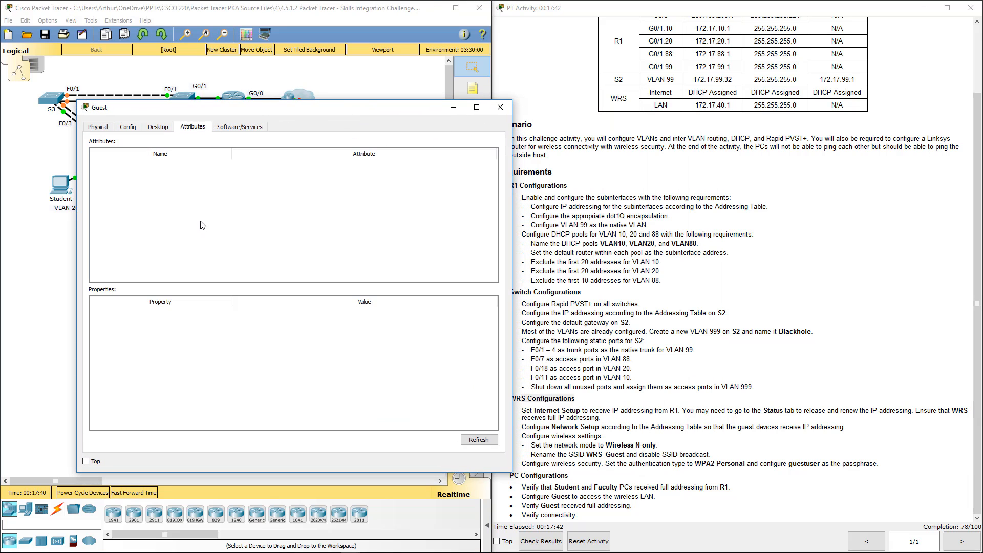
{"action": "left_click", "coordinate": [158, 127]}
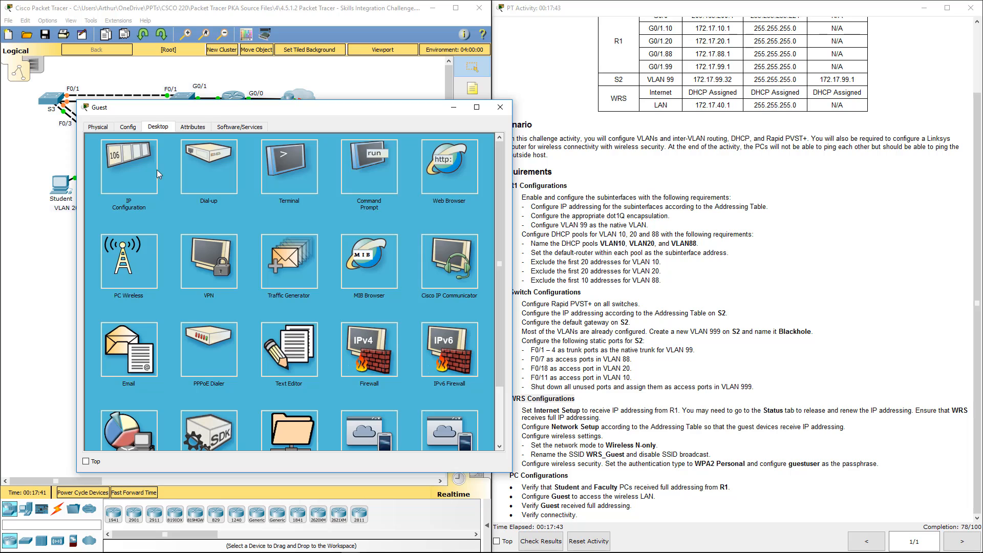
{"action": "left_click", "coordinate": [136, 257]}
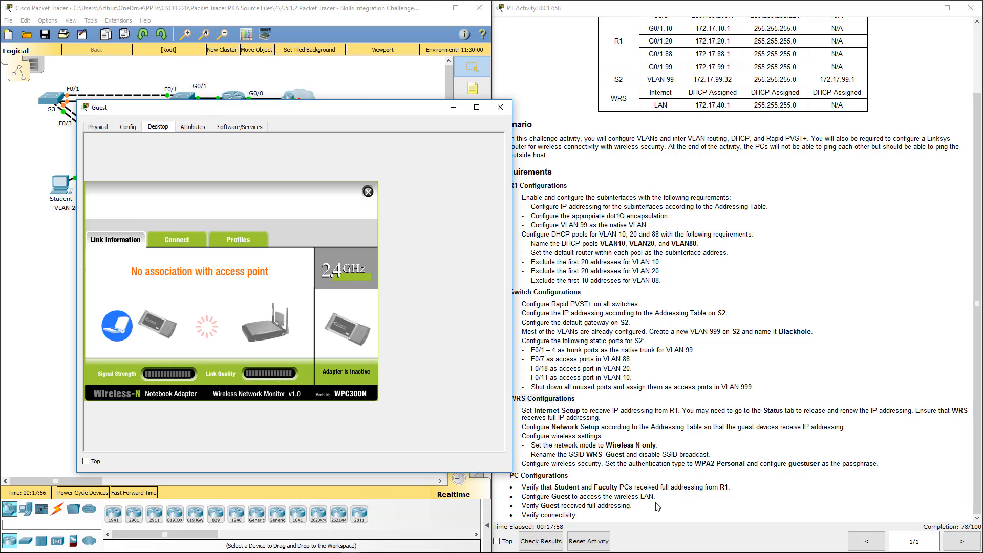
Create a new wireless profile named Guest on the Guest laptop
{"action": "left_click", "coordinate": [239, 240]}
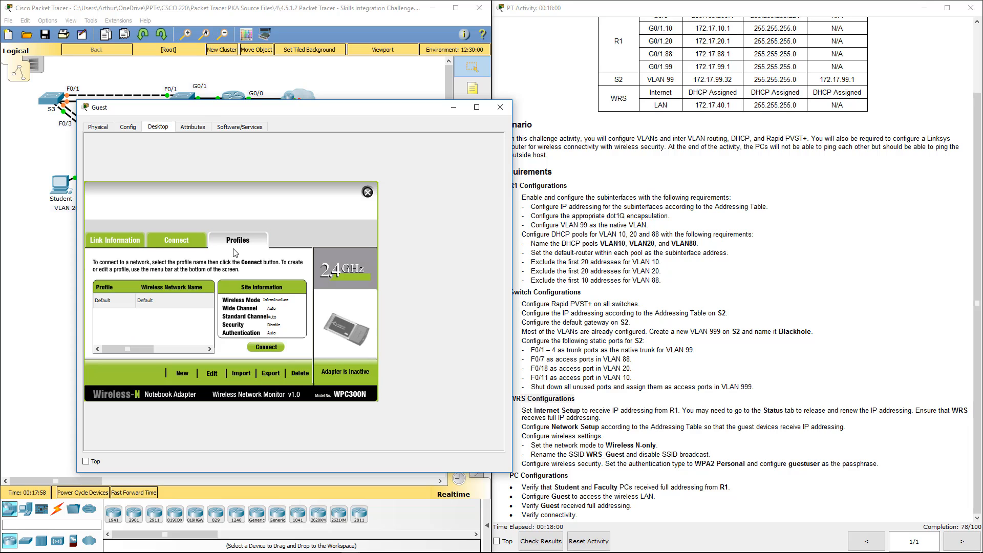
{"action": "left_click", "coordinate": [187, 373]}
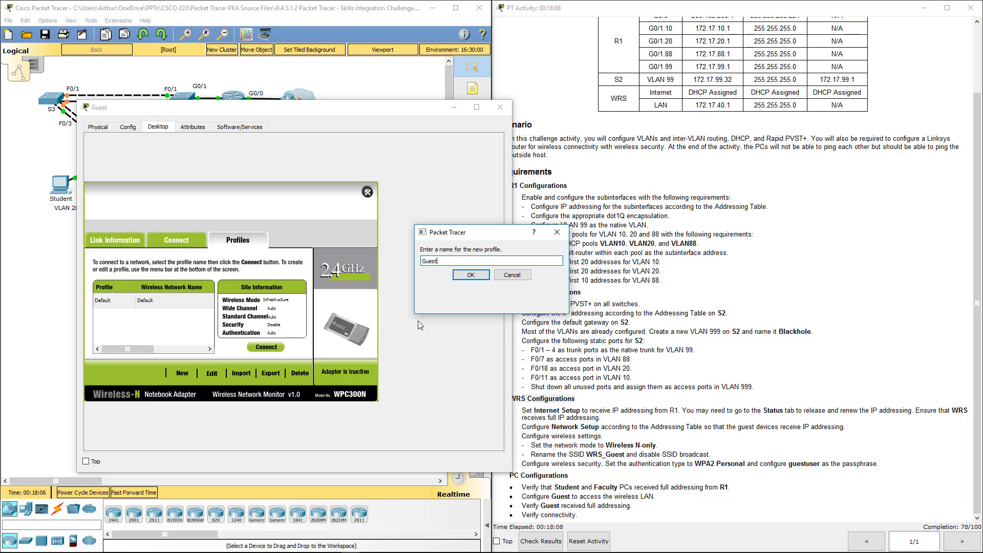
{"action": "left_click", "coordinate": [466, 276]}
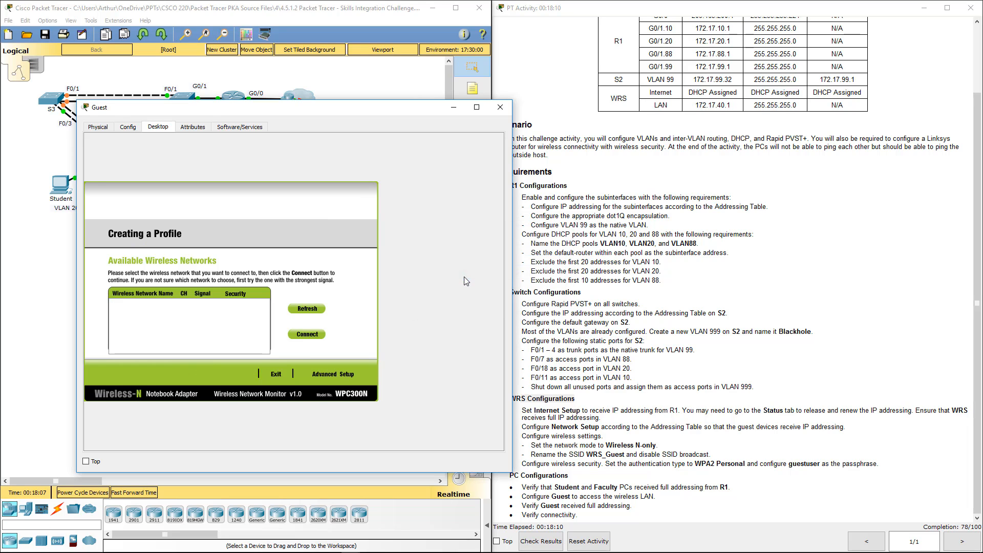
Use Advanced Setup to set the profile's wireless network name to WRS_Guest in Infrastructure Mode and continue to the wireless security settings
{"action": "left_click", "coordinate": [339, 375]}
{"action": "left_click", "coordinate": [189, 344]}
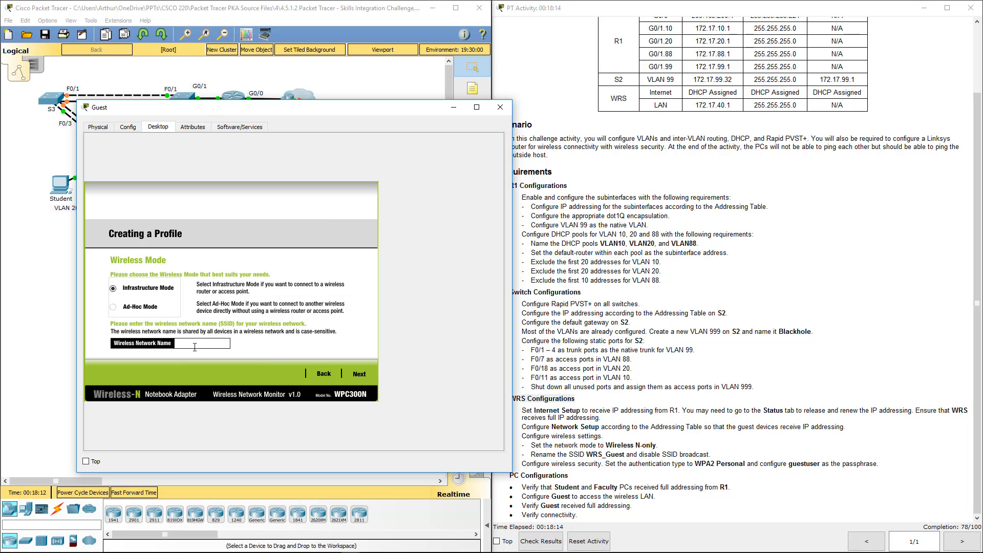
{"action": "left_click", "coordinate": [573, 430]}
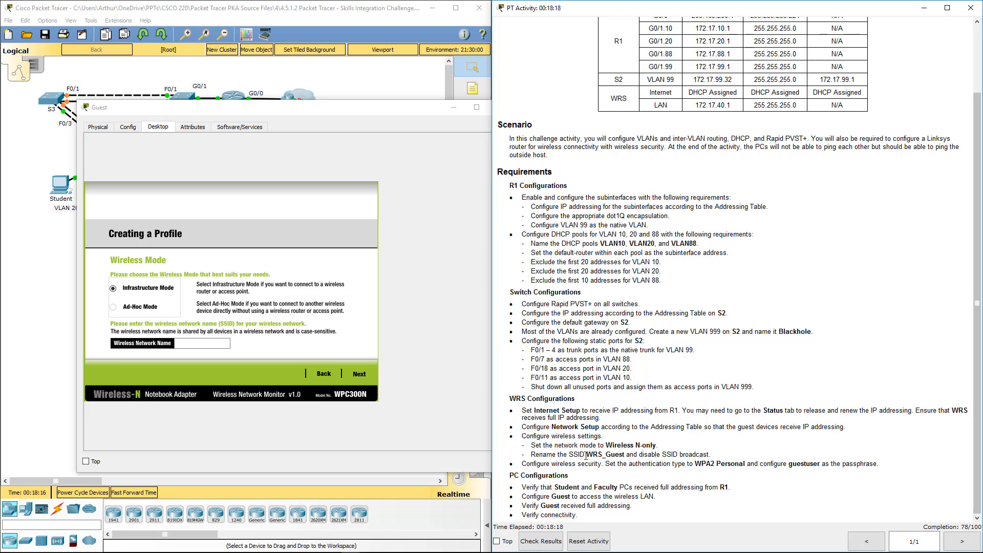
{"action": "left_click_drag", "start_coordinate": [588, 454], "coordinate": [624, 455]}
{"action": "key", "text": "ctrl+c"}
{"action": "left_click", "coordinate": [194, 343]}
{"action": "key", "text": "ctrl+v"}
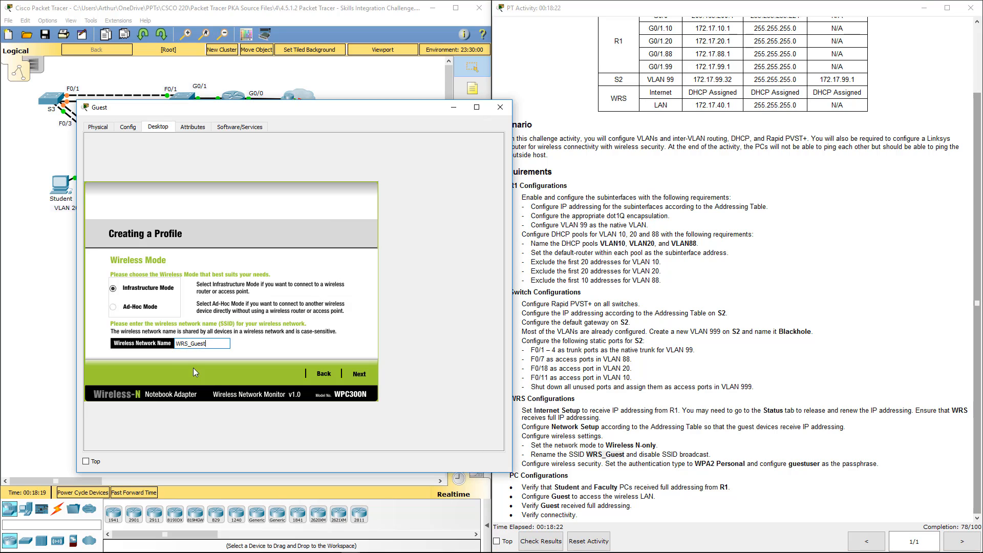
{"action": "left_click", "coordinate": [360, 374]}
{"action": "left_click", "coordinate": [361, 374]}
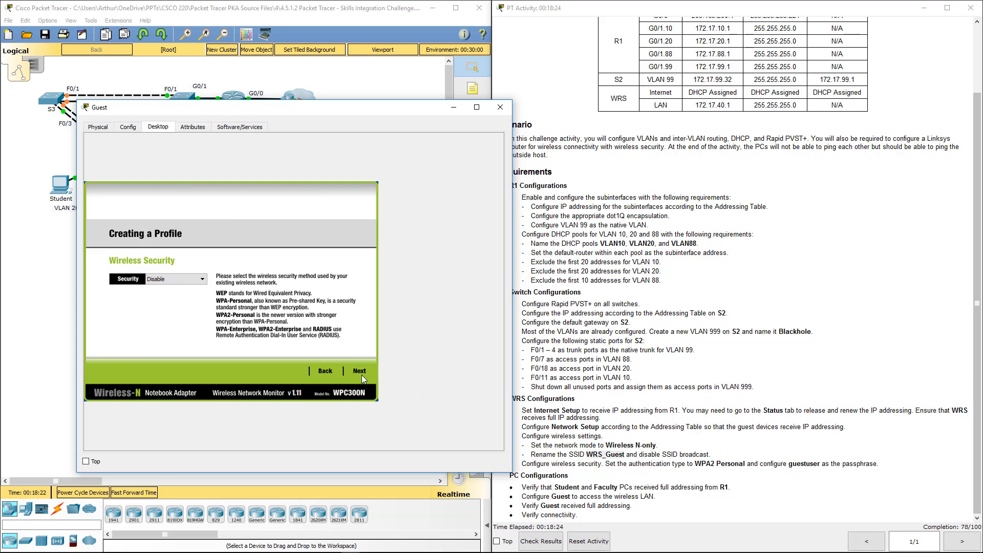
Set the profile's security to WPA2-Personal and enter the pre-shared key copied from the instructions
{"action": "left_click", "coordinate": [175, 279]}
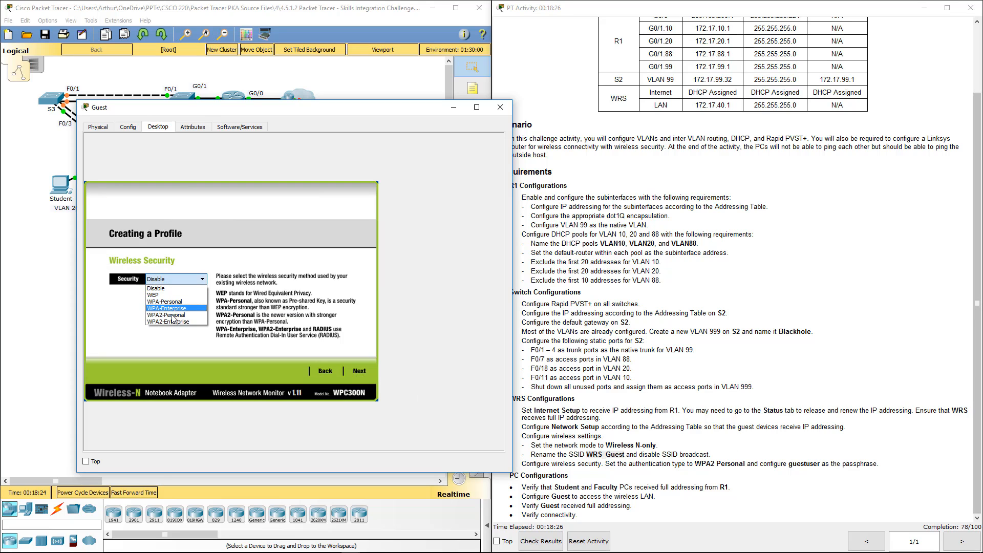
{"action": "left_click", "coordinate": [169, 309]}
{"action": "left_click", "coordinate": [352, 370]}
{"action": "left_click", "coordinate": [736, 447]}
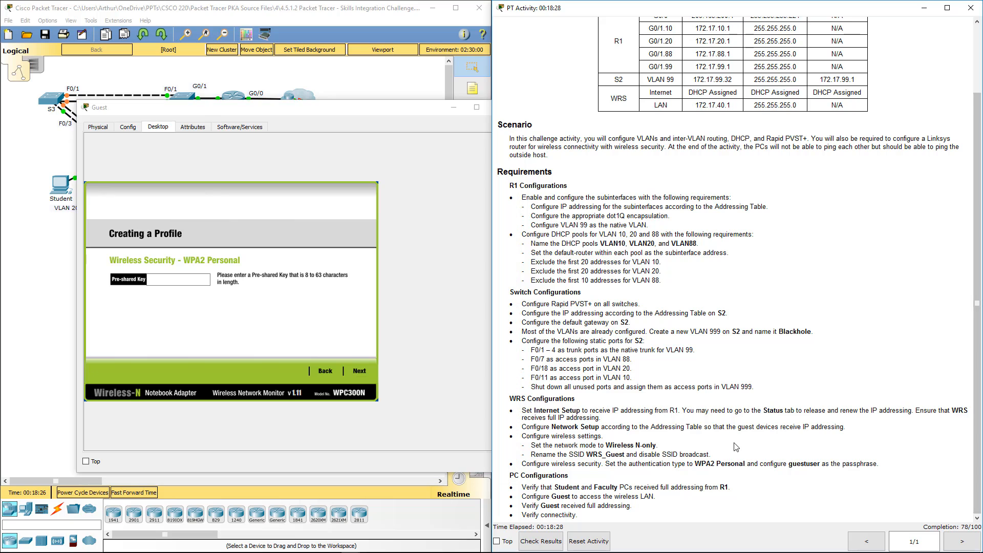
{"action": "double_click", "coordinate": [809, 463]}
{"action": "left_click", "coordinate": [178, 280]}
{"action": "key", "text": "ctrl+v"}
{"action": "left_click", "coordinate": [358, 371]}
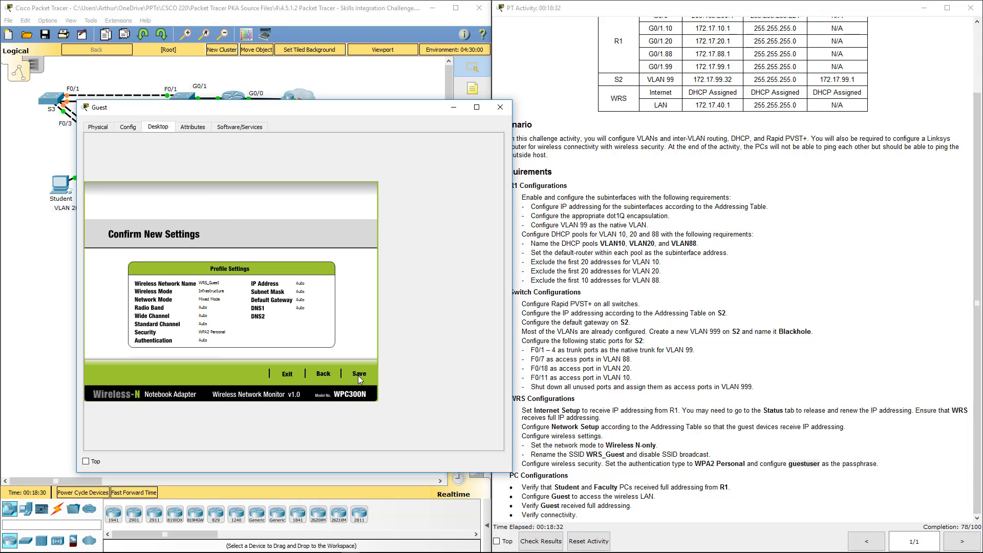
Save the Guest profile and connect the laptop to the wireless network
{"action": "left_click", "coordinate": [359, 376]}
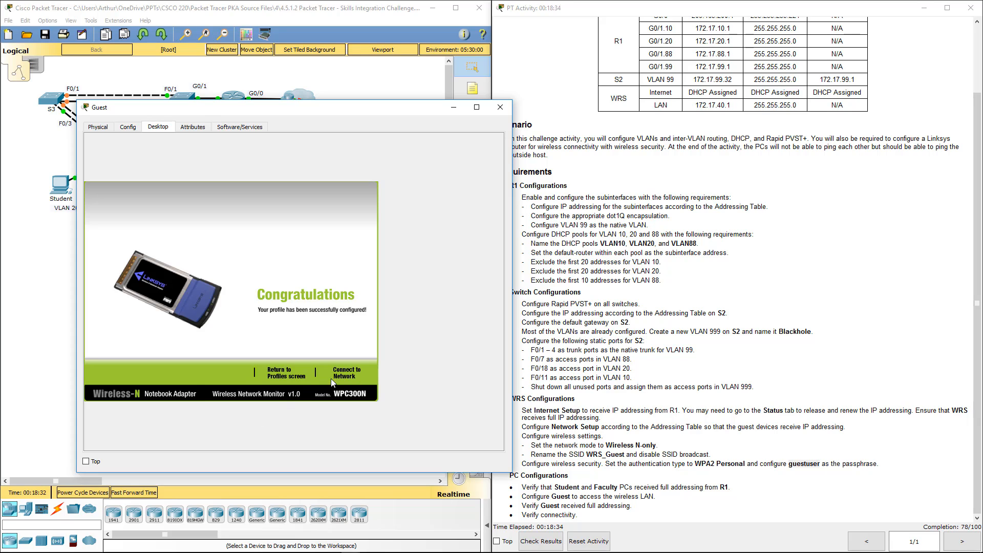
{"action": "left_click", "coordinate": [342, 372]}
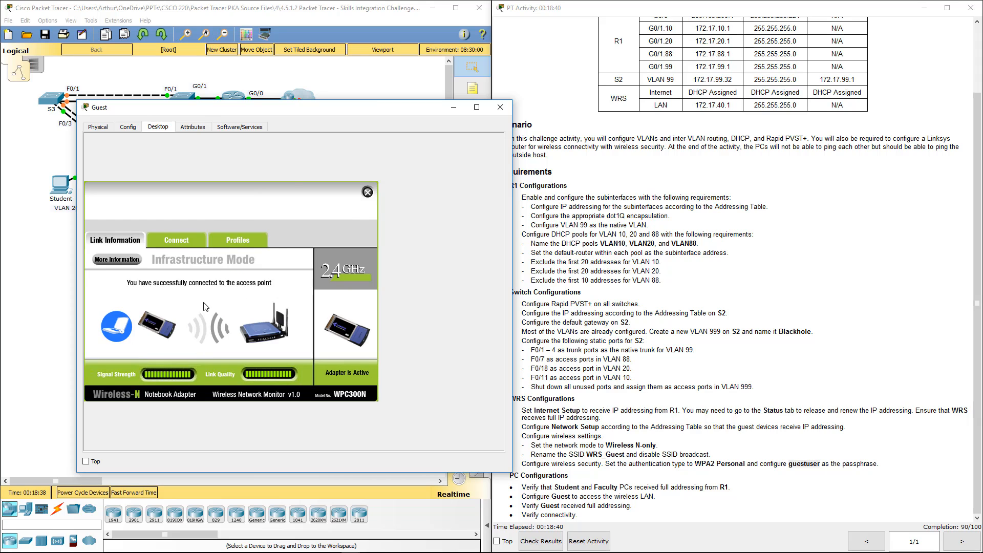
Check the Guest laptop's wireless network status for its IP addressing, then close the laptop window
{"action": "left_click", "coordinate": [116, 260]}
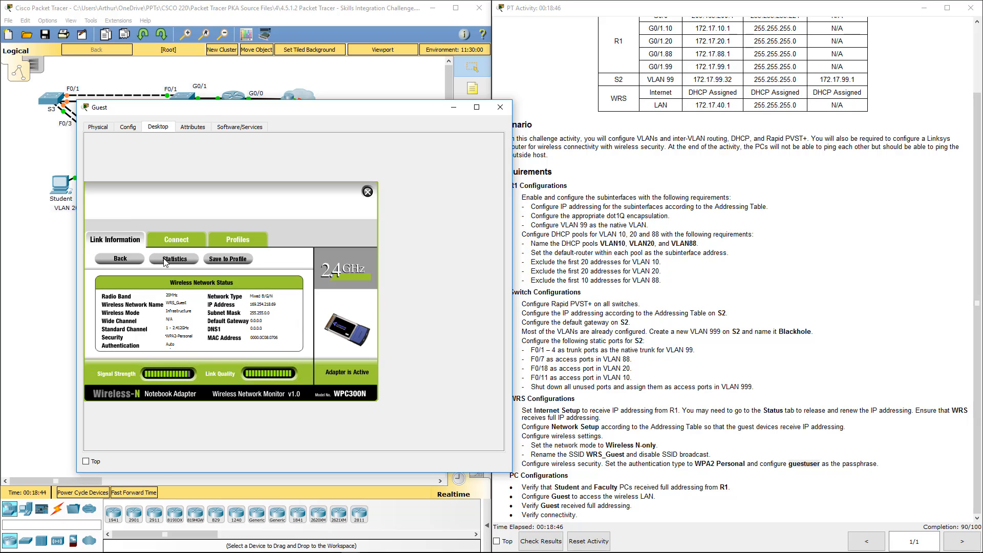
{"action": "left_click", "coordinate": [132, 259]}
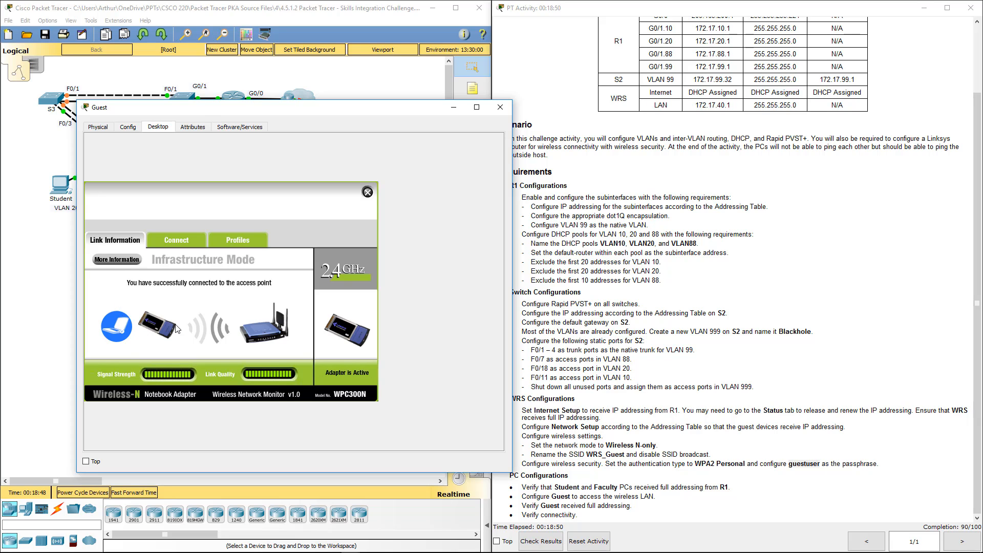
{"action": "left_click", "coordinate": [118, 260]}
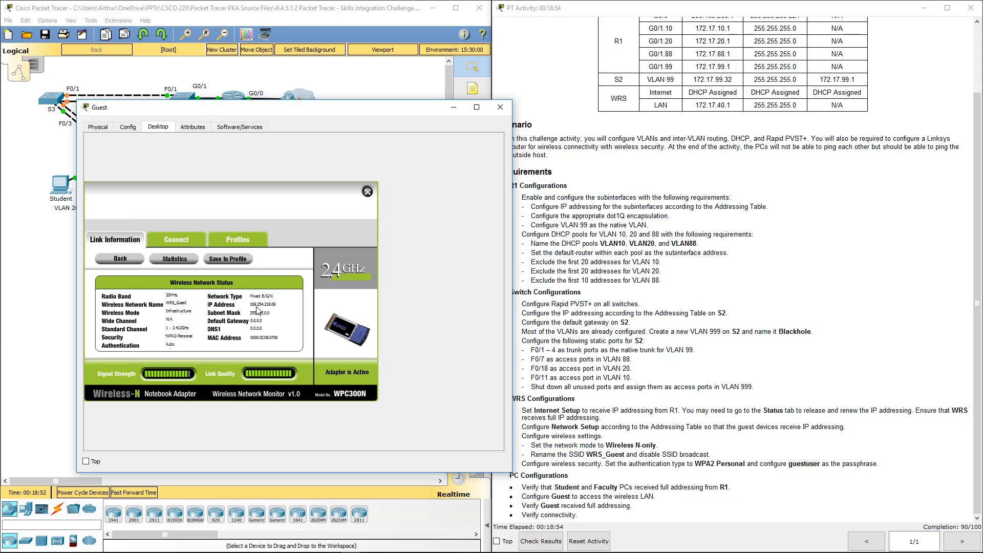
{"action": "left_click", "coordinate": [494, 110]}
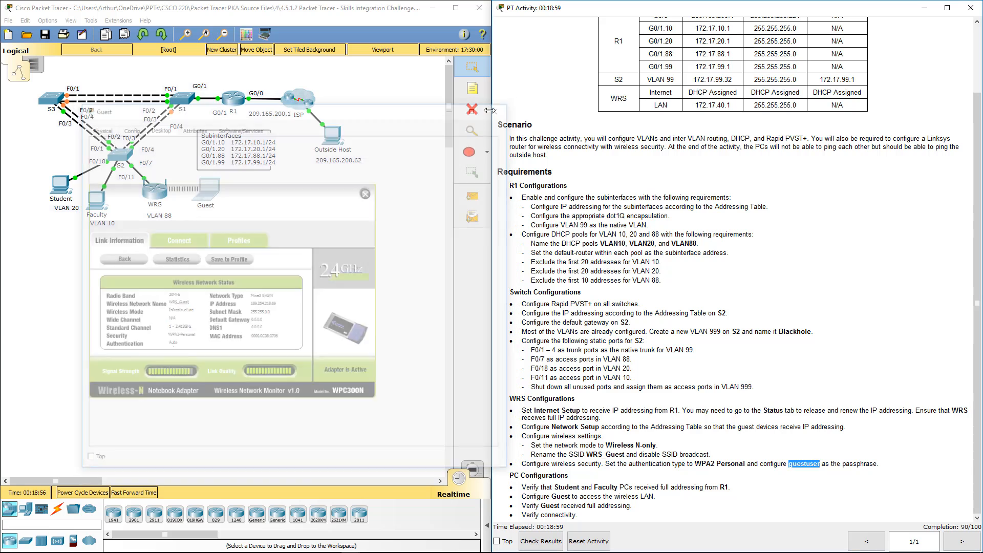
Enable the DHCP server in the WRS router's network setup, save the settings and close the router window
{"action": "left_click", "coordinate": [163, 191]}
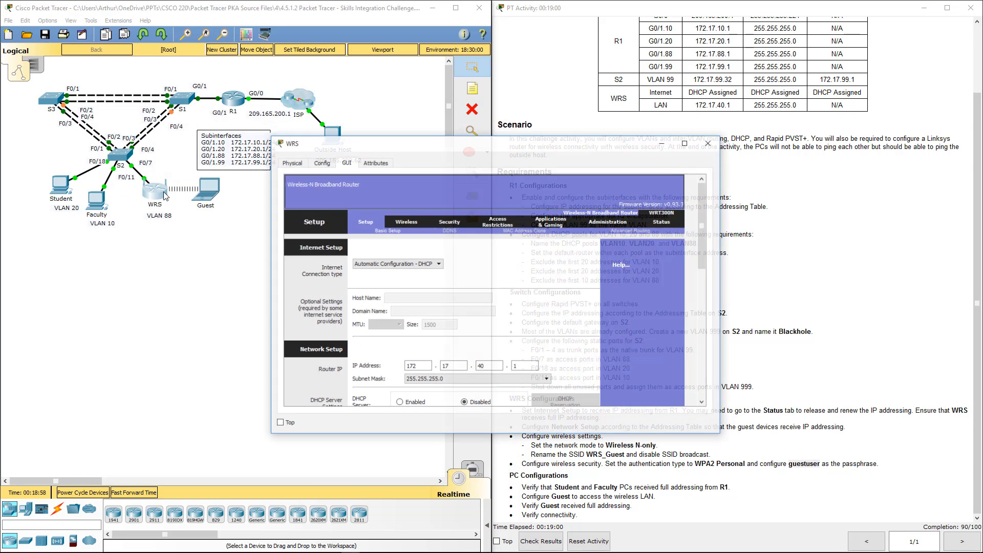
{"action": "scroll", "coordinate": [509, 307], "scroll_direction": "down", "scroll_amount": 3}
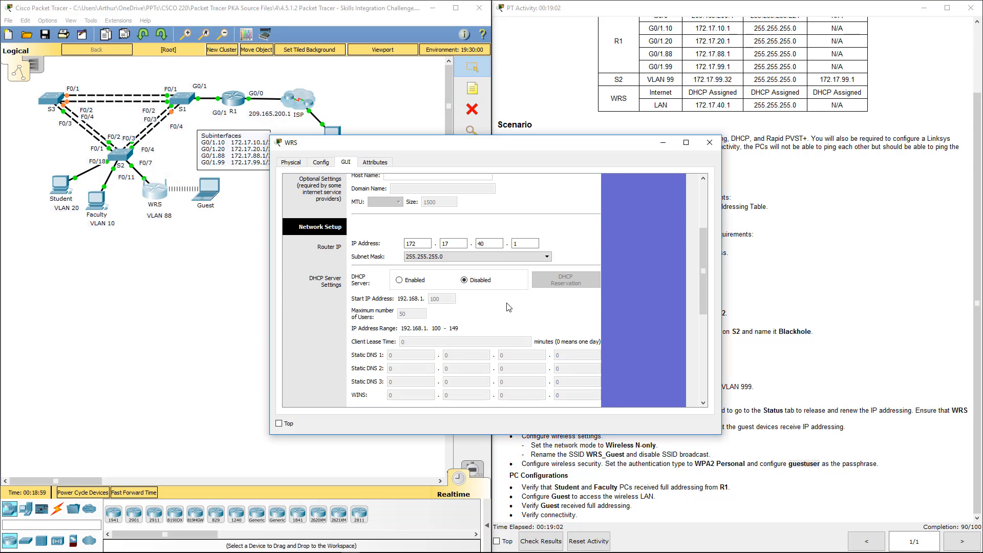
{"action": "left_click", "coordinate": [409, 282]}
{"action": "scroll", "coordinate": [538, 307], "scroll_direction": "down", "scroll_amount": 5}
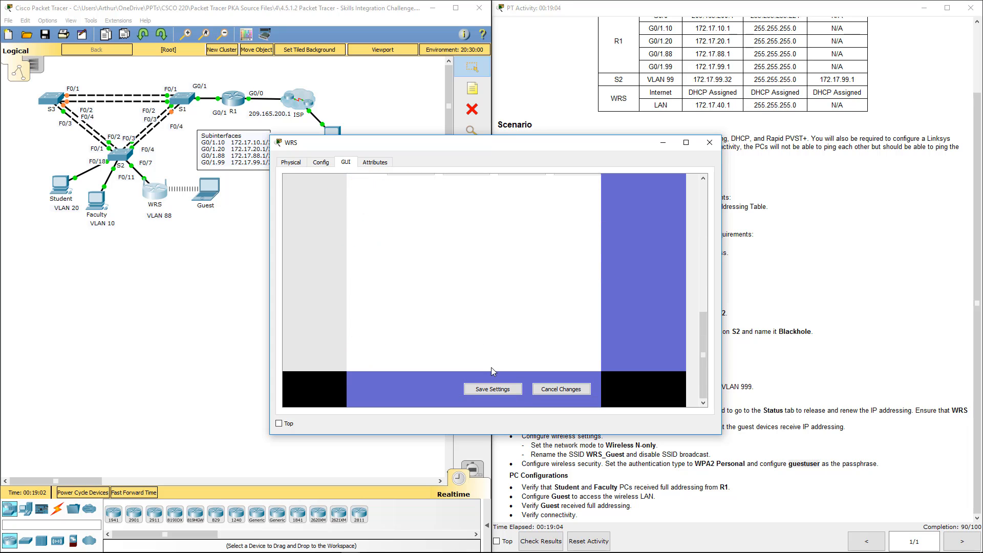
{"action": "left_click", "coordinate": [478, 390]}
{"action": "left_click", "coordinate": [710, 142]}
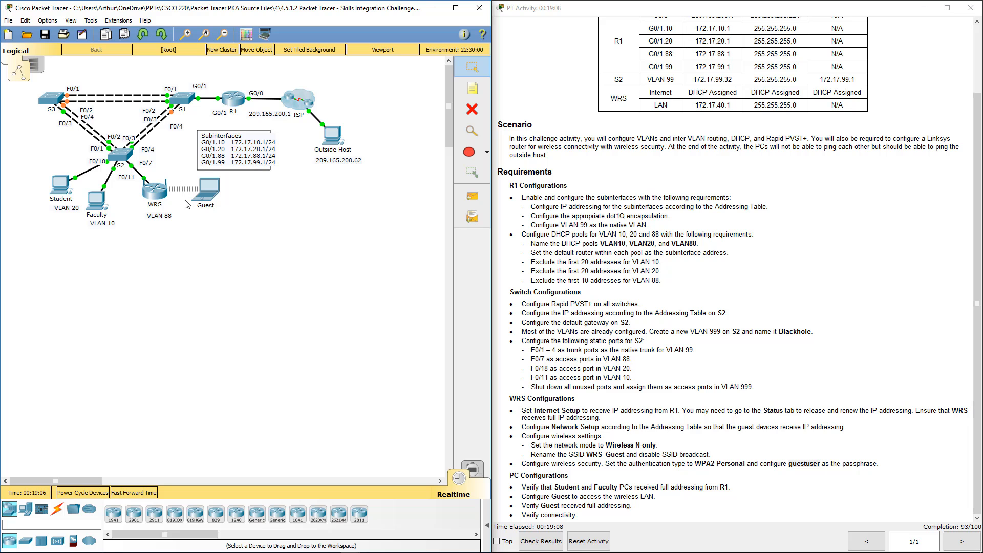
Check the Guest laptop's wireless network status for a full IP address, subnet mask and default gateway, then close its window
{"action": "left_click", "coordinate": [207, 189]}
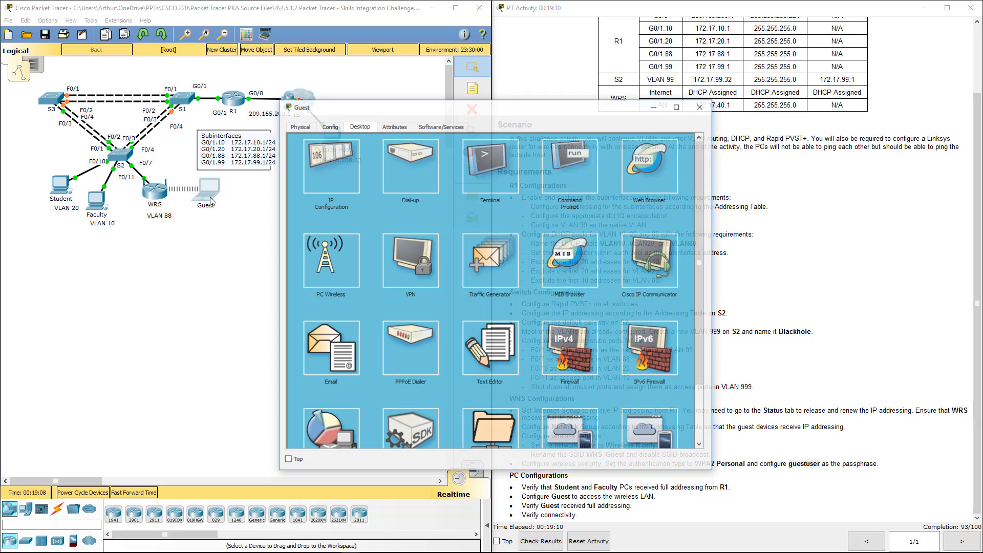
{"action": "left_click", "coordinate": [319, 262]}
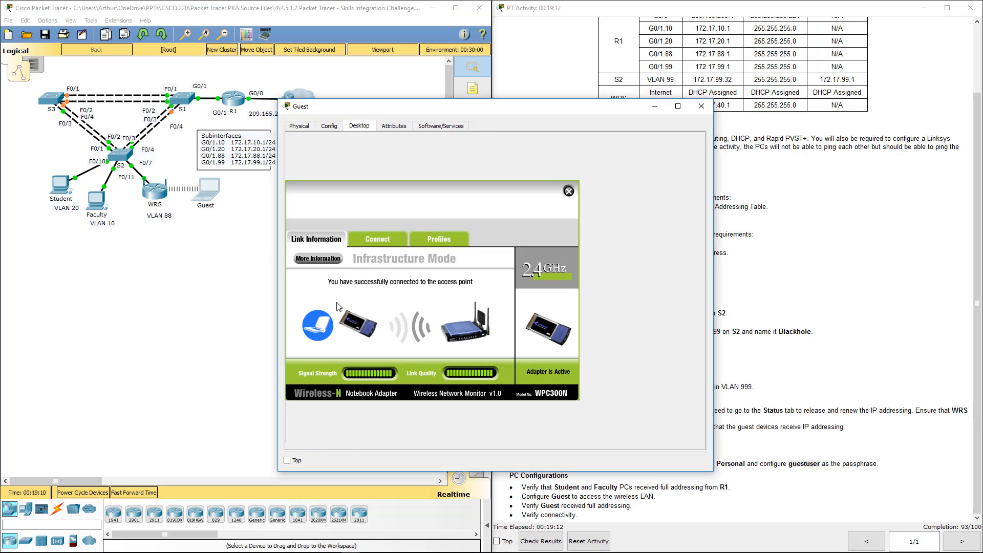
{"action": "left_click", "coordinate": [322, 258]}
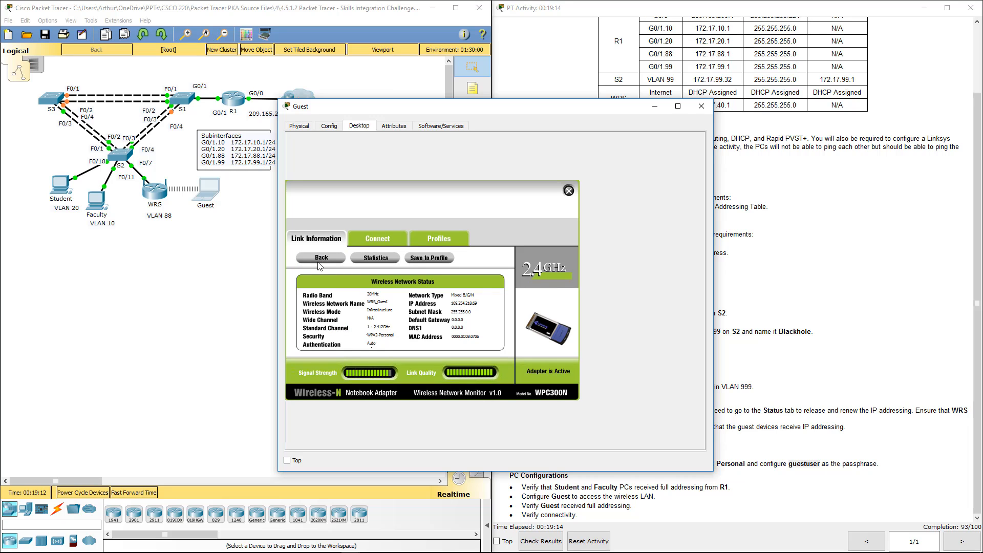
{"action": "left_click", "coordinate": [319, 262]}
{"action": "left_click", "coordinate": [377, 243]}
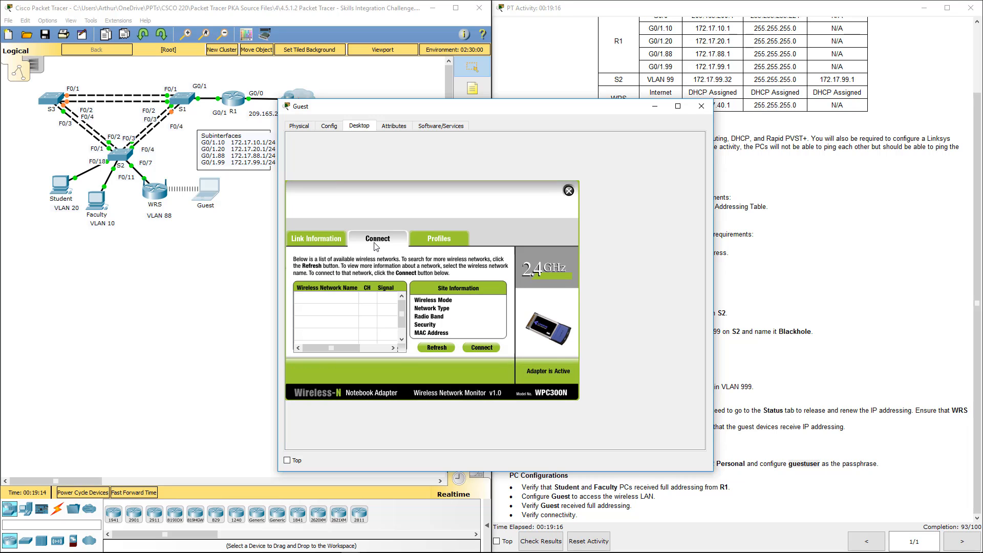
{"action": "left_click", "coordinate": [444, 240]}
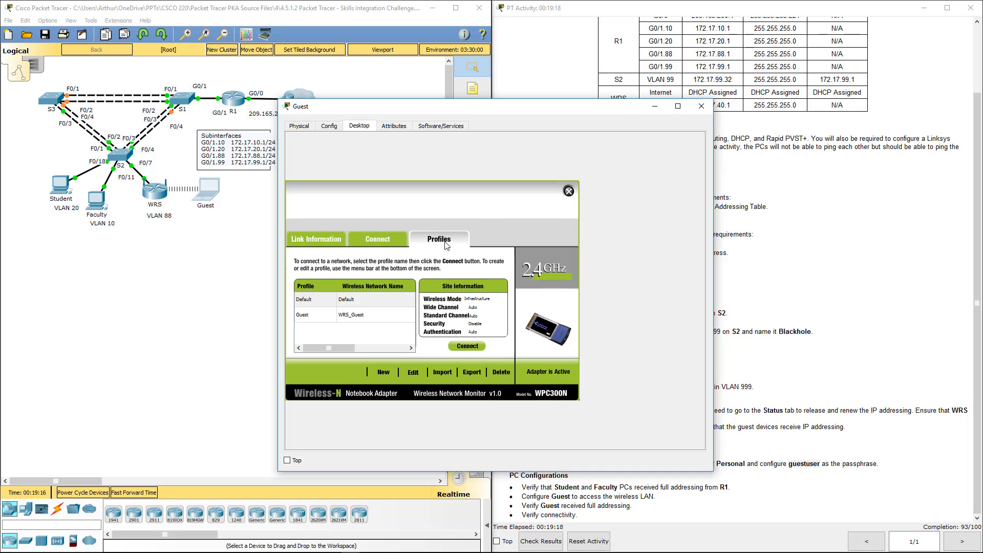
{"action": "left_click", "coordinate": [324, 246]}
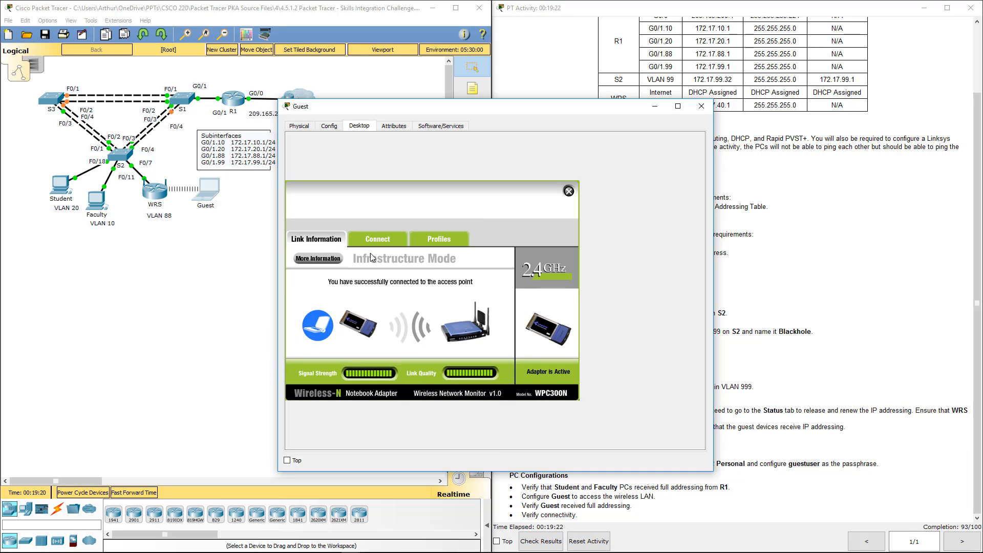
{"action": "left_click", "coordinate": [339, 260]}
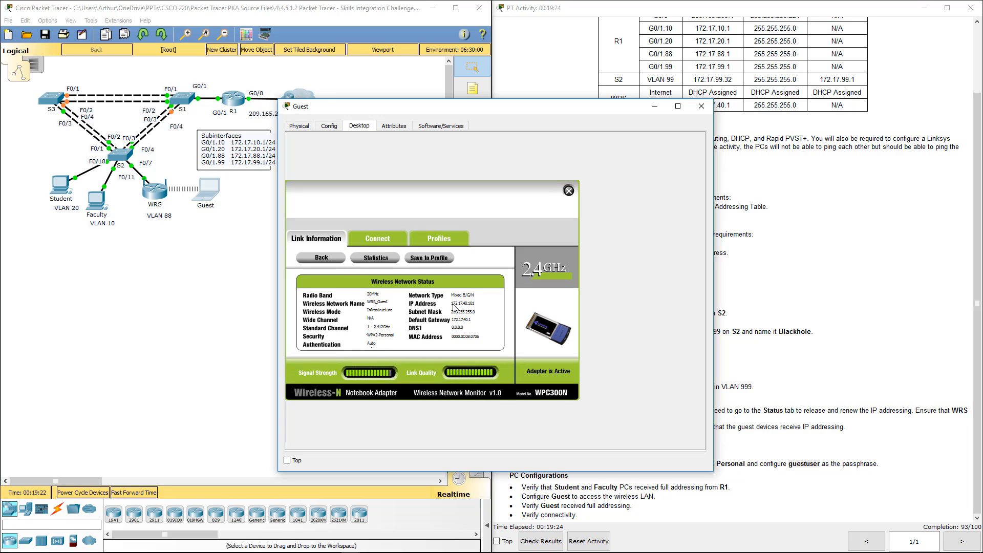
{"action": "left_click", "coordinate": [701, 106]}
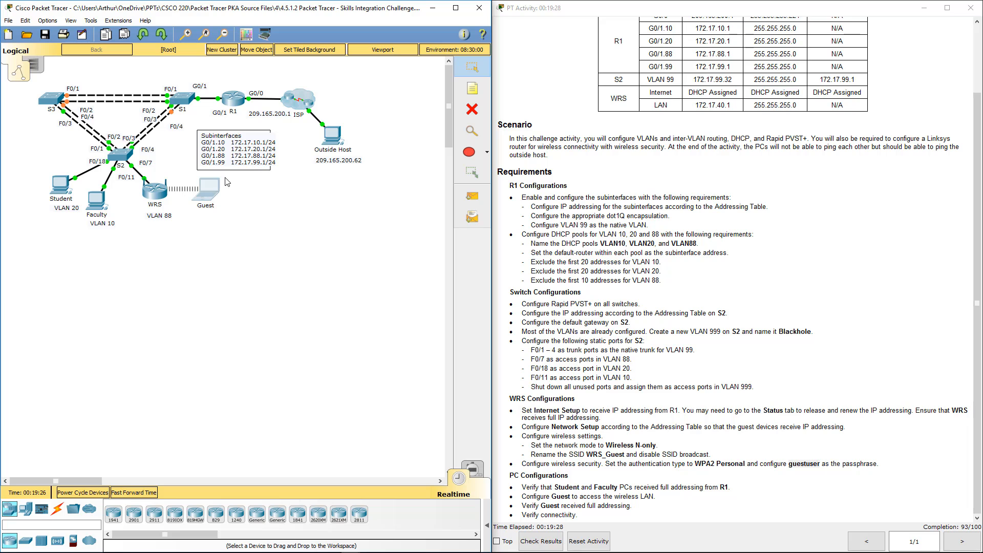
Switch the Faculty PC's IPv4 configuration to DHCP
{"action": "left_click", "coordinate": [100, 207]}
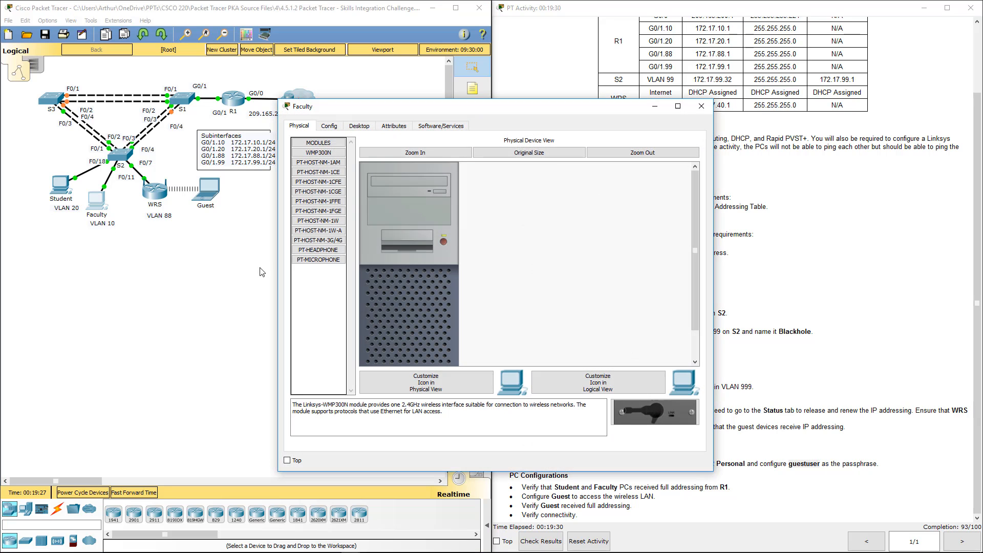
{"action": "left_click", "coordinate": [359, 126]}
{"action": "left_click", "coordinate": [321, 162]}
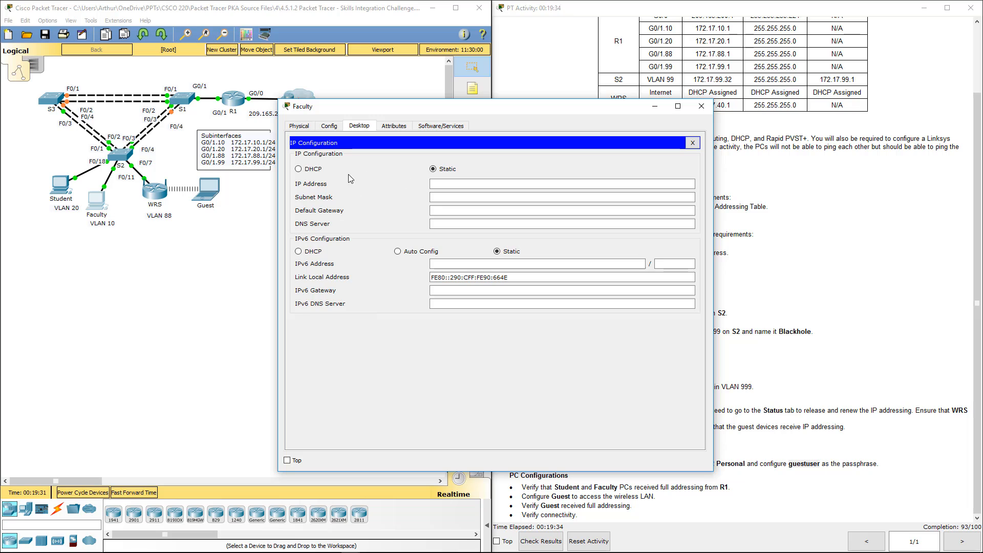
{"action": "left_click", "coordinate": [300, 170]}
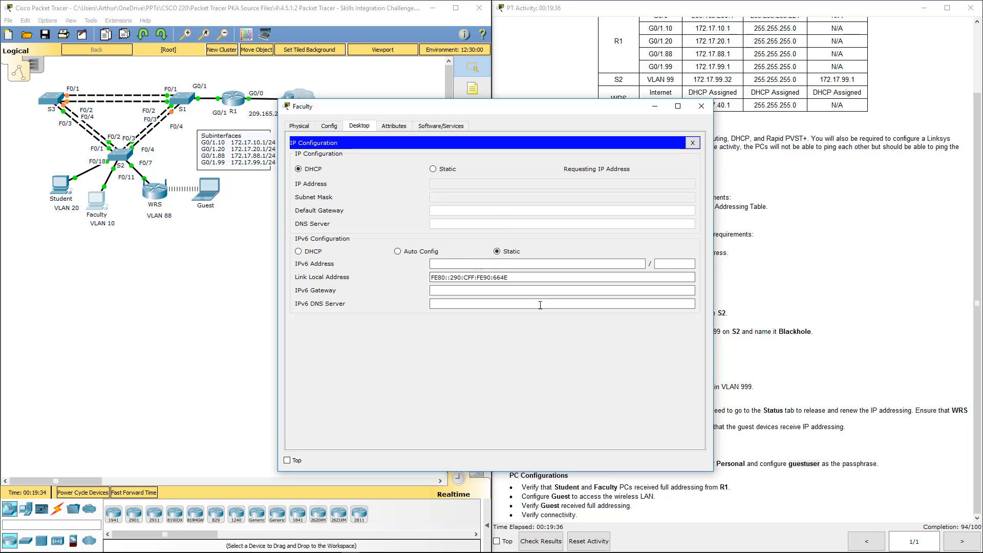
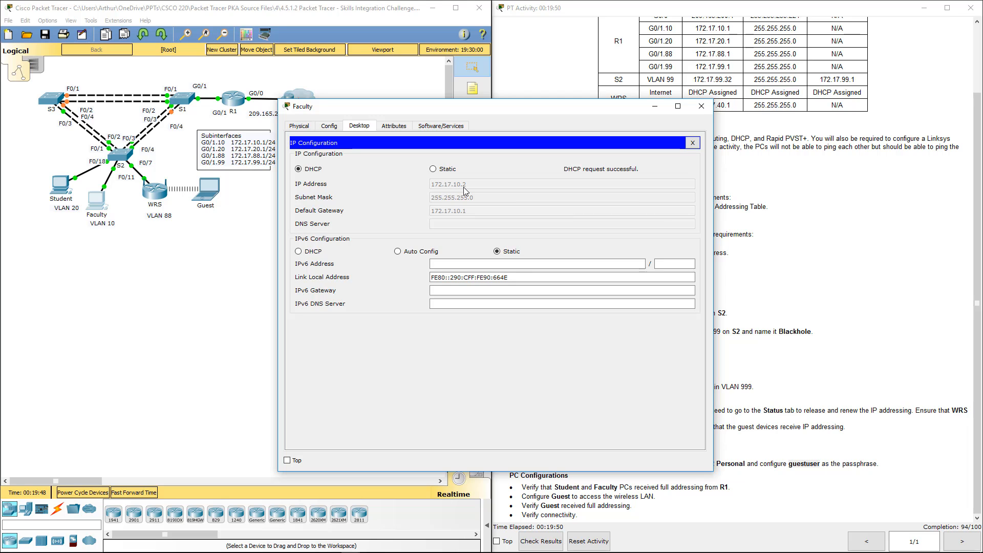
Close the Faculty PC window and check the VLAN 10 address exclusion requirement in the activity instructions
{"action": "left_click", "coordinate": [701, 106]}
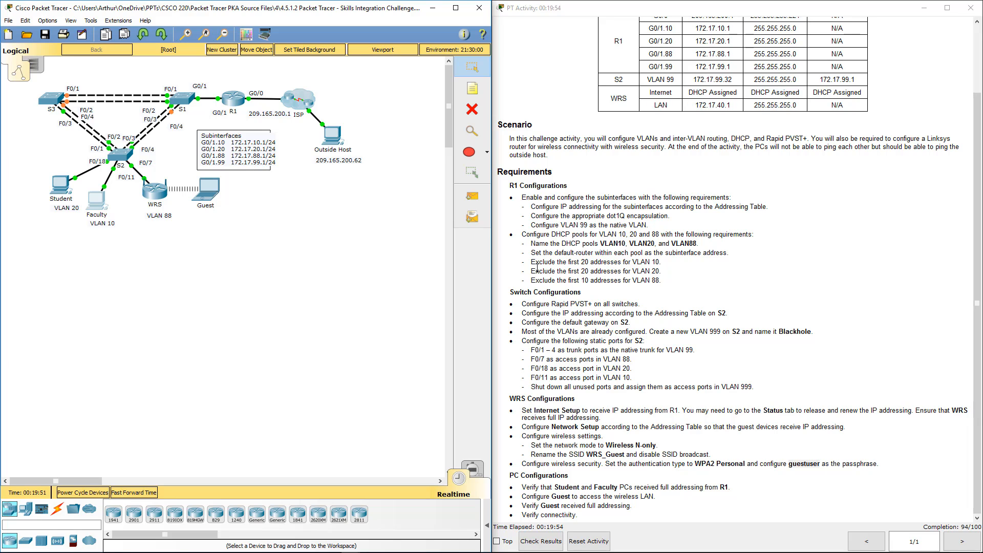
{"action": "left_click_drag", "start_coordinate": [536, 262], "coordinate": [672, 259]}
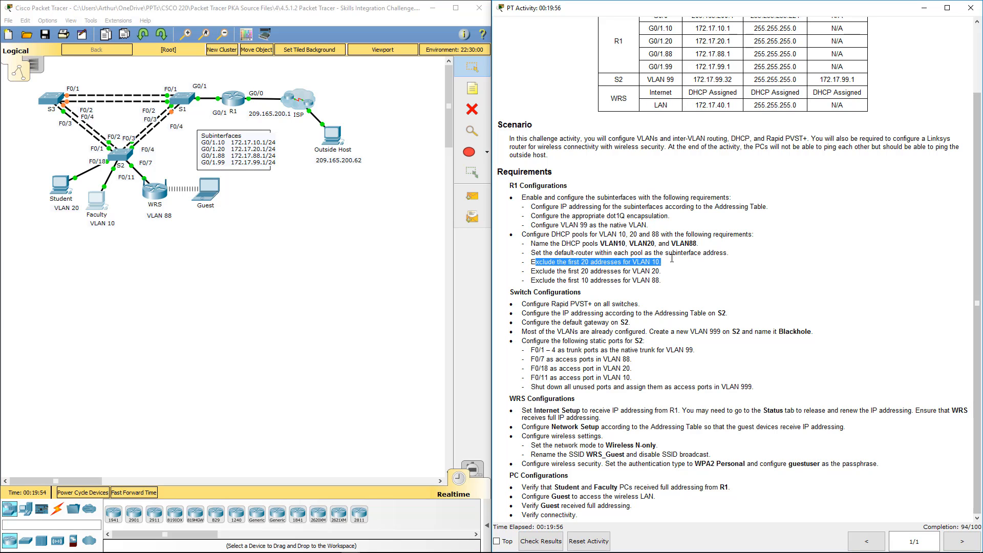
{"action": "left_click", "coordinate": [199, 318]}
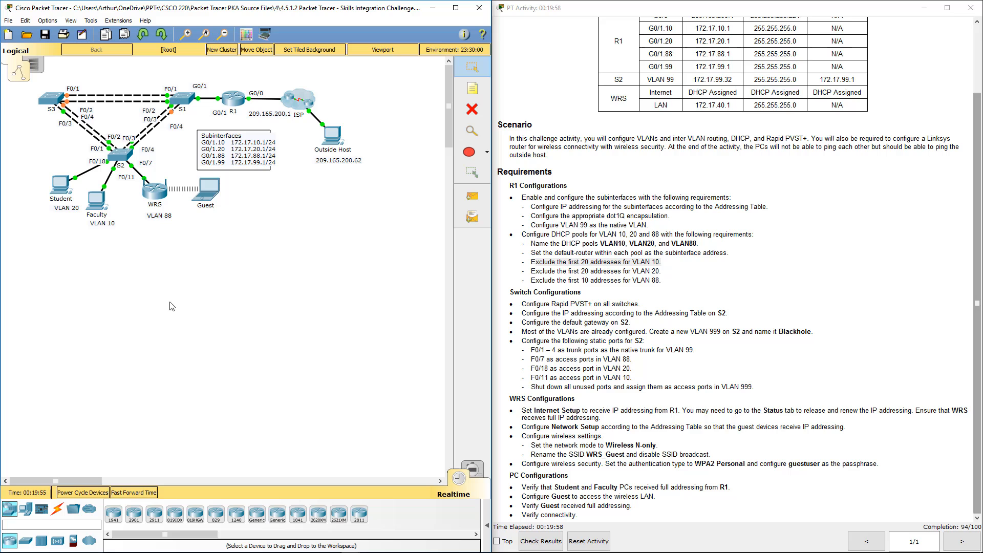
Switch the Student PC's IPv4 configuration to DHCP and close its window
{"action": "left_click", "coordinate": [64, 190]}
{"action": "left_click", "coordinate": [361, 126]}
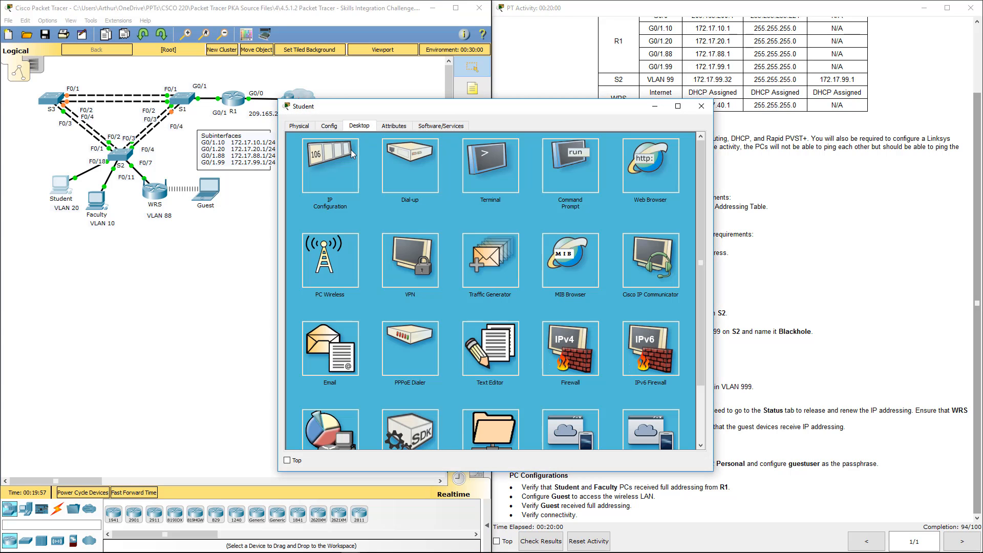
{"action": "left_click", "coordinate": [324, 172]}
{"action": "left_click", "coordinate": [311, 170]}
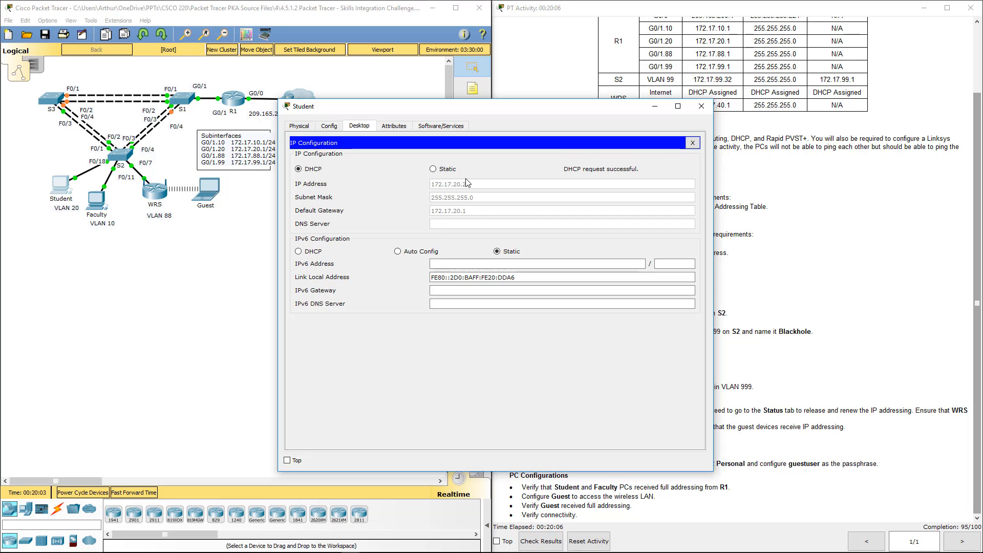
{"action": "left_click", "coordinate": [701, 106]}
Enter privileged mode on R1's command line and display the running configuration up to the DHCP pools
{"action": "left_click", "coordinate": [234, 98]}
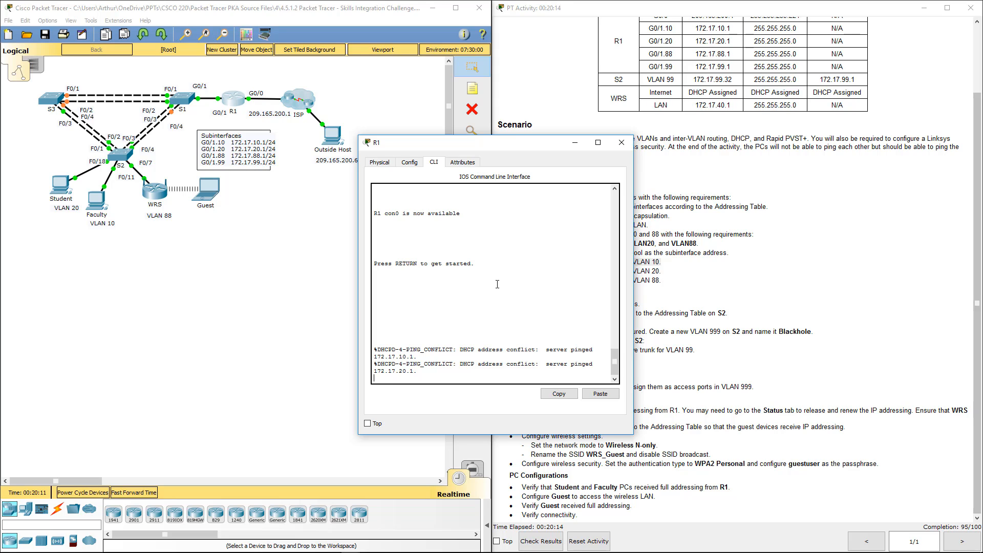
{"action": "key", "text": "Return"}
{"action": "key", "text": "Return"}
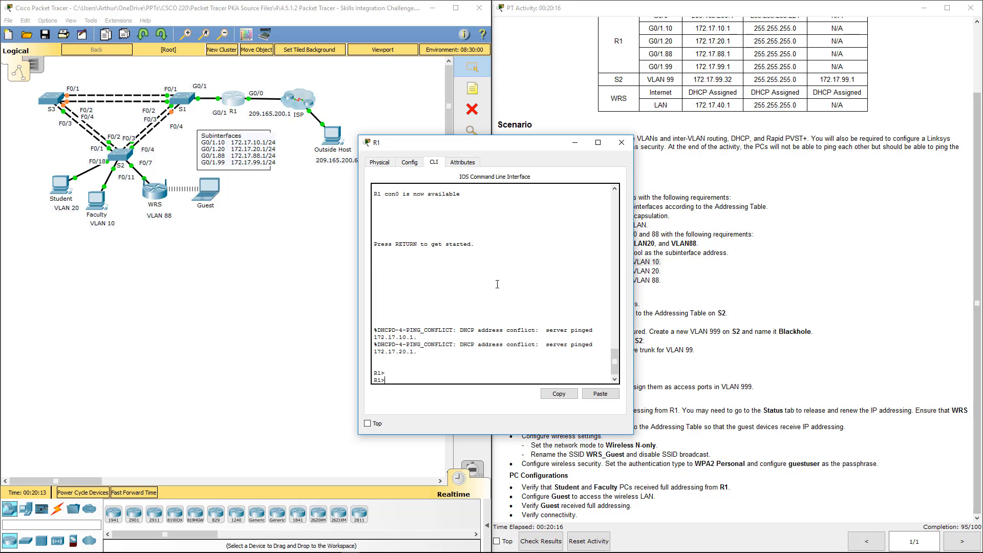
{"action": "type", "text": "en"}
{"action": "key", "text": "Return"}
{"action": "type", "text": "s"}
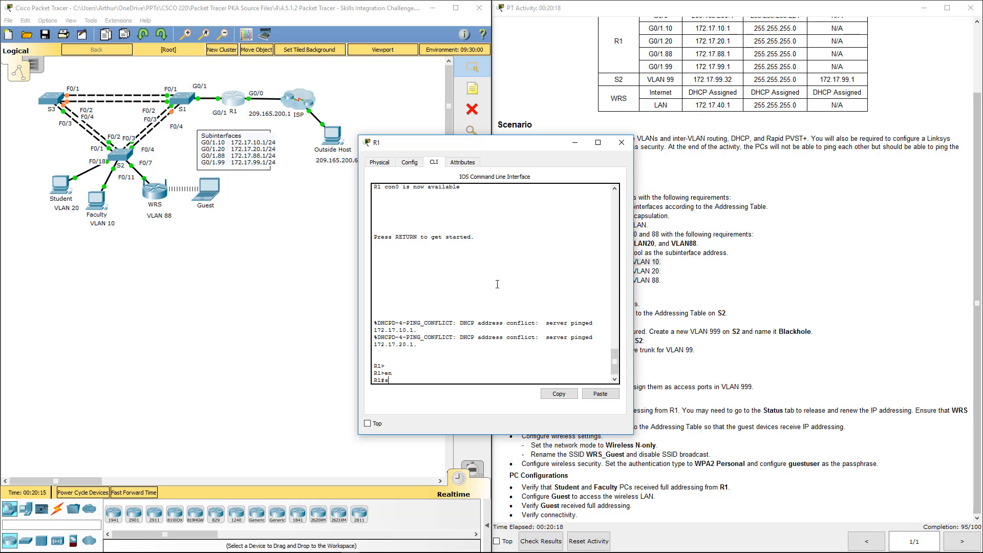
{"action": "type", "text": "how run"}
{"action": "key", "text": "Return"}
{"action": "key", "text": "space"}
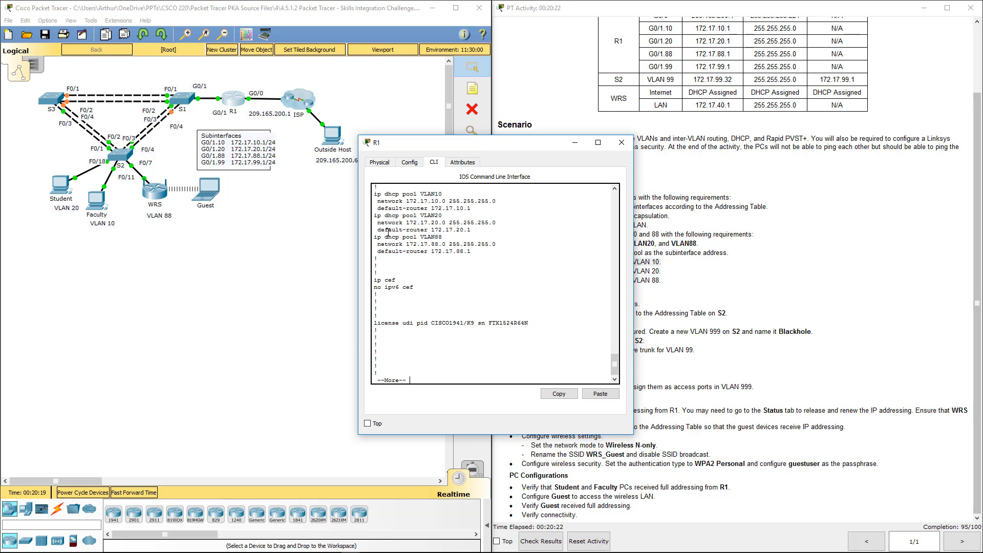
Examine the DHCP excluded-address ranges and pool definitions in R1's configuration output, then close the router window
{"action": "scroll", "coordinate": [408, 243], "scroll_direction": "up", "scroll_amount": 2}
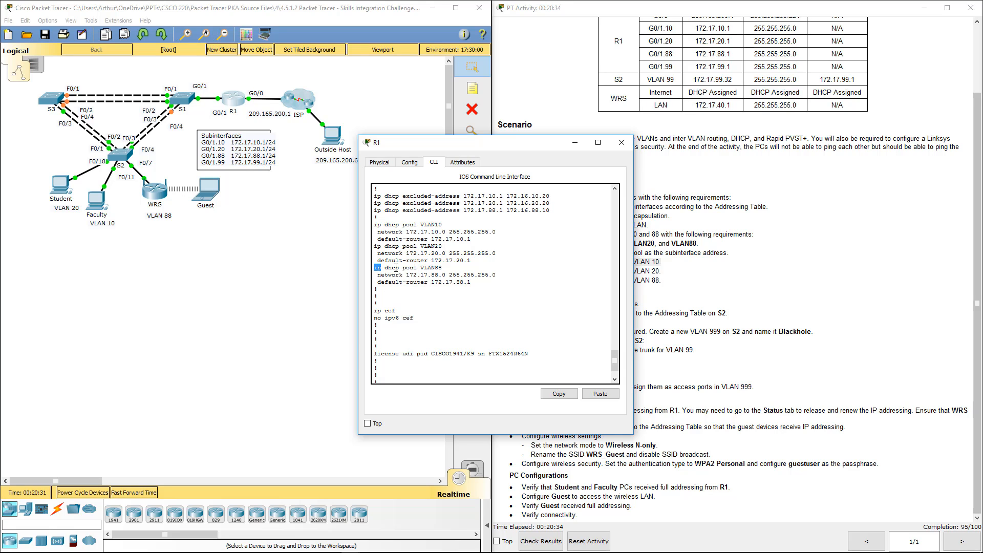
{"action": "triple_click", "coordinate": [442, 267]}
{"action": "scroll", "coordinate": [414, 250], "scroll_direction": "up", "scroll_amount": 3}
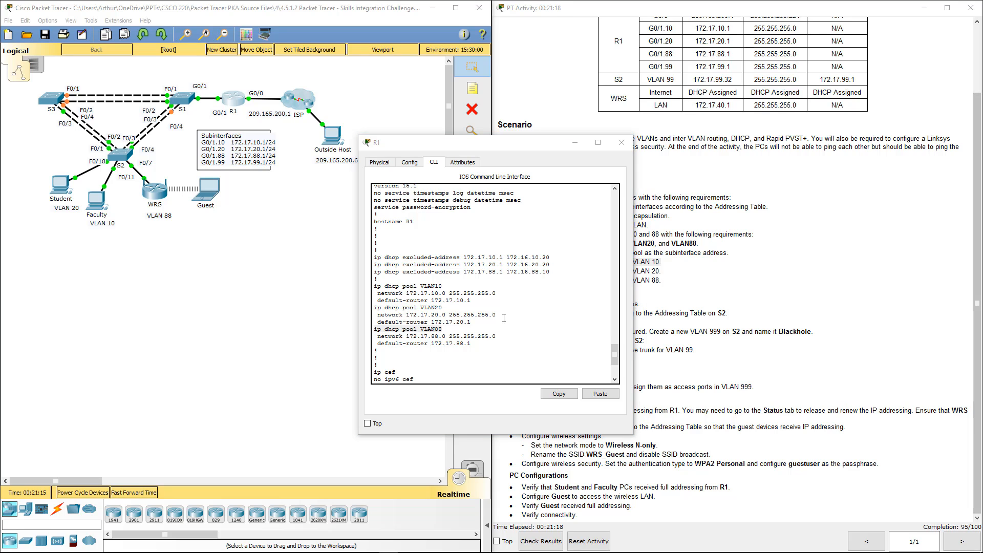
{"action": "scroll", "coordinate": [493, 322], "scroll_direction": "down", "scroll_amount": 5}
{"action": "scroll", "coordinate": [467, 315], "scroll_direction": "up", "scroll_amount": 7}
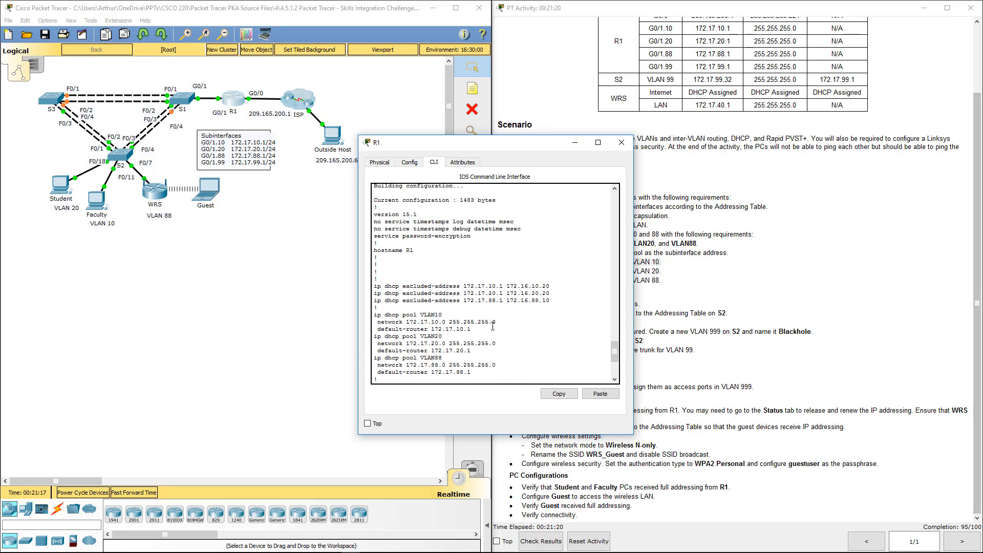
{"action": "scroll", "coordinate": [467, 315], "scroll_direction": "down", "scroll_amount": 1}
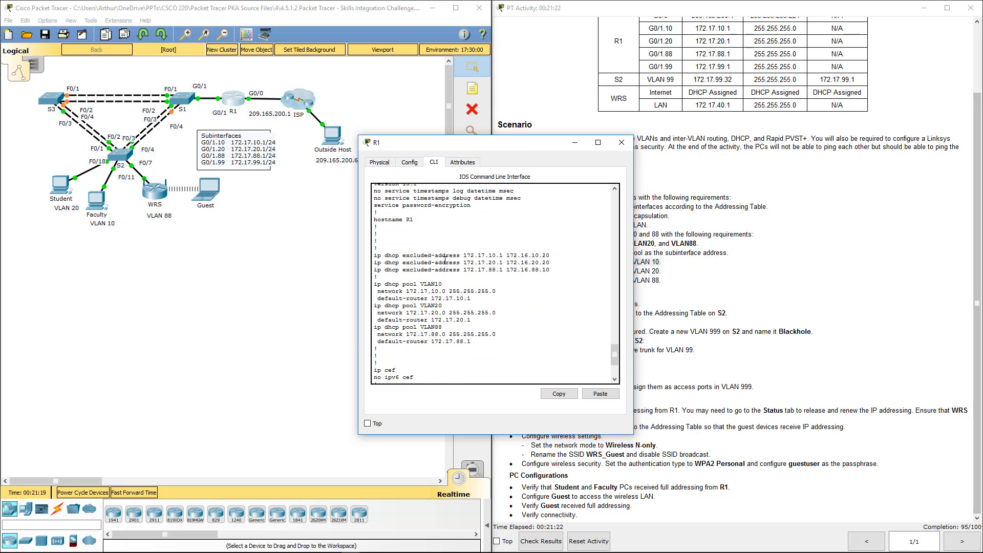
{"action": "double_click", "coordinate": [482, 255]}
{"action": "double_click", "coordinate": [495, 258]}
{"action": "left_click", "coordinate": [621, 142]}
Renew the Faculty PC's DHCP addressing by switching it to static and back to DHCP, then close its window
{"action": "left_click", "coordinate": [94, 208]}
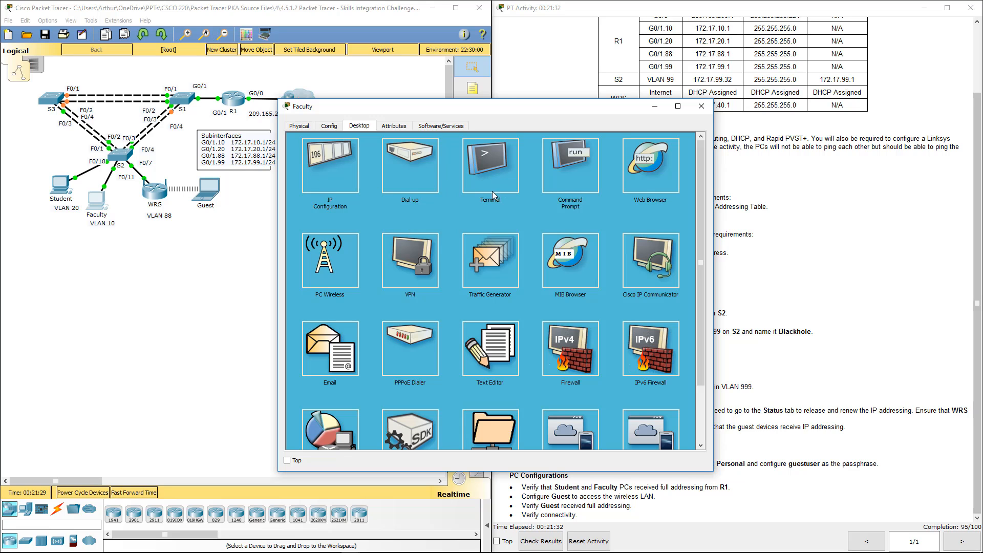
{"action": "left_click", "coordinate": [315, 185]}
{"action": "left_click", "coordinate": [434, 170]}
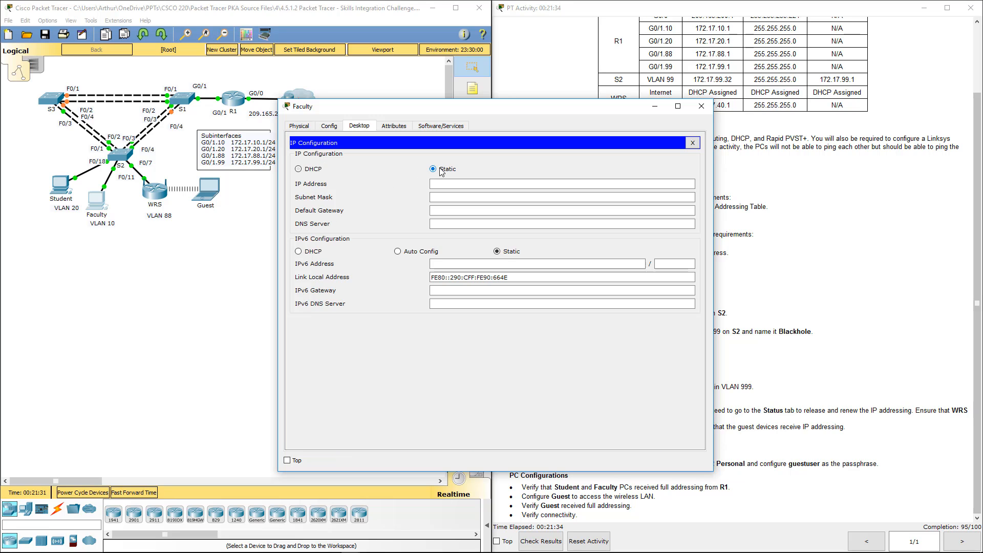
{"action": "left_click", "coordinate": [308, 173]}
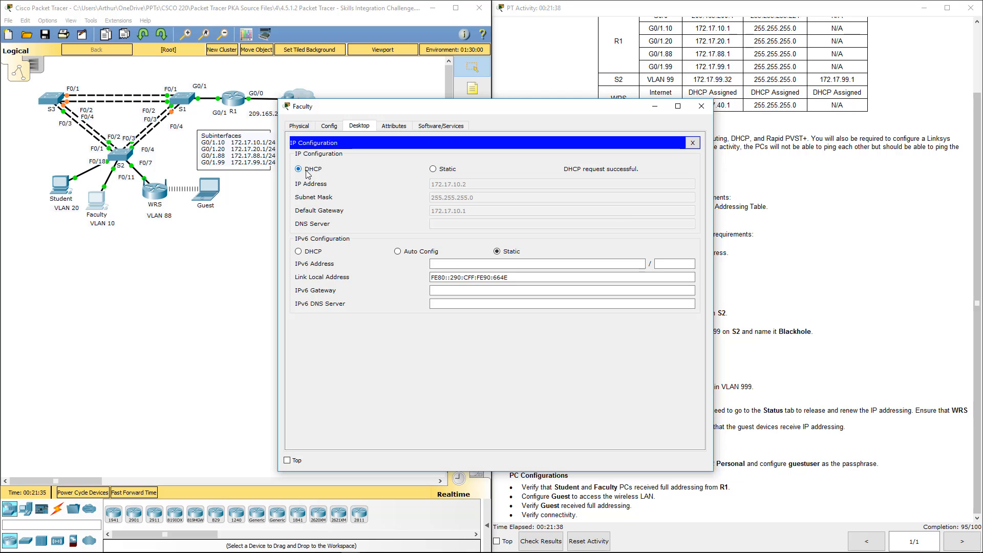
{"action": "left_click", "coordinate": [701, 106]}
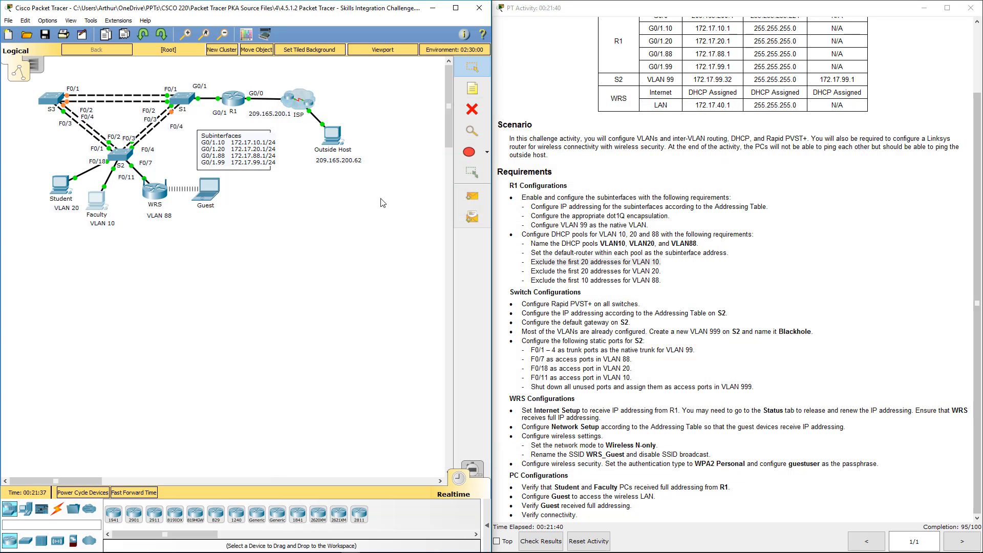
Reopen R1's command line and page through the rest of the running configuration back to the prompt
{"action": "left_click", "coordinate": [231, 103]}
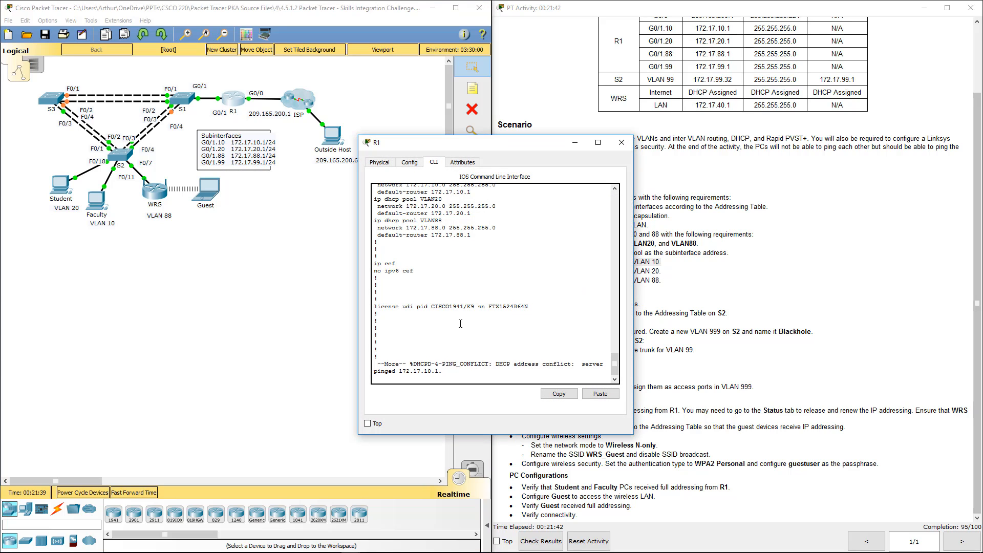
{"action": "key", "text": "Return"}
{"action": "key", "text": "Return"}
{"action": "key", "text": "Return"}
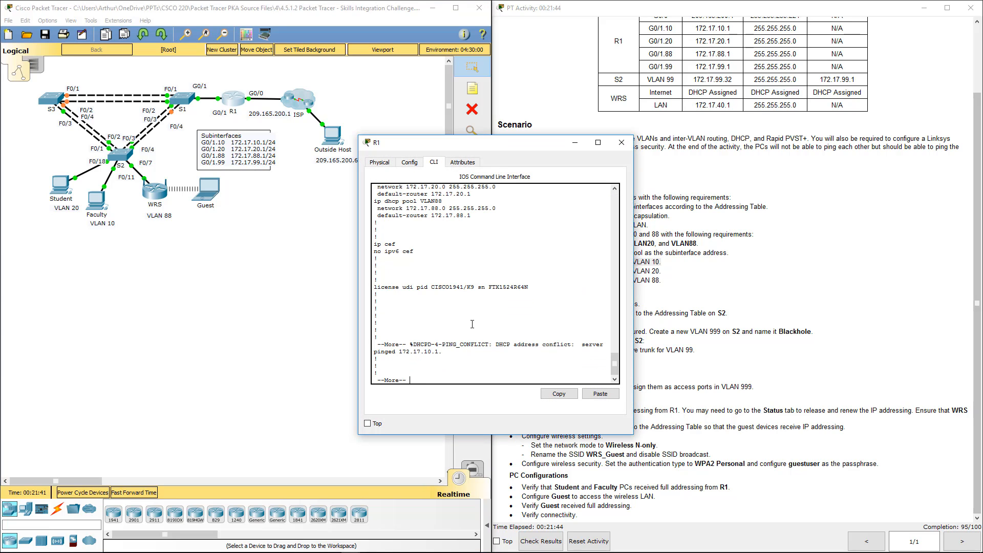
{"action": "key", "text": "Return"}
{"action": "key", "text": "Return"}
{"action": "key", "text": "Return"}
{"action": "key", "text": "Return"}
{"action": "key", "text": "Return"}
{"action": "key", "text": "Return"}
{"action": "key", "text": "Return"}
{"action": "key", "text": "Return"}
{"action": "key", "text": "Return"}
{"action": "key", "text": "Return"}
{"action": "key", "text": "Return"}
{"action": "key", "text": "Return"}
{"action": "key", "text": "Return"}
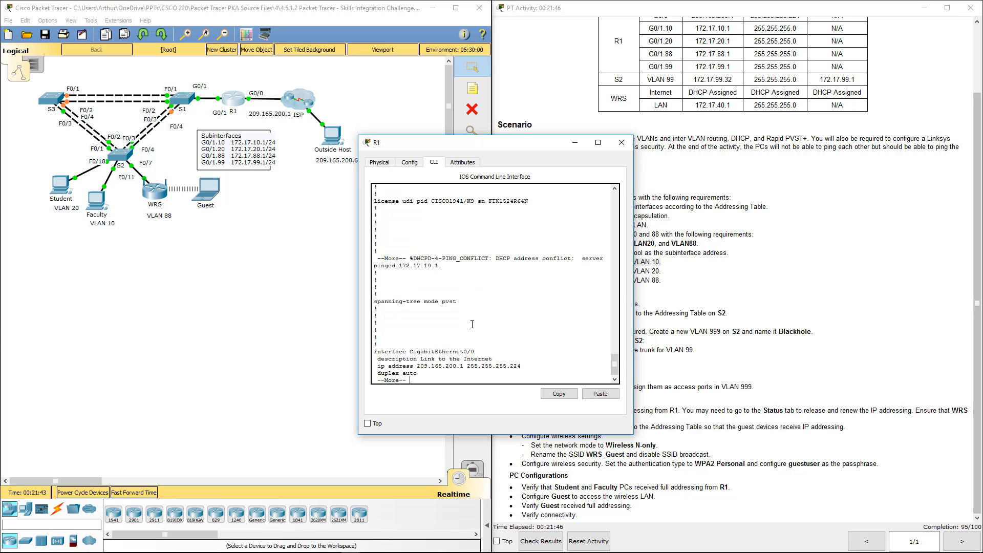
{"action": "key", "text": "Return"}
{"action": "key", "text": "Return"}
{"action": "key", "text": "Return"}
{"action": "key", "text": "Return"}
{"action": "key", "text": "Return"}
{"action": "key", "text": "Return"}
{"action": "key", "text": "Return"}
{"action": "key", "text": "Return"}
{"action": "key", "text": "Return"}
{"action": "key", "text": "Return"}
{"action": "key", "text": "Return"}
{"action": "key", "text": "Return"}
{"action": "key", "text": "Return"}
{"action": "key", "text": "Return"}
{"action": "key", "text": "Return"}
{"action": "key", "text": "Return"}
{"action": "key", "text": "Return"}
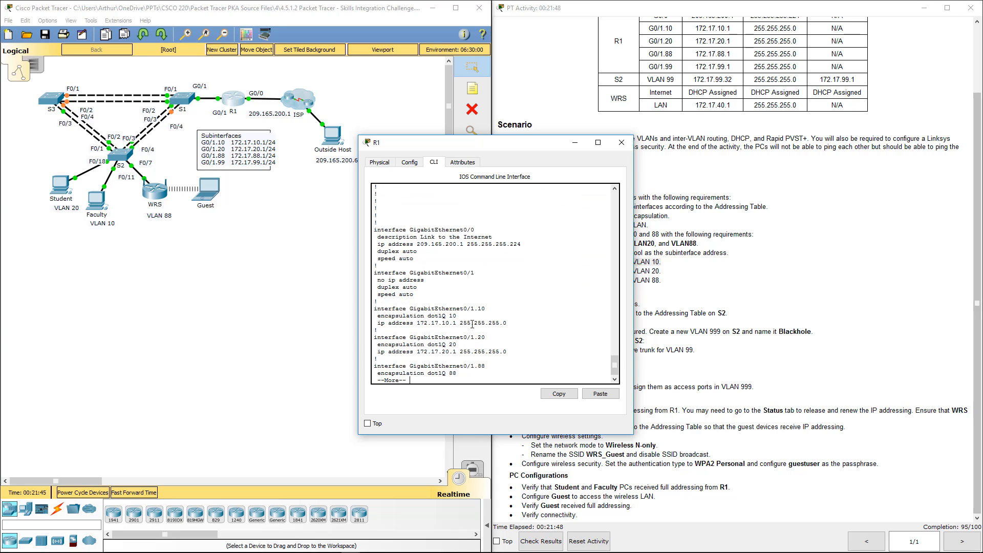
{"action": "key", "text": "Return"}
{"action": "key", "text": "Return"}
{"action": "key", "text": "Return"}
{"action": "key", "text": "Return"}
{"action": "key", "text": "Return"}
{"action": "key", "text": "Return"}
{"action": "key", "text": "Return"}
{"action": "key", "text": "Return"}
{"action": "key", "text": "Return"}
{"action": "key", "text": "Return"}
{"action": "key", "text": "Return"}
{"action": "key", "text": "Return"}
{"action": "key", "text": "Return"}
{"action": "key", "text": "Return"}
{"action": "key", "text": "Return"}
{"action": "key", "text": "Return"}
{"action": "key", "text": "Return"}
{"action": "key", "text": "Return"}
{"action": "key", "text": "Return"}
{"action": "key", "text": "Return"}
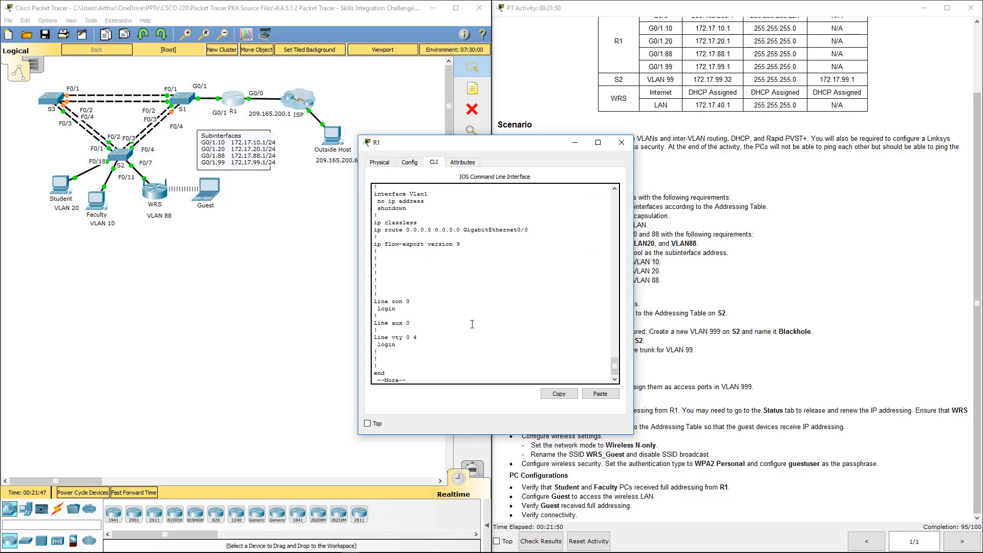
{"action": "key", "text": "Return"}
{"action": "key", "text": "Return"}
{"action": "key", "text": "Return"}
{"action": "key", "text": "Return"}
{"action": "key", "text": "Return"}
{"action": "key", "text": "Return"}
{"action": "key", "text": "Return"}
{"action": "key", "text": "Return"}
{"action": "key", "text": "Return"}
{"action": "key", "text": "Return"}
{"action": "key", "text": "Return"}
{"action": "key", "text": "Return"}
{"action": "key", "text": "Return"}
{"action": "key", "text": "Return"}
{"action": "key", "text": "Return"}
{"action": "key", "text": "Return"}
{"action": "key", "text": "Return"}
{"action": "key", "text": "Return"}
{"action": "key", "text": "Return"}
{"action": "key", "text": "Return"}
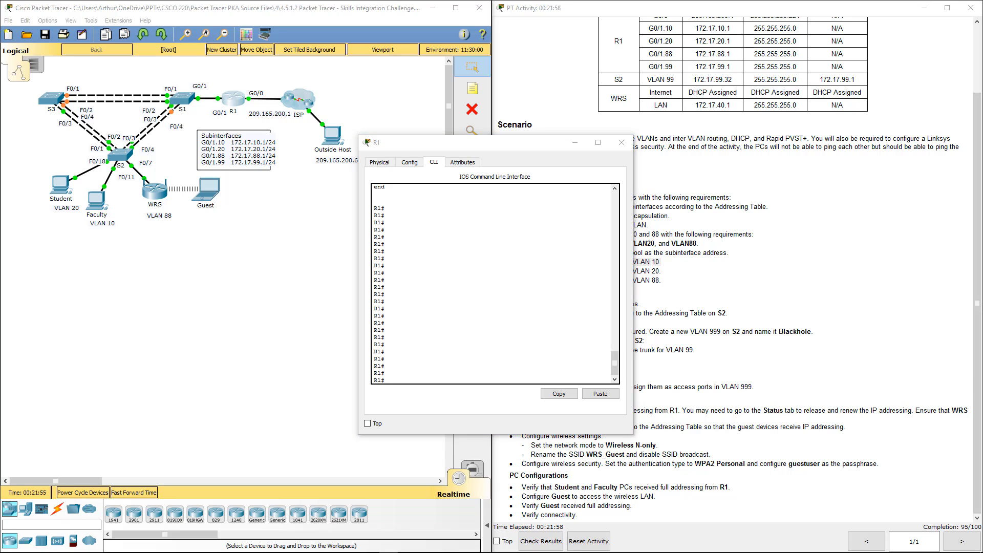
Switch to Notepad, clear its old configuration text, and move the R1 window alongside it
{"action": "key", "text": "alt+Tab"}
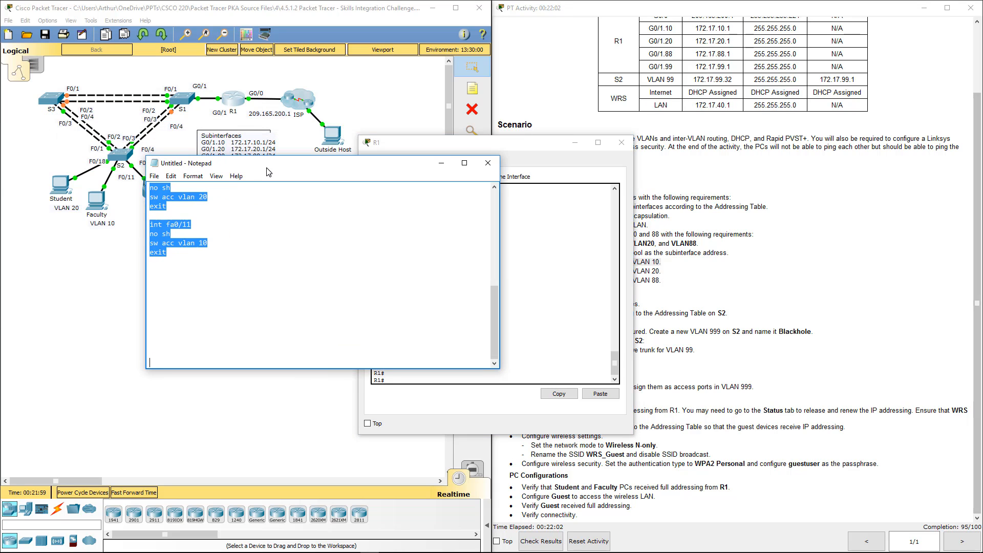
{"action": "key", "text": "Delete"}
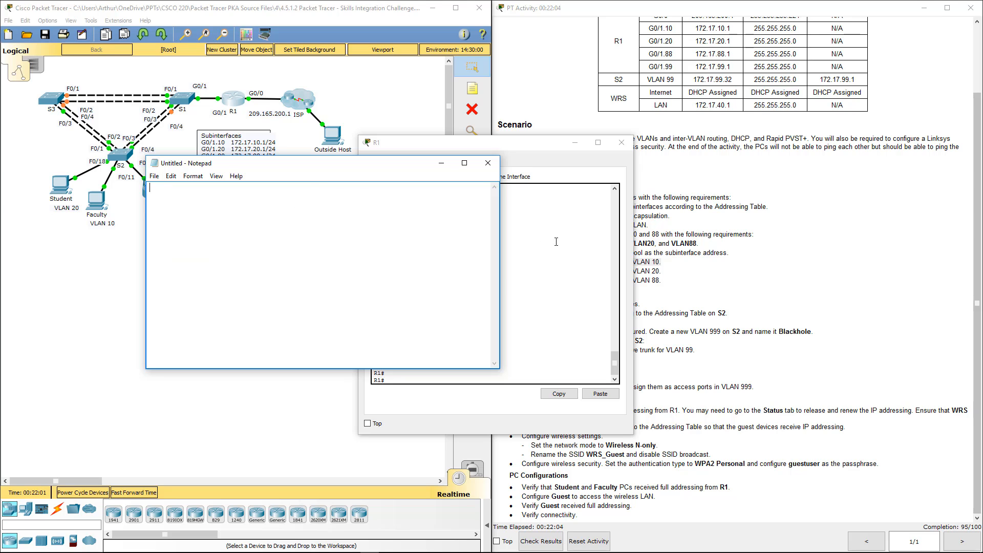
{"action": "left_click", "coordinate": [555, 245]}
{"action": "left_click_drag", "start_coordinate": [540, 146], "coordinate": [646, 144]}
Try to copy the three DHCP excluded-address lines from R1's configuration output into Notepad
{"action": "scroll", "coordinate": [587, 264], "scroll_direction": "up", "scroll_amount": 20}
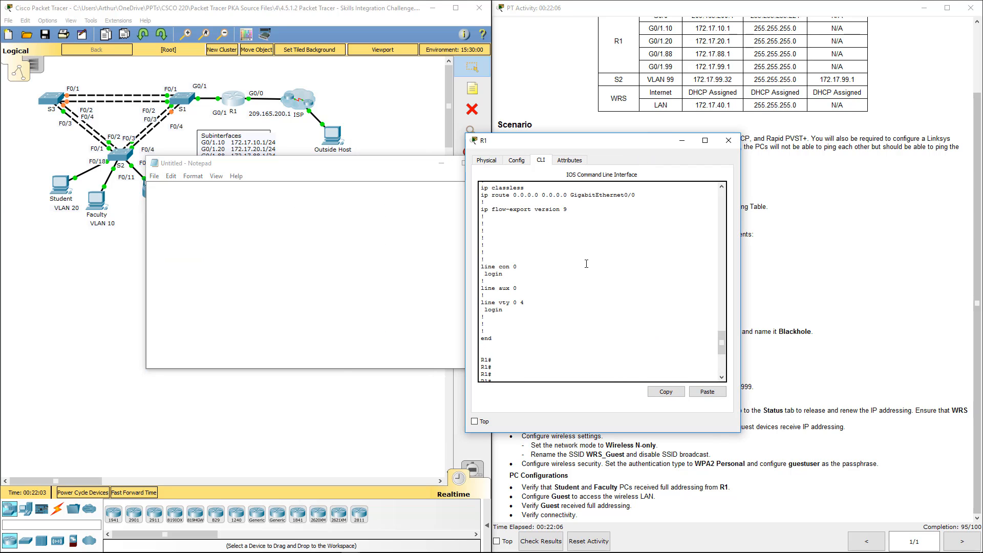
{"action": "scroll", "coordinate": [586, 264], "scroll_direction": "up", "scroll_amount": 6}
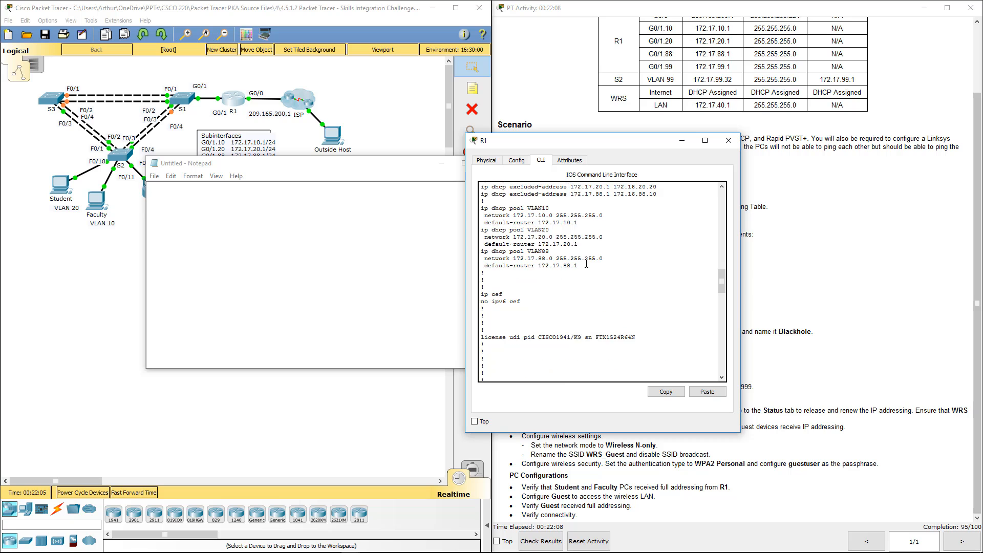
{"action": "left_click_drag", "start_coordinate": [664, 253], "coordinate": [474, 240]}
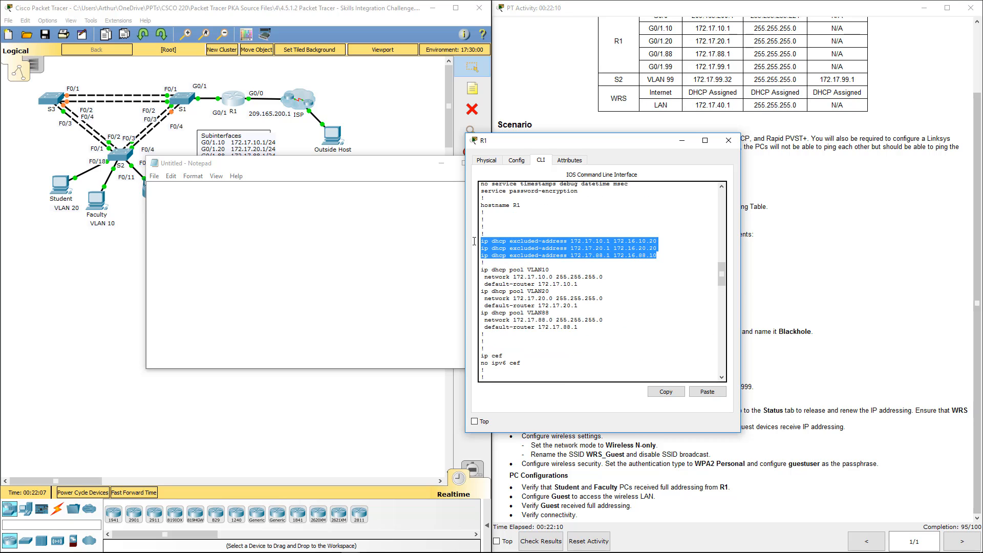
{"action": "key", "text": "ctrl+c"}
{"action": "left_click", "coordinate": [182, 261]}
{"action": "key", "text": "ctrl+v"}
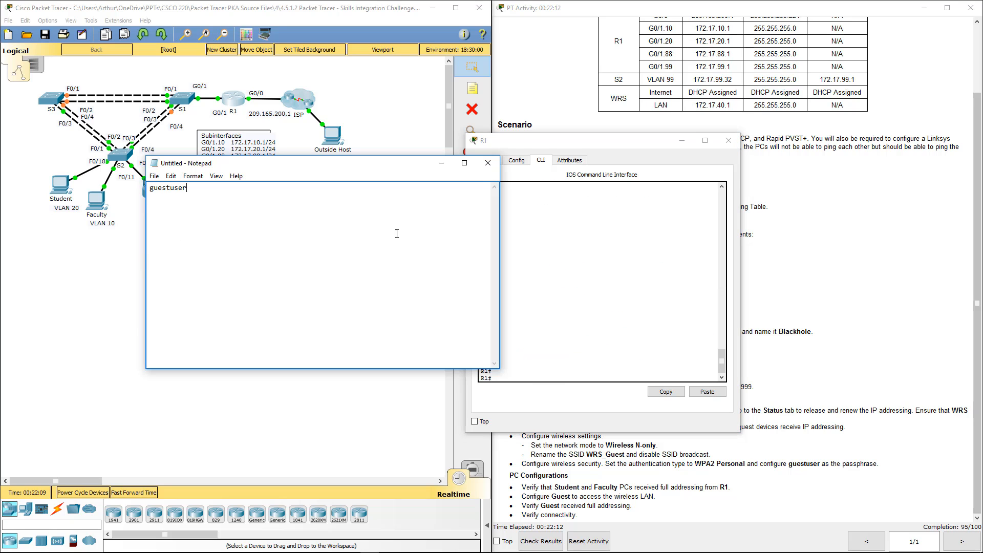
Copy the three "ip dhcp excluded-address" lines from R1's output and replace all the Notepad text with them
{"action": "left_click", "coordinate": [672, 275]}
{"action": "left_click_drag", "start_coordinate": [722, 361], "coordinate": [721, 276]}
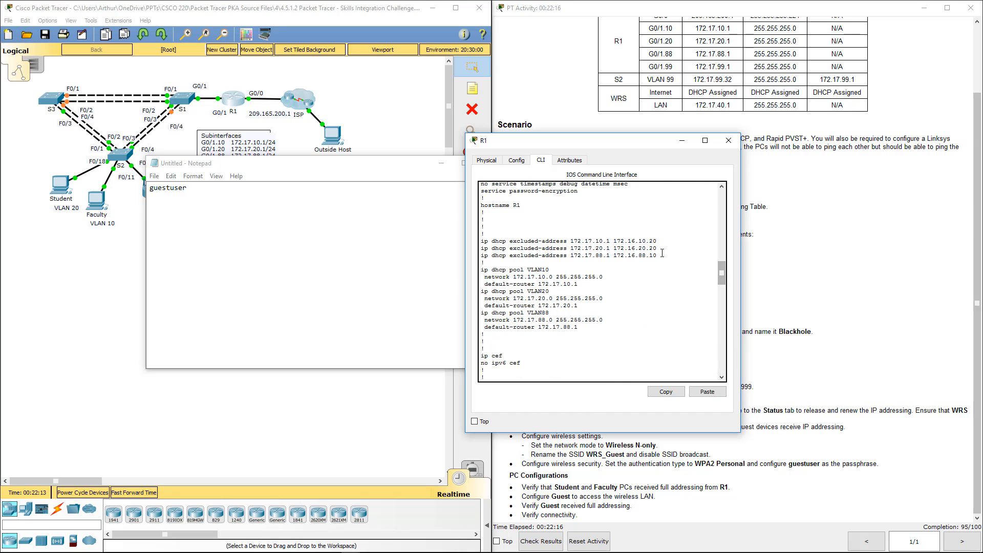
{"action": "left_click_drag", "start_coordinate": [659, 256], "coordinate": [481, 241]}
{"action": "left_click", "coordinate": [666, 392]}
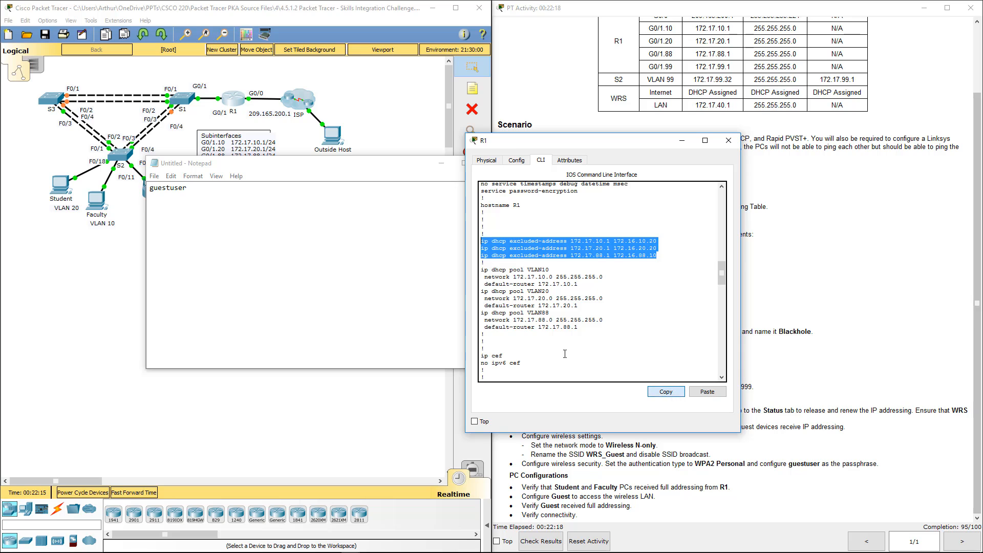
{"action": "left_click", "coordinate": [269, 286]}
{"action": "key", "text": "ctrl+a"}
{"action": "key", "text": "ctrl+v"}
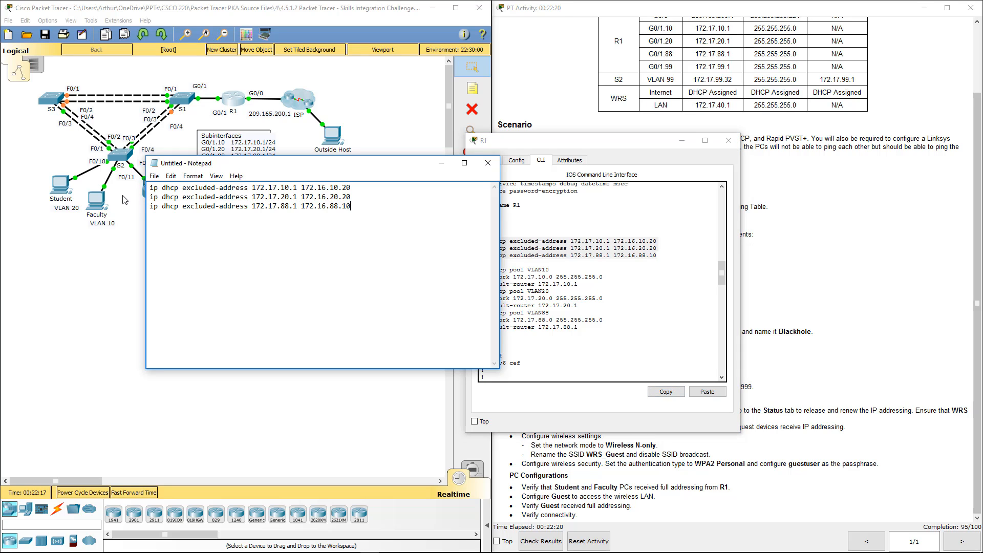
Prefix each of the three "ip dhcp excluded-address" lines in Notepad with "no" and copy all of them
{"action": "type", "text": "no"}
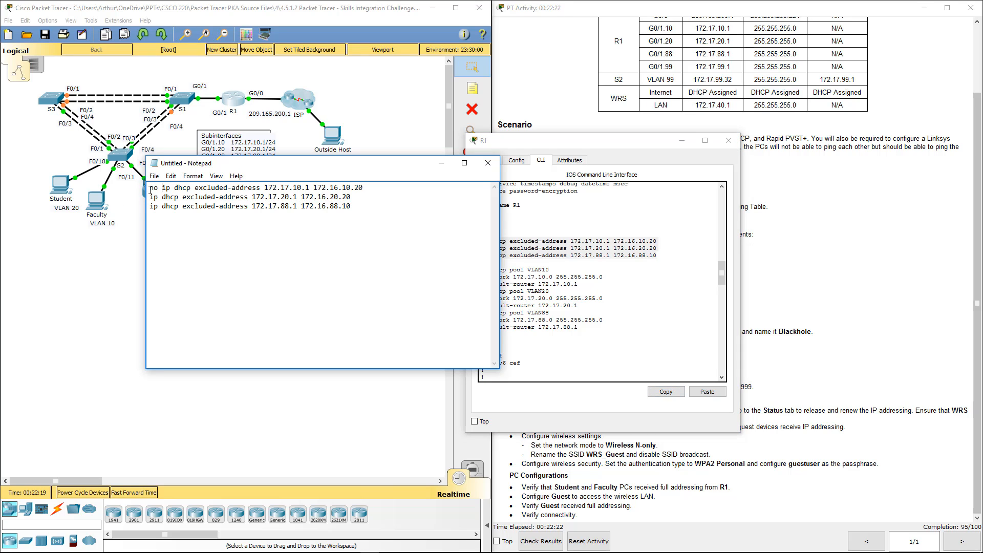
{"action": "left_click", "coordinate": [150, 200]}
{"action": "type", "text": "no"}
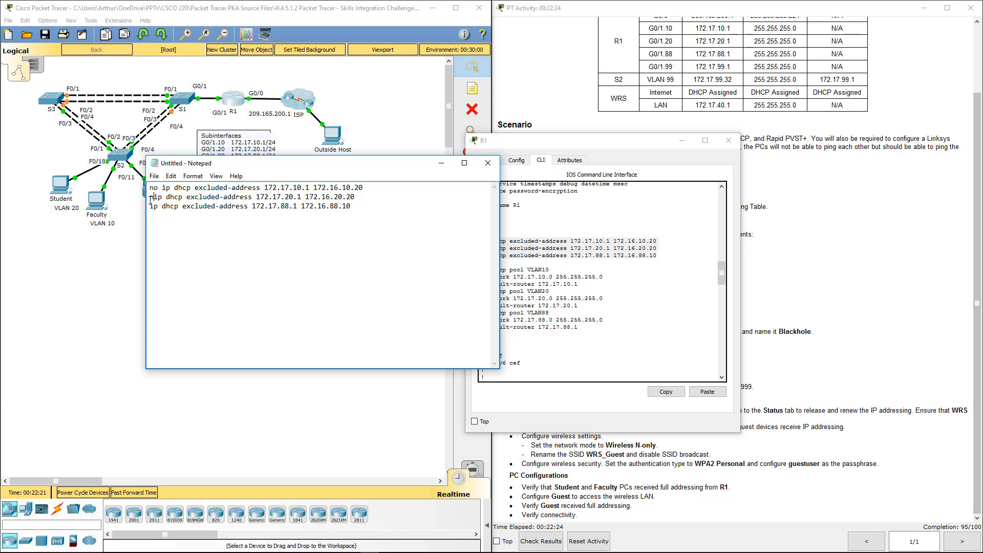
{"action": "double_click", "coordinate": [152, 198]}
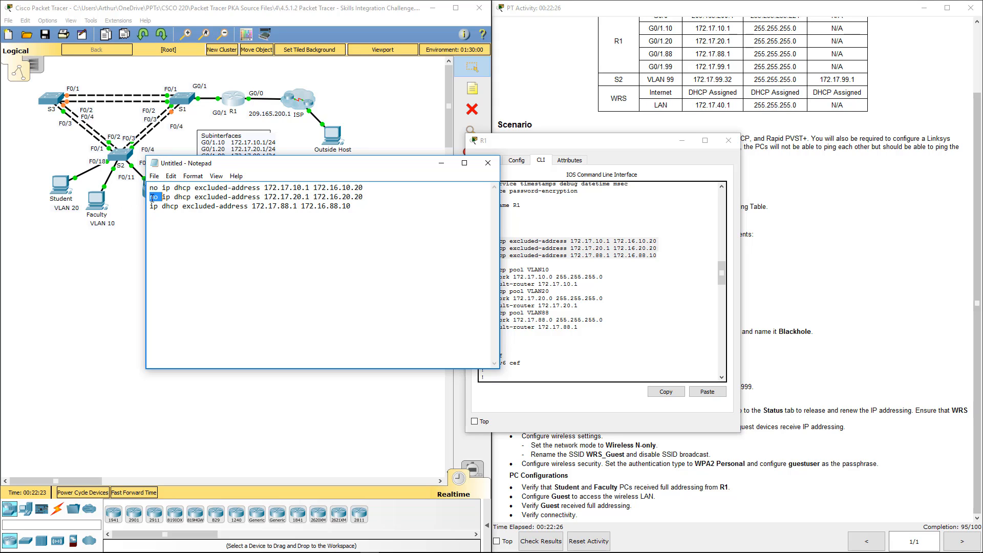
{"action": "key", "text": "ctrl+c"}
{"action": "left_click", "coordinate": [150, 206]}
{"action": "key", "text": "ctrl+v"}
{"action": "key", "text": "ctrl+a"}
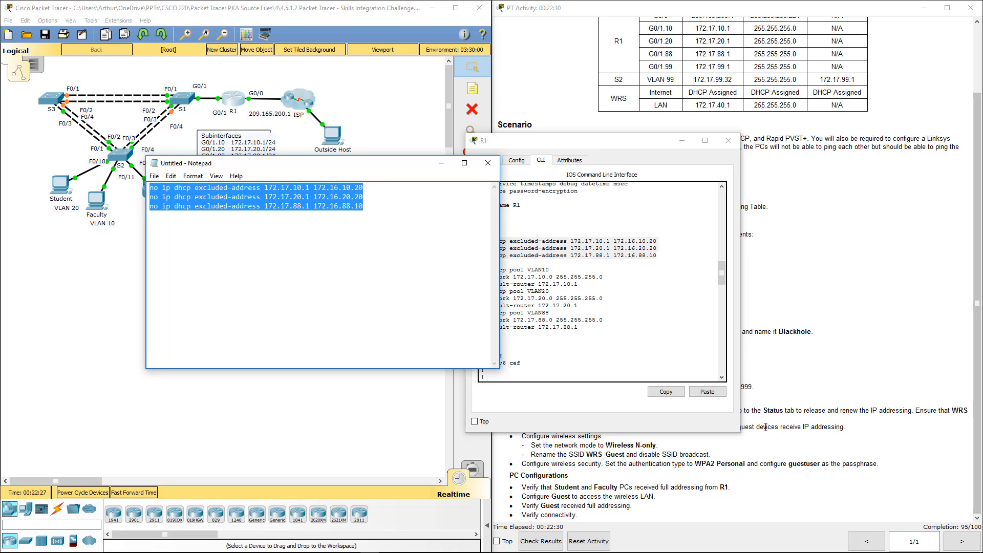
Enter R1's global configuration mode and run the copied "no ip dhcp excluded-address" lines to remove the three exclusion ranges
{"action": "left_click", "coordinate": [592, 396]}
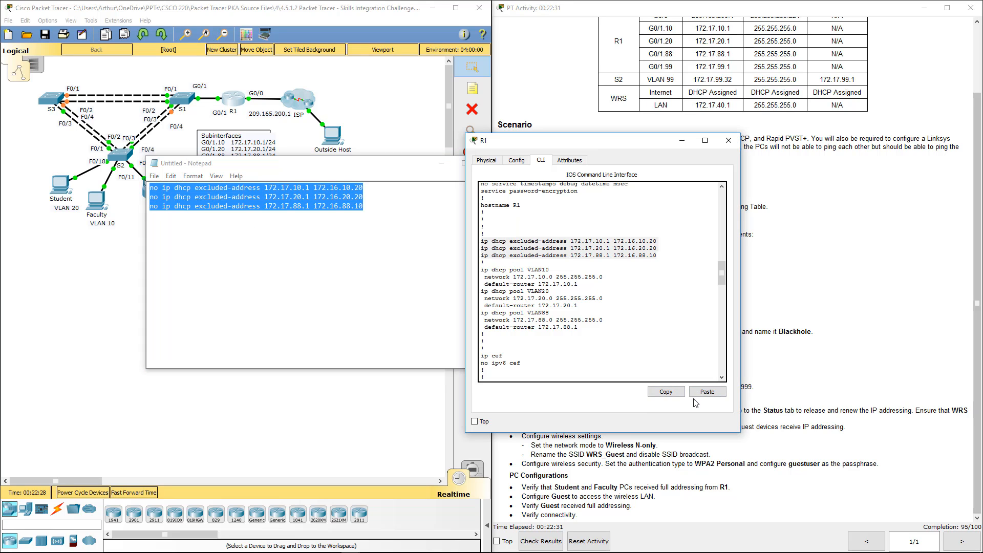
{"action": "left_click", "coordinate": [642, 340]}
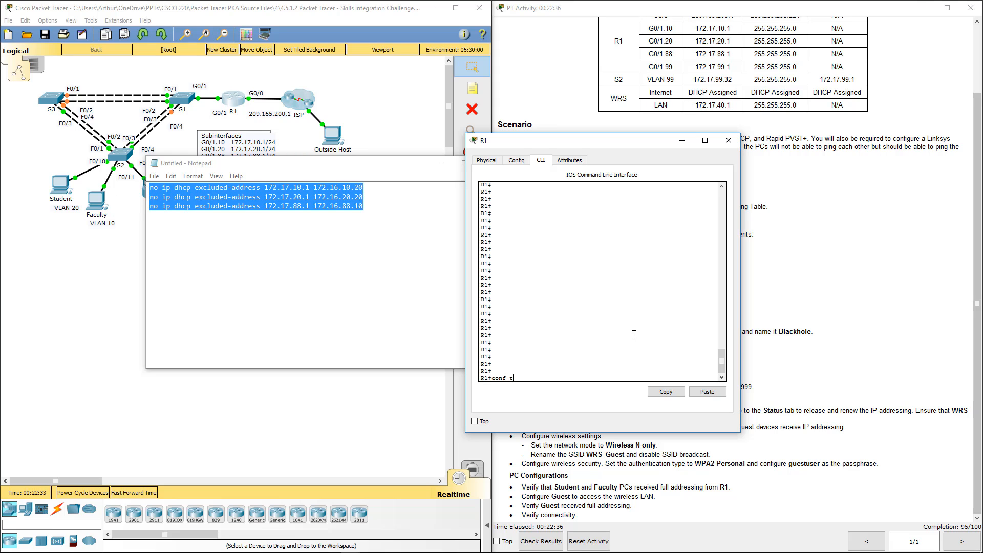
{"action": "key", "text": "Return"}
{"action": "left_click", "coordinate": [698, 391]}
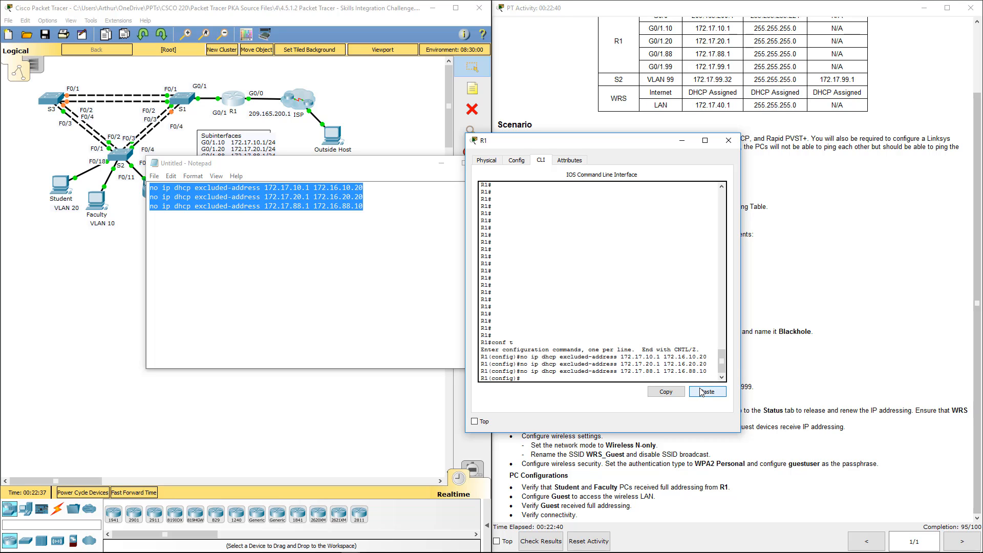
Remove the "no" prefix from all three exclusion lines in Notepad and copy the resulting text
{"action": "left_click_drag", "start_coordinate": [179, 206], "coordinate": [175, 206]}
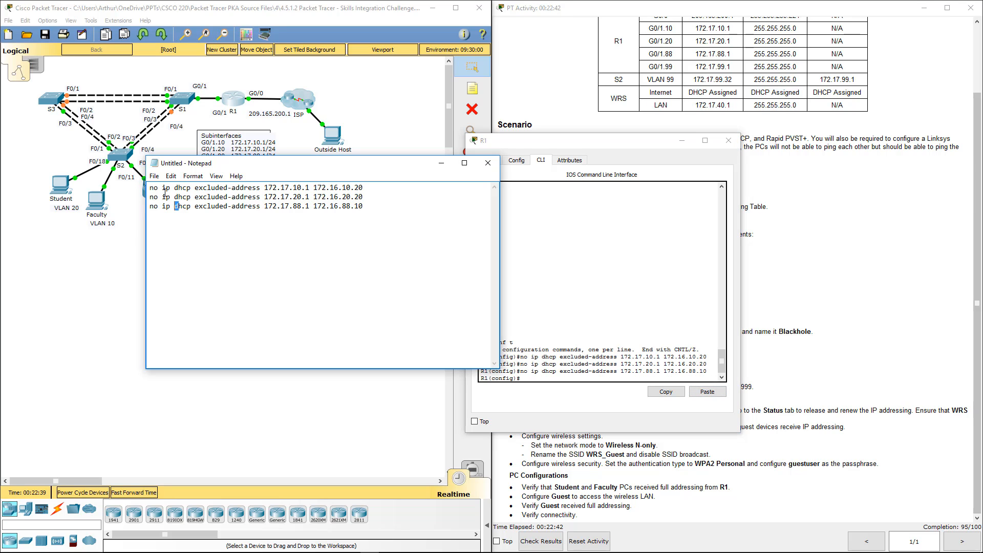
{"action": "double_click", "coordinate": [153, 188]}
{"action": "key", "text": "Delete"}
{"action": "double_click", "coordinate": [155, 197]}
{"action": "key", "text": "Delete"}
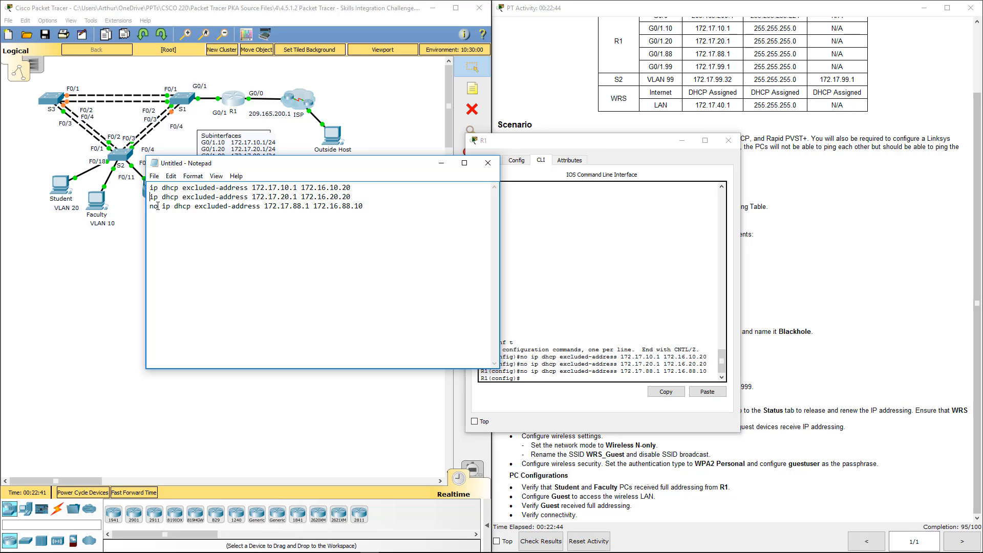
{"action": "double_click", "coordinate": [157, 206]}
{"action": "key", "text": "Delete"}
{"action": "key", "text": "ctrl+a"}
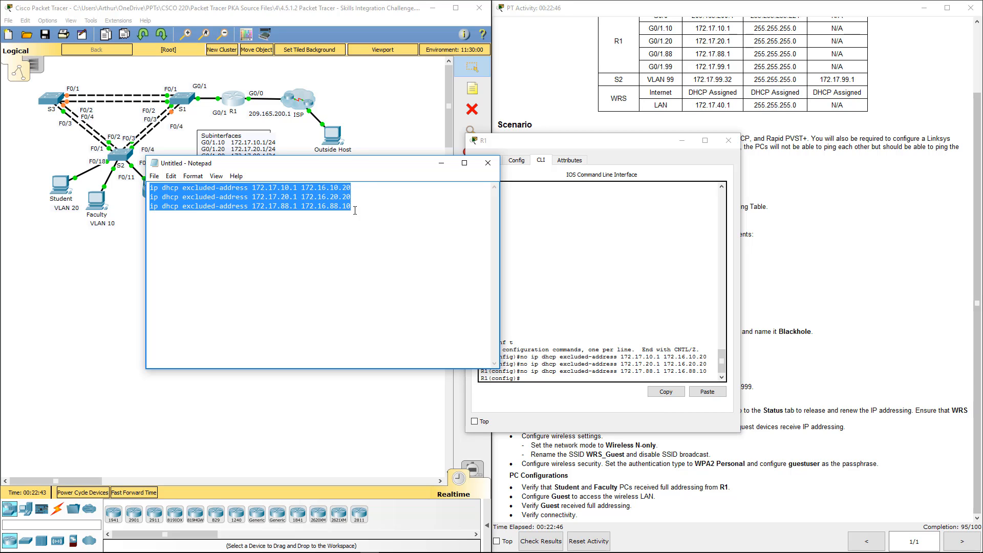
Run the copied "ip dhcp excluded-address" lines in R1's global configuration, and minimize Notepad and the R1 window
{"action": "left_click", "coordinate": [638, 362]}
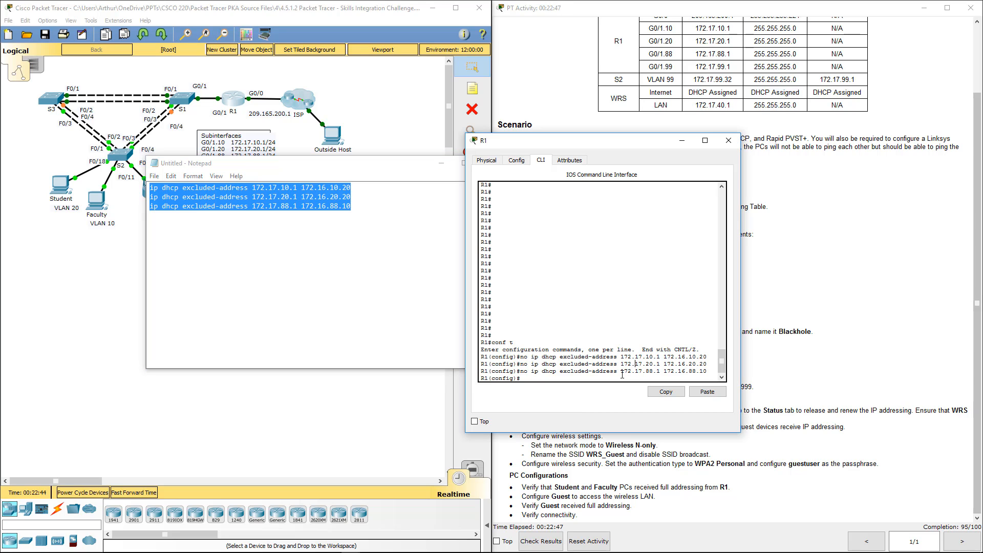
{"action": "left_click", "coordinate": [706, 392]}
{"action": "key", "text": "Return"}
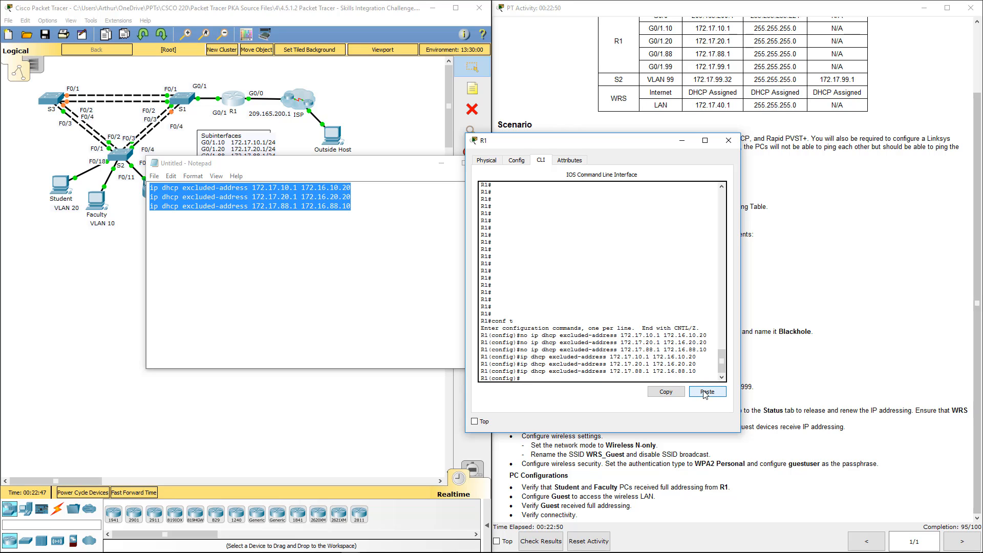
{"action": "left_click", "coordinate": [441, 163]}
{"action": "left_click", "coordinate": [681, 140]}
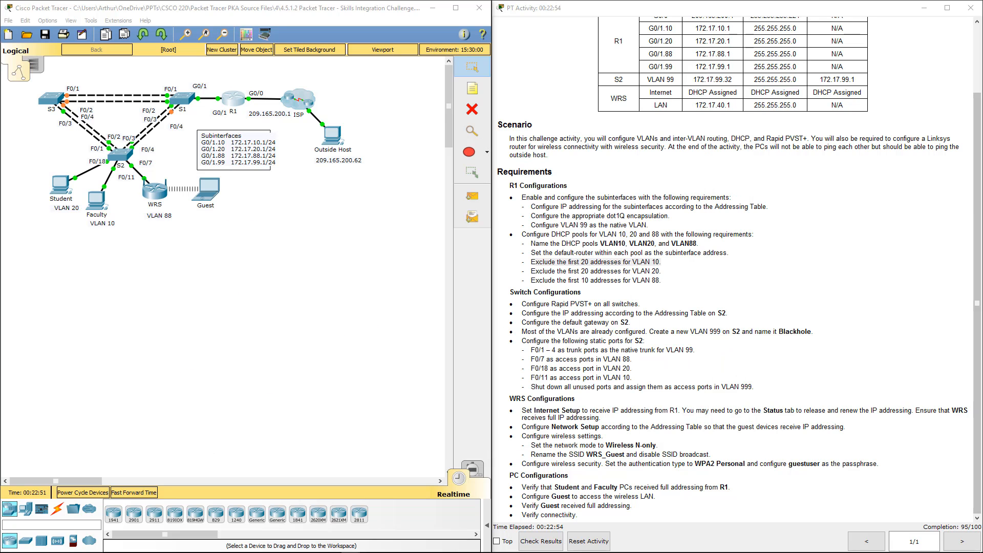
Switch the Faculty PC's IP configuration to static and back to DHCP to renew its address, and close its window
{"action": "left_click", "coordinate": [104, 208]}
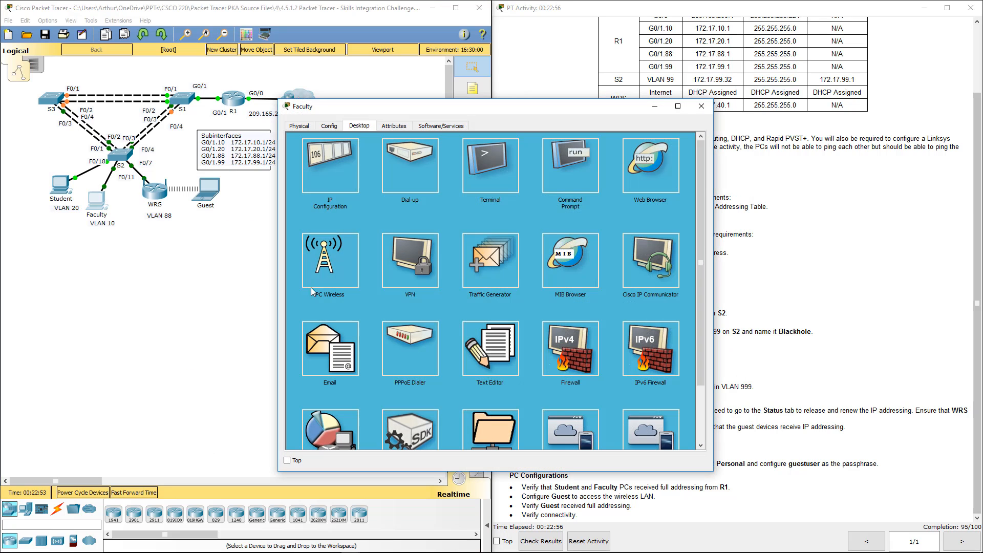
{"action": "left_click", "coordinate": [342, 176]}
{"action": "left_click", "coordinate": [434, 170]}
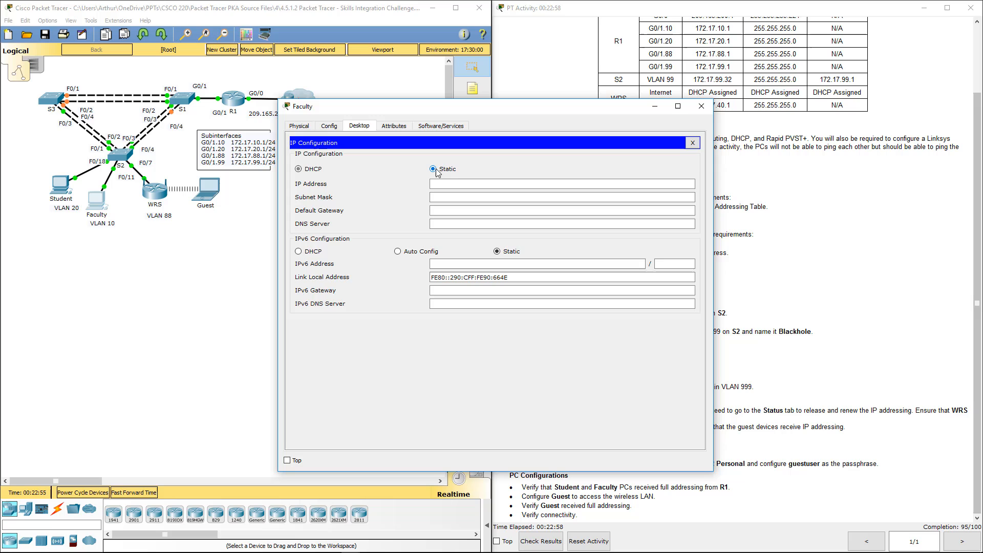
{"action": "left_click", "coordinate": [308, 173]}
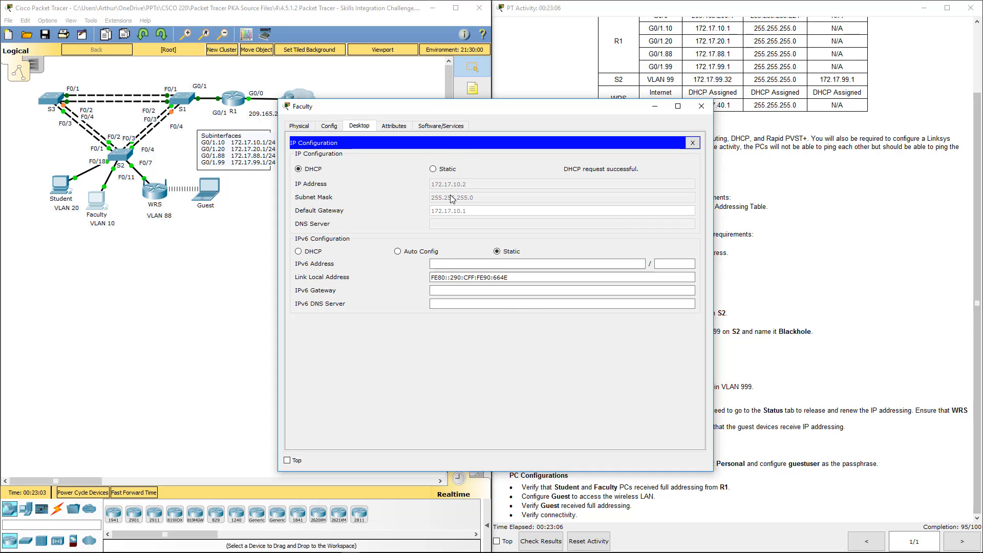
{"action": "left_click", "coordinate": [696, 111]}
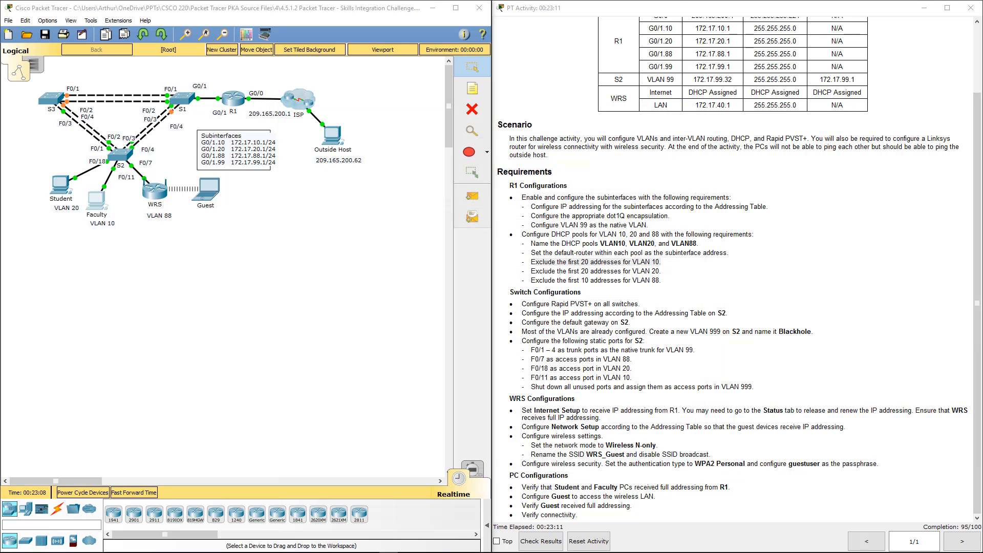
Reopen R1's command line and copy the three "no ip dhcp excluded-address" lines from its output
{"action": "scroll", "coordinate": [732, 256], "scroll_direction": "up", "scroll_amount": 3}
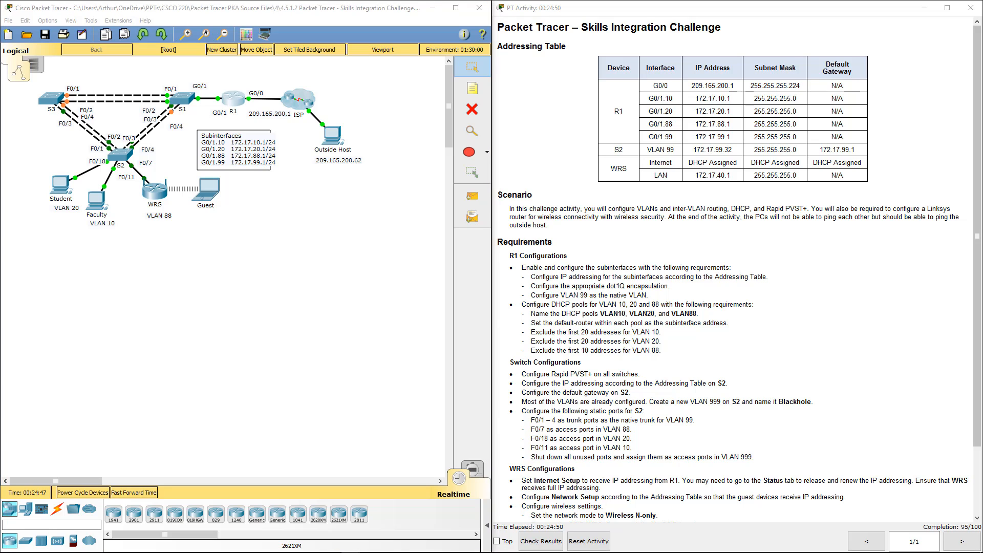
{"action": "left_click_drag", "start_coordinate": [0, 146], "coordinate": [488, 129]}
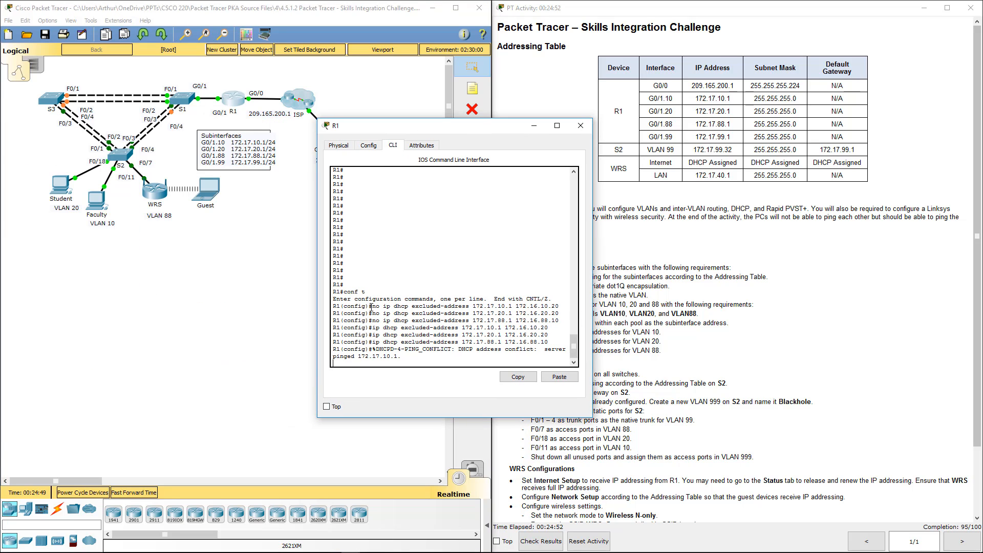
{"action": "left_click_drag", "start_coordinate": [372, 306], "coordinate": [562, 320]}
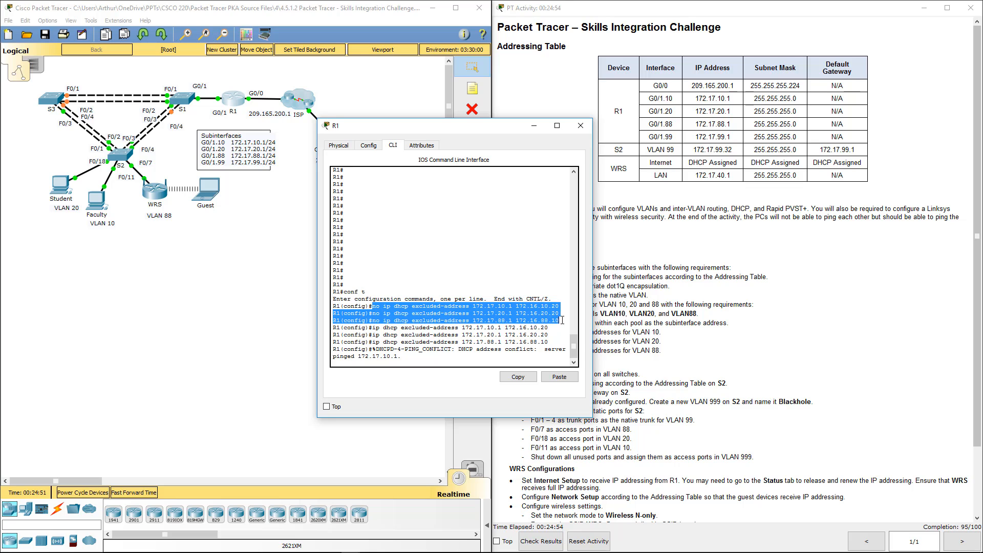
{"action": "key", "text": "ctrl+c"}
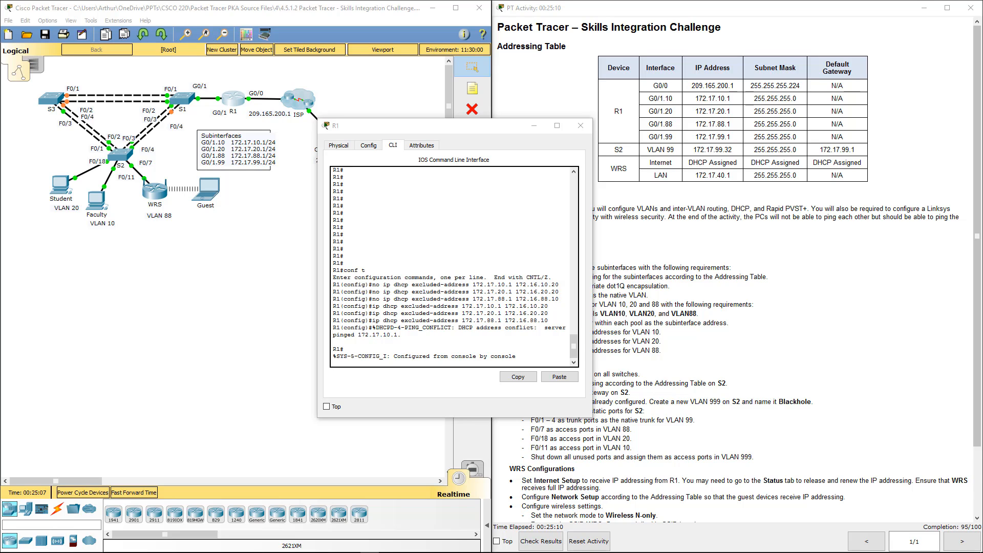
Enter R1's global configuration mode with "conf t" and run the copied lines to remove the three incorrect 172.16 exclusion ranges
{"action": "left_click", "coordinate": [434, 349]}
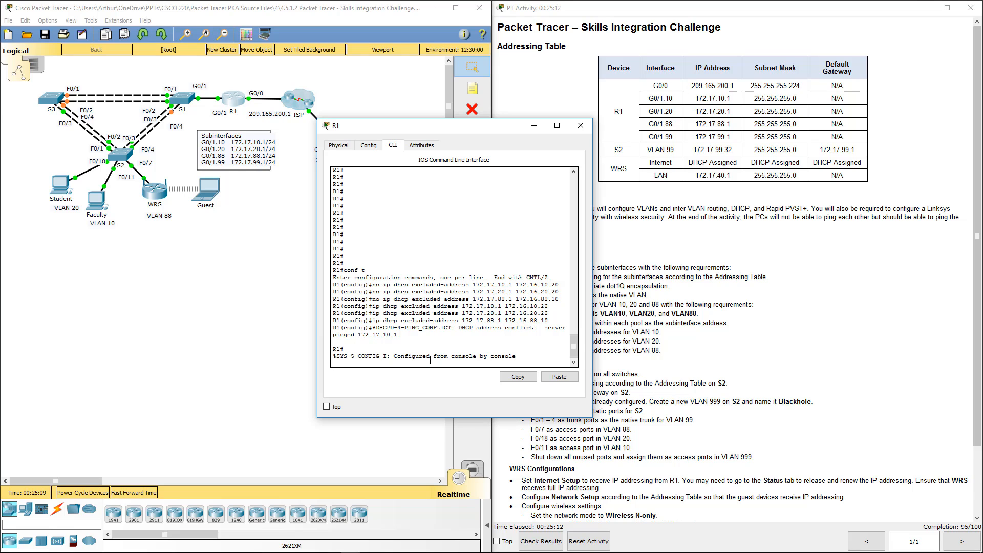
{"action": "key", "text": "Return"}
{"action": "key", "text": "Return"}
{"action": "key", "text": "Return"}
{"action": "key", "text": "Return"}
{"action": "type", "text": "conf t"}
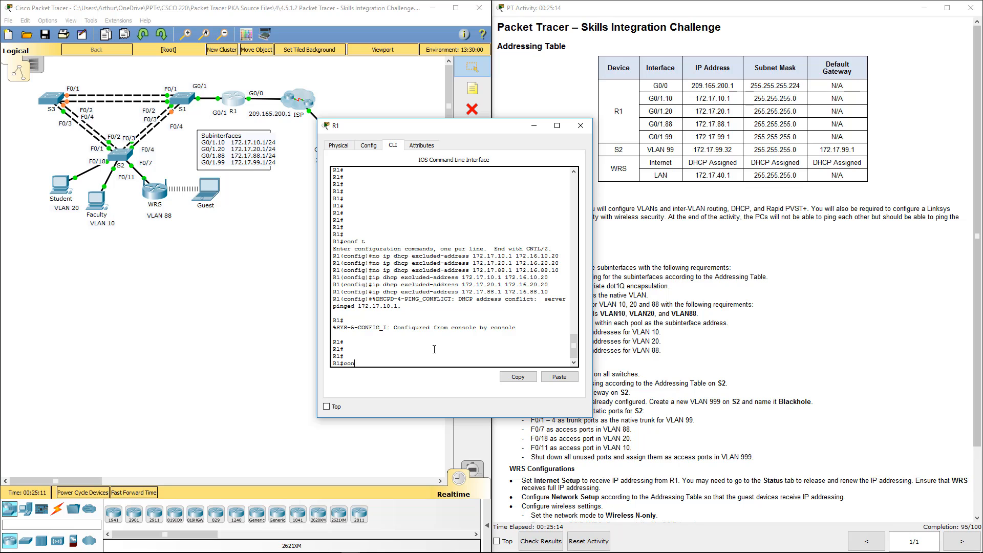
{"action": "key", "text": "Return"}
{"action": "key", "text": "Return"}
{"action": "key", "text": "Return"}
{"action": "key", "text": "Return"}
{"action": "key", "text": "Return"}
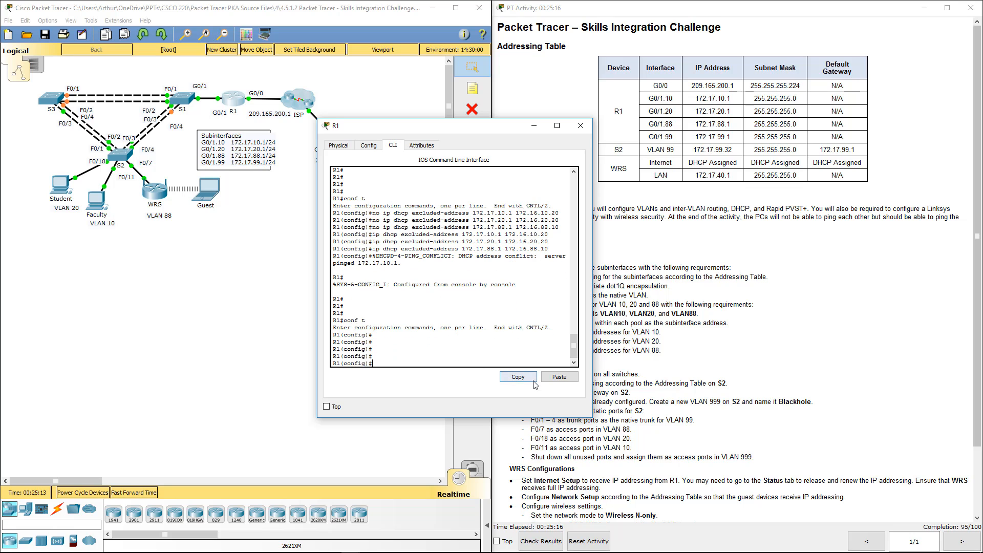
{"action": "left_click", "coordinate": [560, 377]}
{"action": "key", "text": "Return"}
{"action": "key", "text": "Return"}
{"action": "key", "text": "Return"}
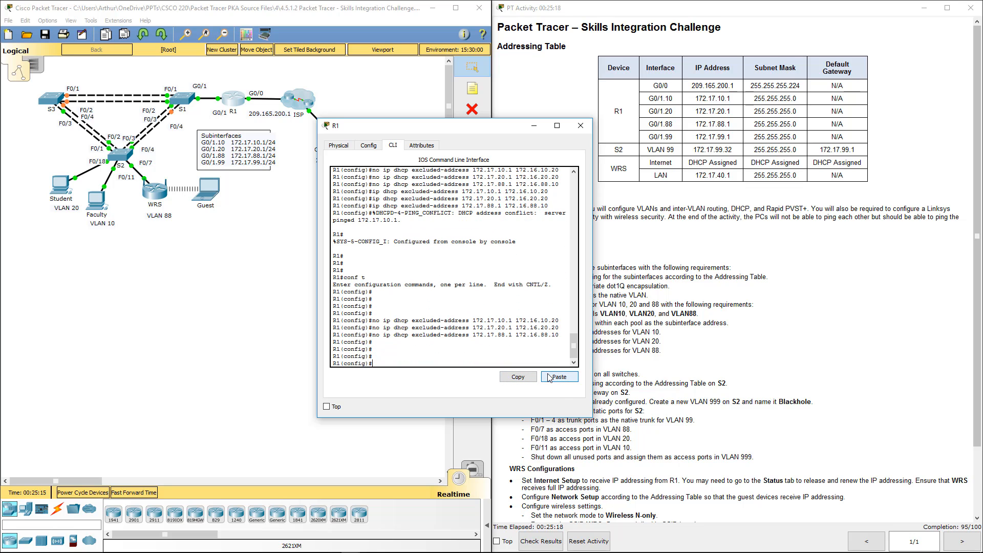
Exclude the first 20 VLAN 10 addresses on R1 with "ip dhcp excluded-address 172.17.10.1 172.17.10.20"
{"action": "type", "text": "ip dh"}
{"action": "key", "text": "Tab"}
{"action": "type", "text": "e"}
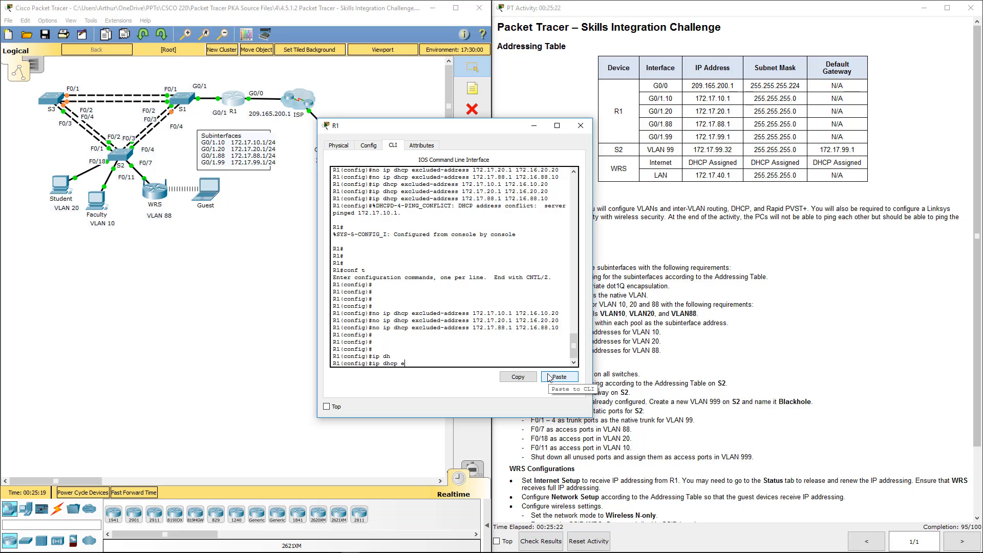
{"action": "type", "text": "x"}
{"action": "key", "text": "Tab"}
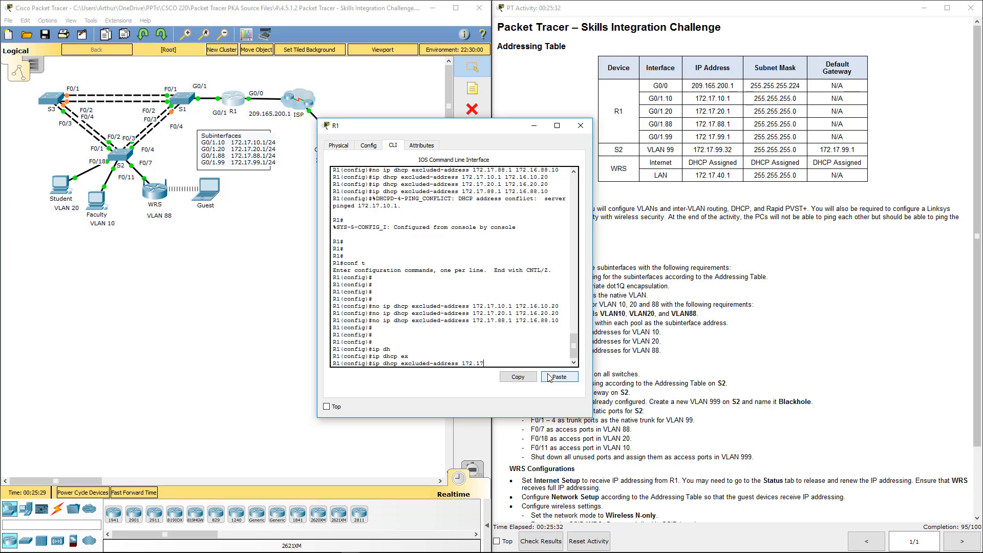
{"action": "type", "text": ".10.1 "}
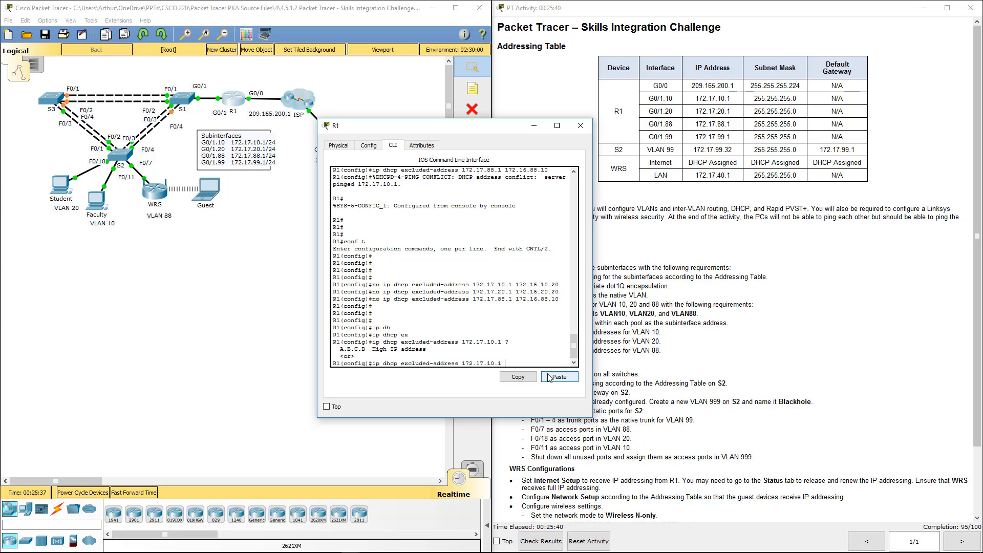
{"action": "type", "text": "?172.17.10.20"}
{"action": "key", "text": "Return"}
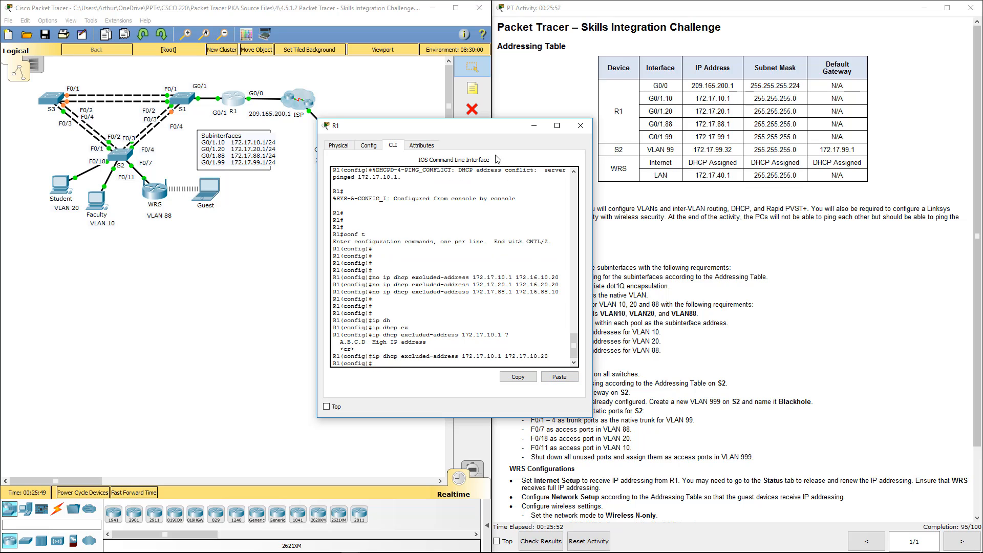
Move the R1 window aside and renew the Faculty PC's address by switching it to static and back to DHCP
{"action": "left_click_drag", "start_coordinate": [477, 132], "coordinate": [726, 126]}
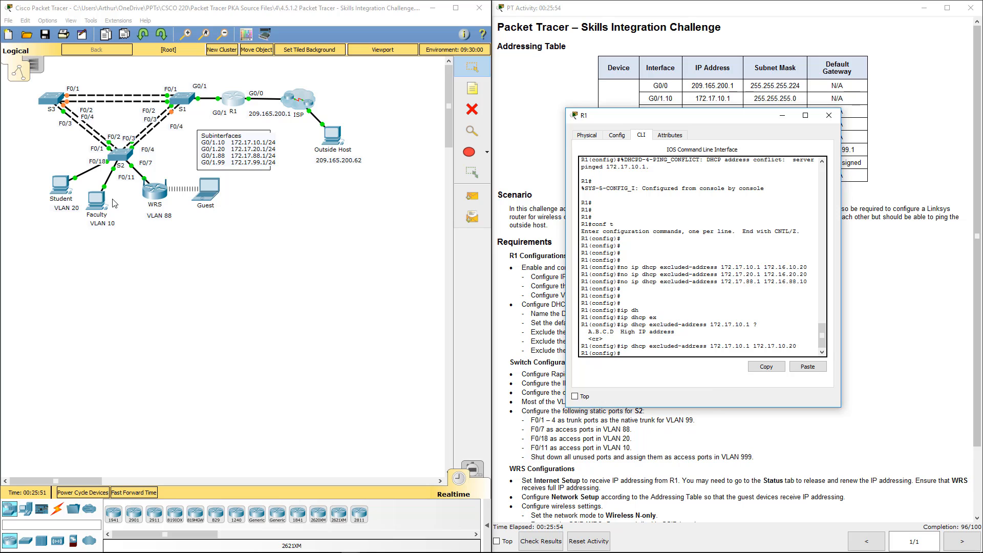
{"action": "left_click", "coordinate": [94, 202]}
{"action": "left_click", "coordinate": [327, 170]}
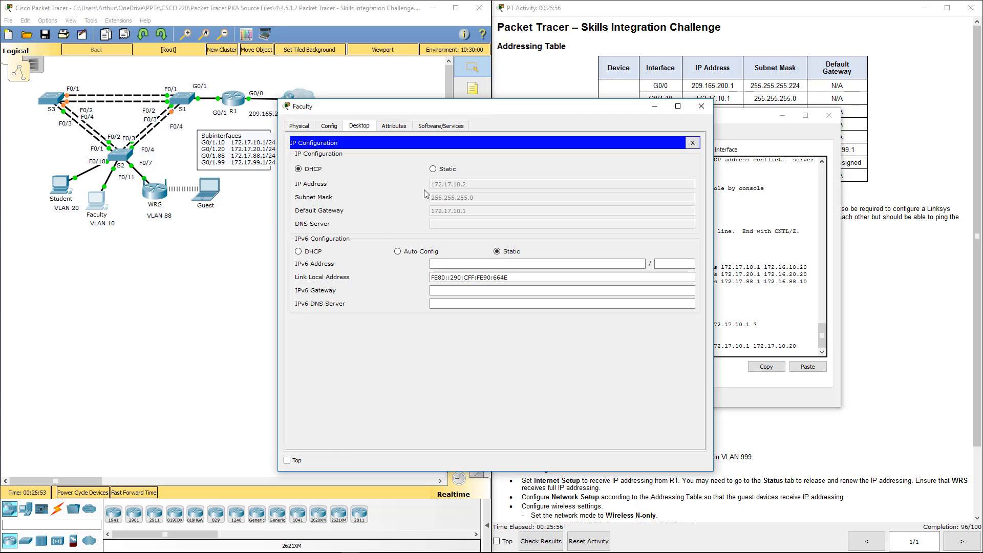
{"action": "left_click", "coordinate": [434, 170]}
{"action": "left_click", "coordinate": [300, 169]}
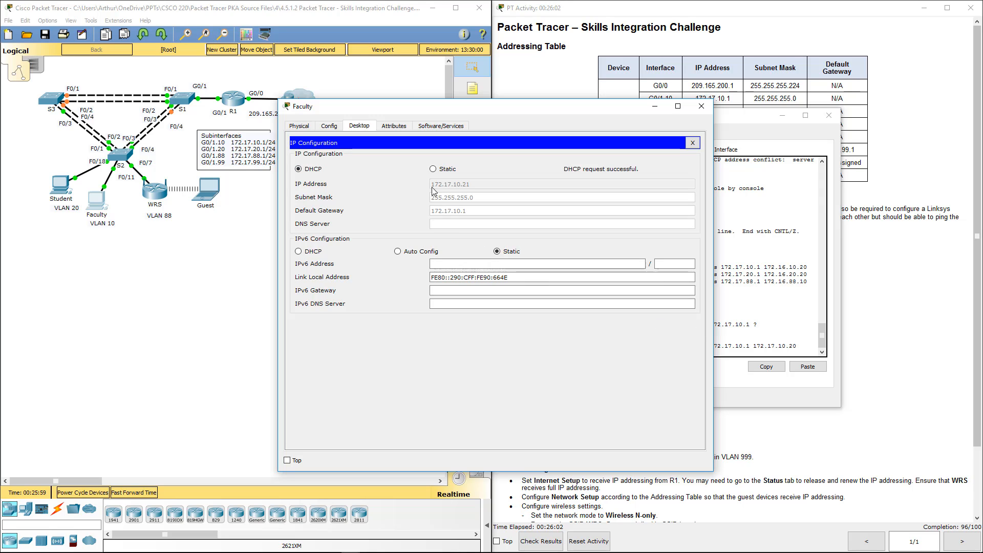
{"action": "left_click", "coordinate": [702, 106]}
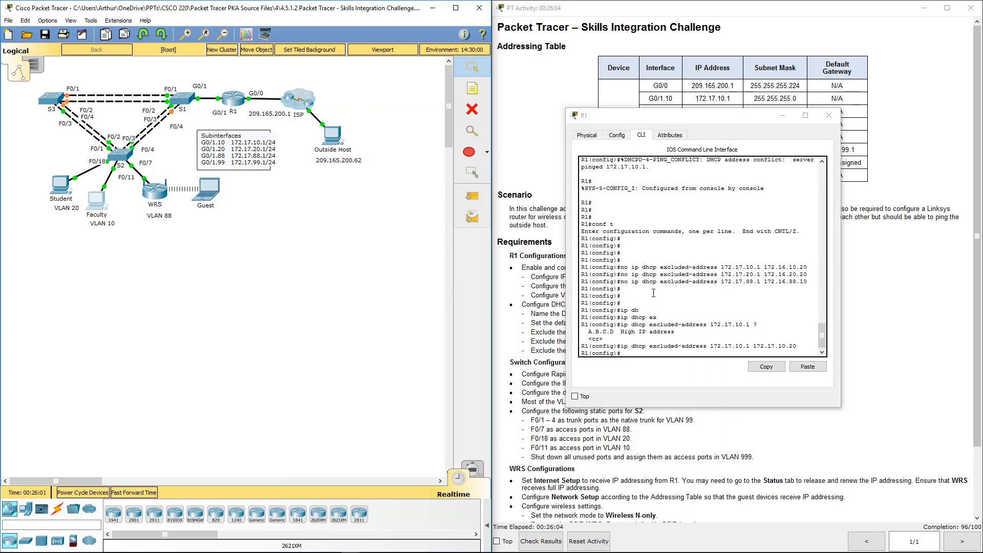
Exclude the first 20 VLAN 20 addresses on R1 with "ip dhcp excluded-address 172.17.20.1 172.17.20.20"
{"action": "left_click", "coordinate": [628, 351]}
{"action": "type", "text": "i"}
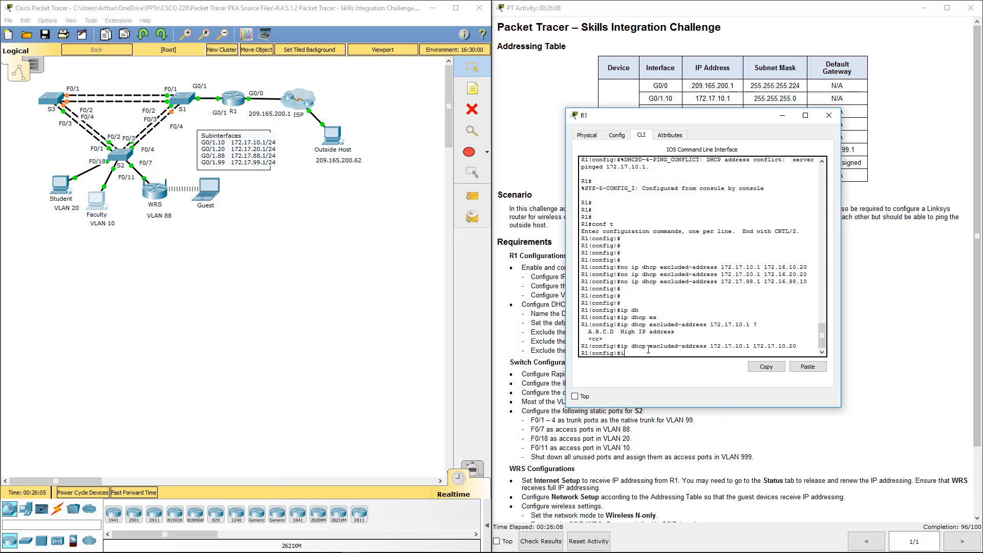
{"action": "type", "text": "p dh"}
{"action": "key", "text": "Tab"}
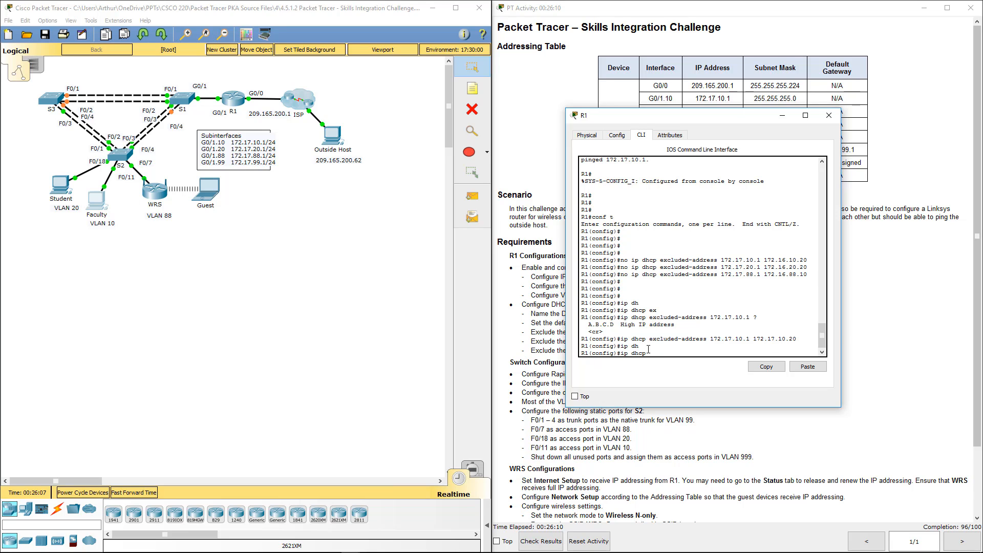
{"action": "type", "text": "ex"}
{"action": "key", "text": "Tab"}
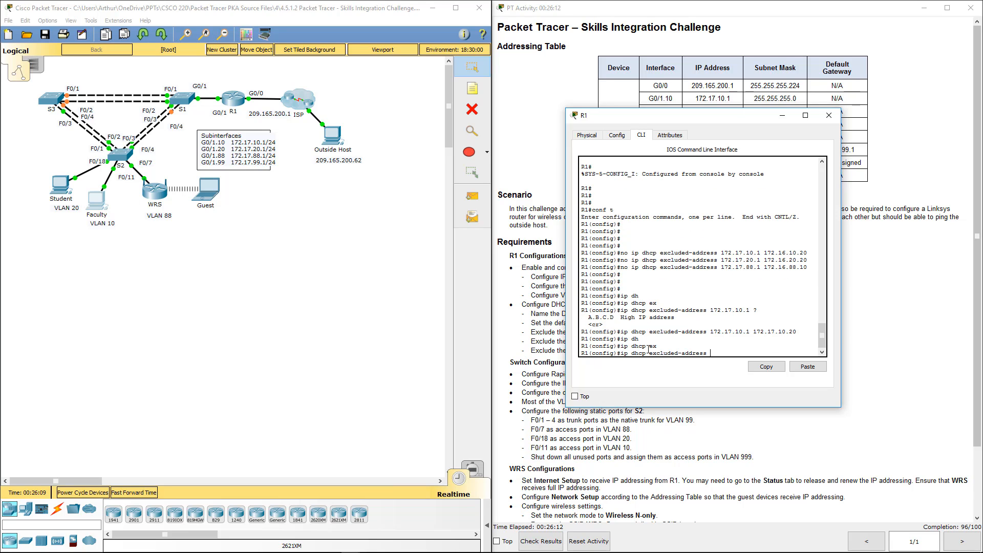
{"action": "type", "text": "172.17.20.1 172.17.20.20"}
{"action": "key", "text": "Return"}
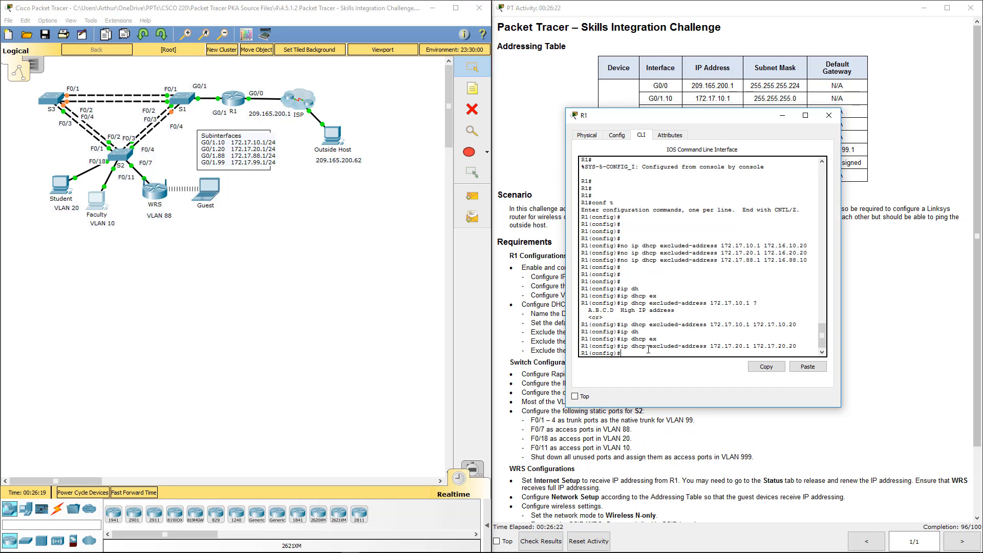
Exclude the first 10 VLAN 88 addresses with "ip dhcp excluded-address 172.17.88.1 172.17.88.10" and close the R1 window
{"action": "type", "text": "ip dhc"}
{"action": "key", "text": "Tab"}
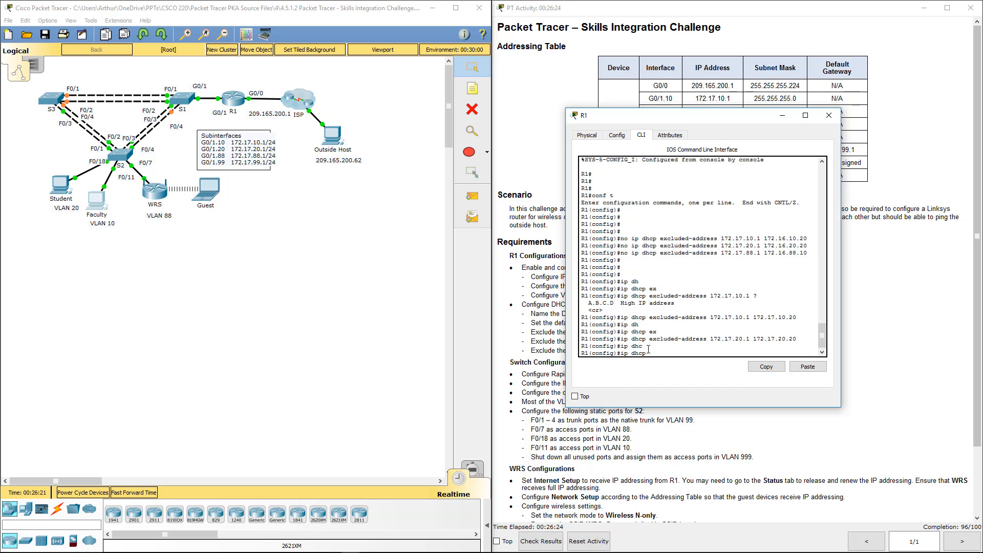
{"action": "type", "text": "ex"}
{"action": "key", "text": "Tab"}
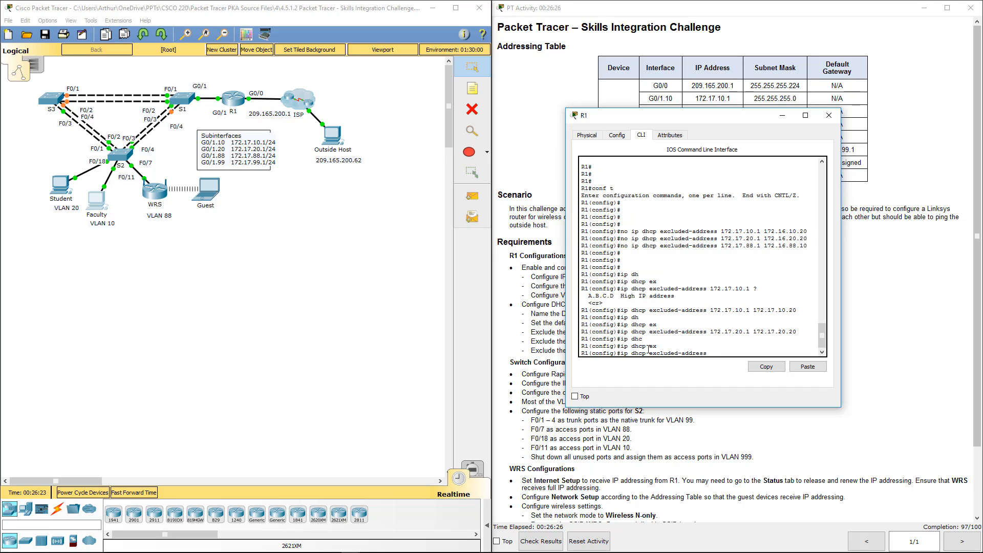
{"action": "type", "text": "172.17.88.1 172.17.88.10"}
{"action": "key", "text": "Return"}
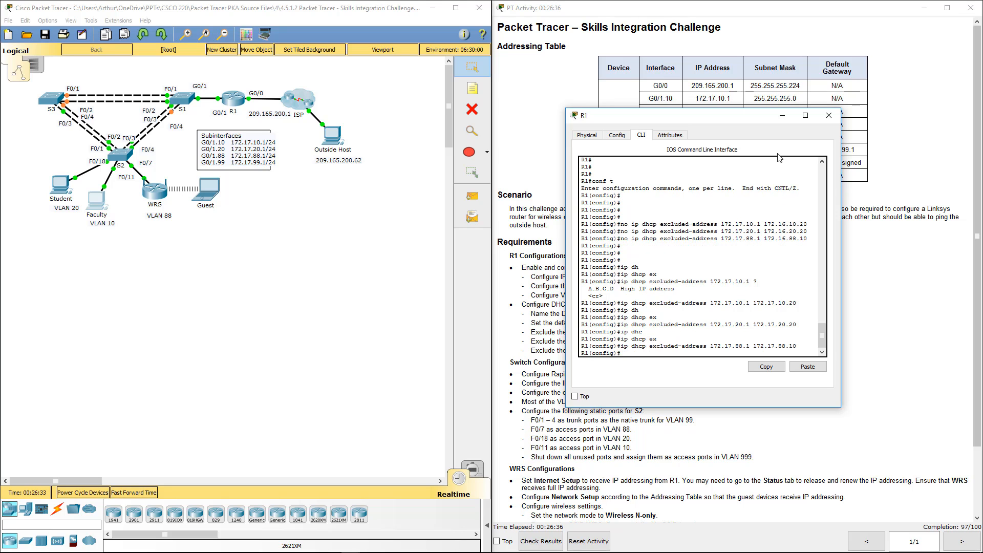
{"action": "left_click", "coordinate": [829, 116]}
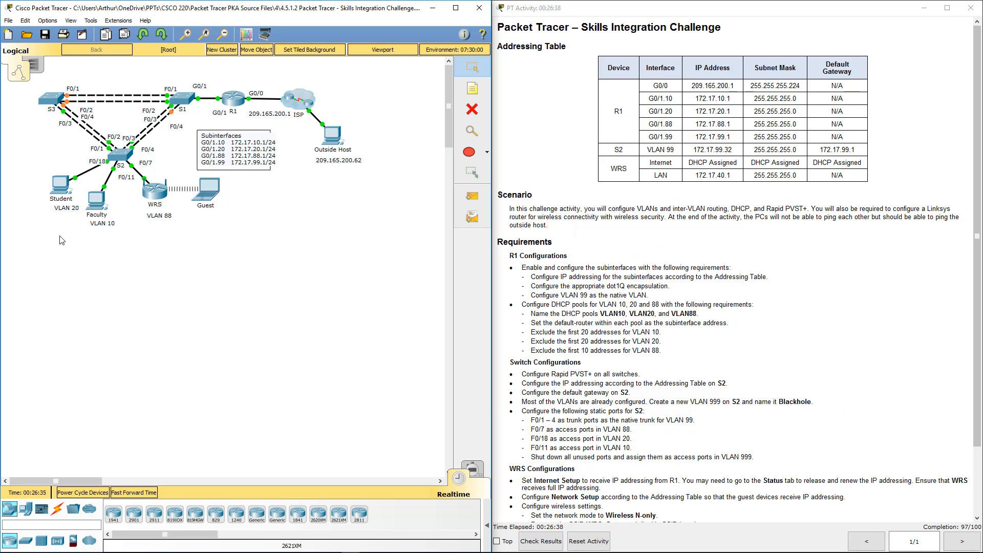
Renew the Student PC's address by switching its IP configuration to static and back to DHCP, and close its window
{"action": "left_click", "coordinate": [60, 185]}
{"action": "left_click", "coordinate": [330, 155]}
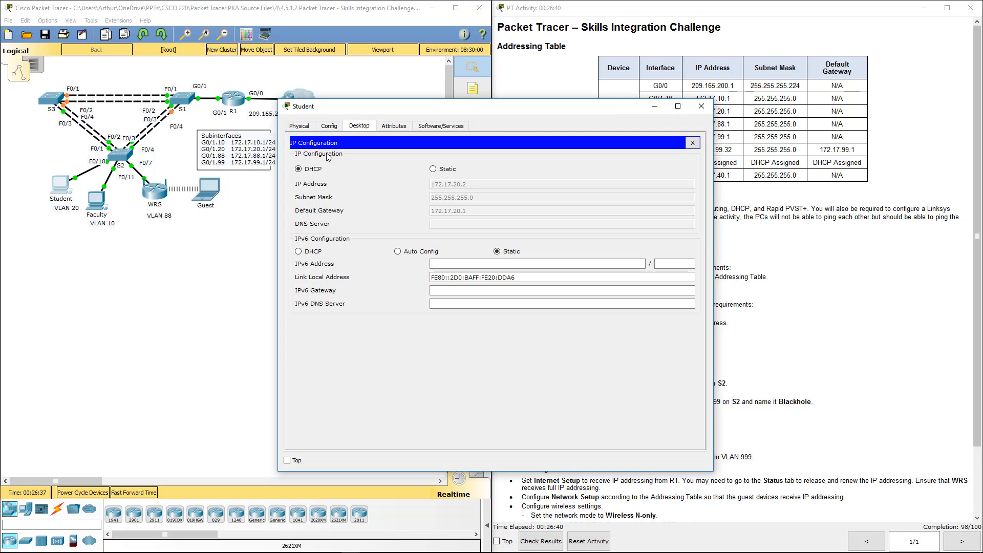
{"action": "left_click", "coordinate": [435, 169]}
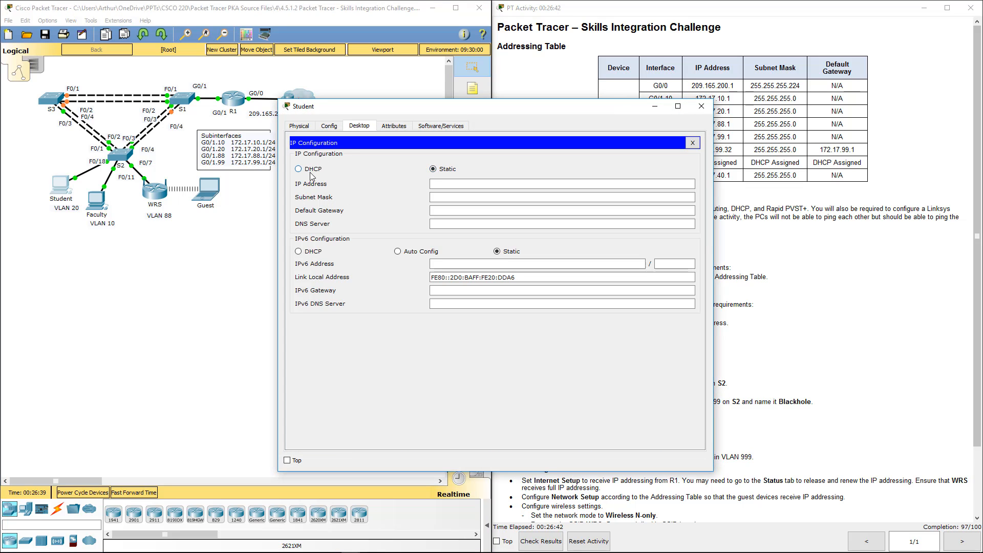
{"action": "left_click", "coordinate": [299, 169]}
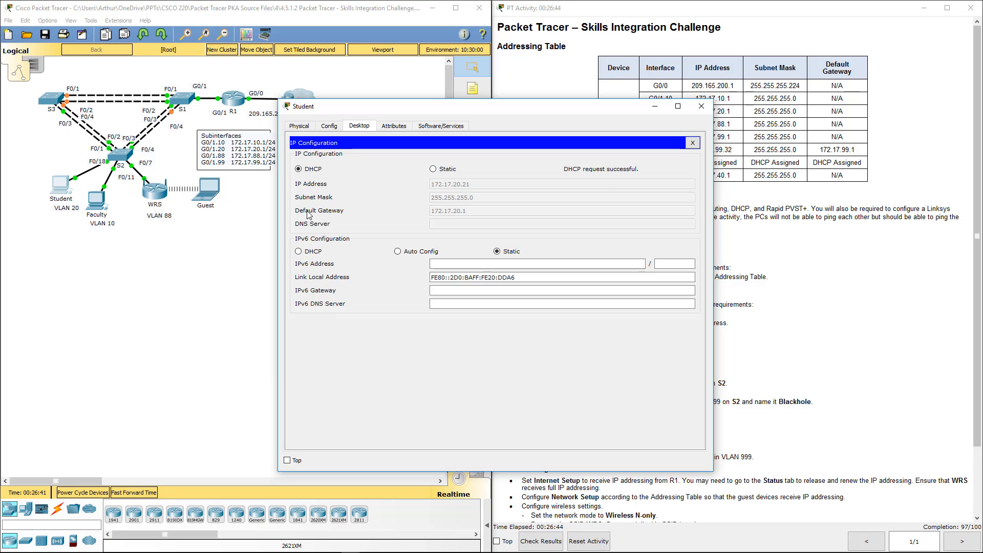
{"action": "left_click", "coordinate": [701, 107]}
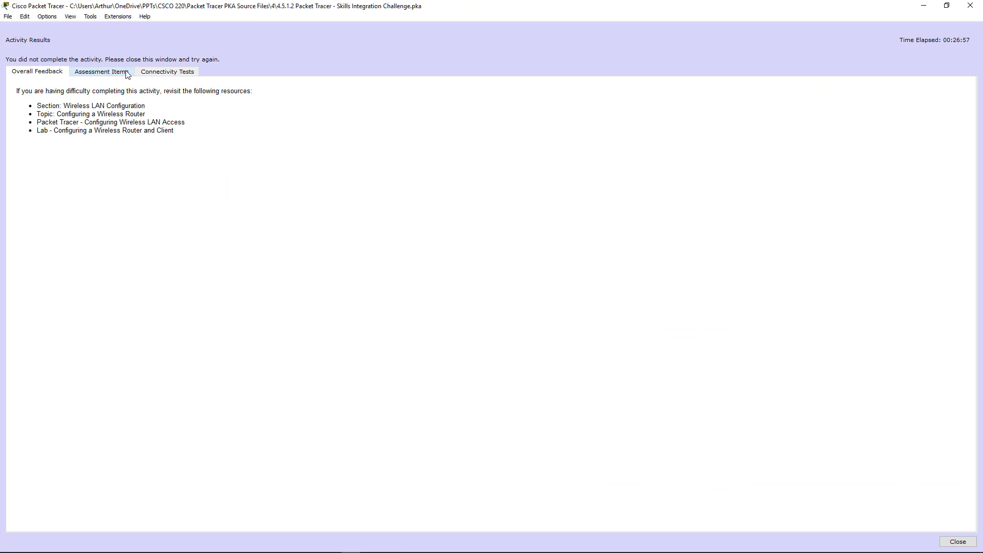
Review the activity's assessment items for remaining incorrect entries, checking S2's VLAN 999 and the WRS default gateway, and close the results
{"action": "left_click", "coordinate": [112, 75]}
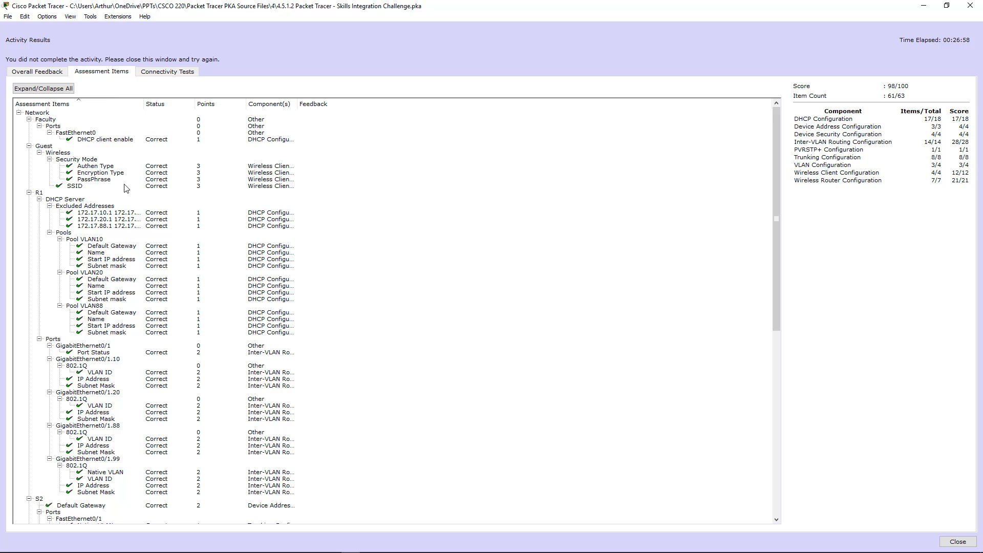
{"action": "scroll", "coordinate": [131, 185], "scroll_direction": "down", "scroll_amount": 19}
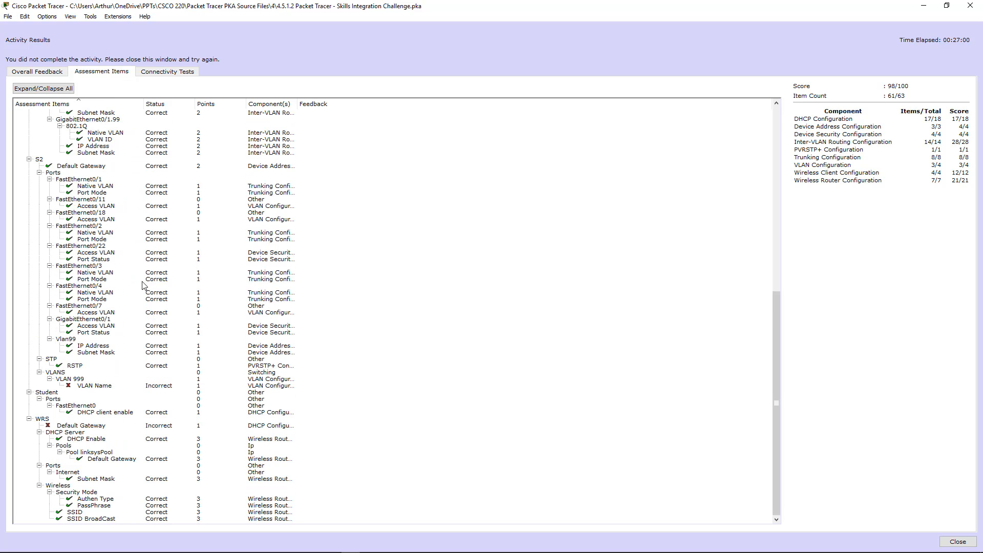
{"action": "left_click", "coordinate": [105, 425]}
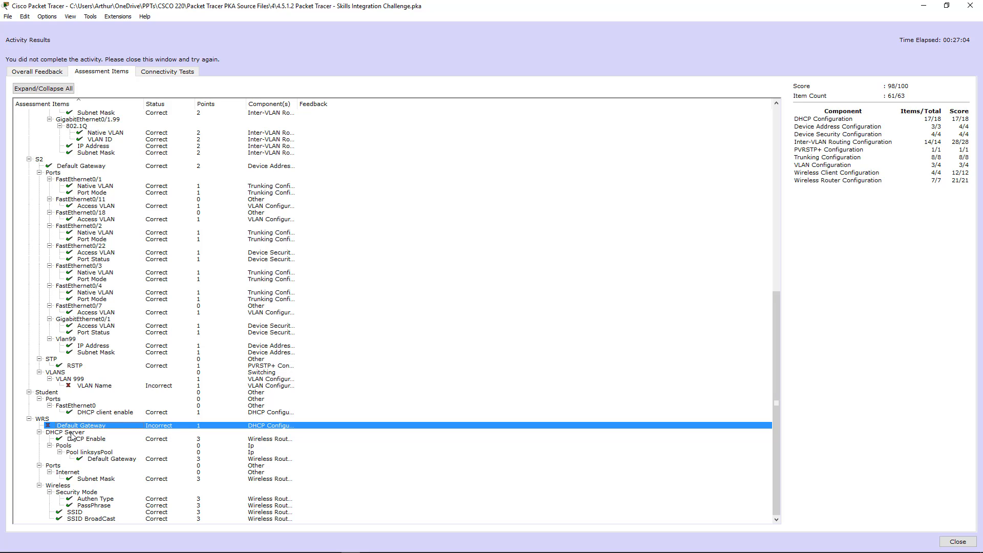
{"action": "scroll", "coordinate": [72, 436], "scroll_direction": "up", "scroll_amount": 2}
{"action": "scroll", "coordinate": [71, 435], "scroll_direction": "down", "scroll_amount": 1}
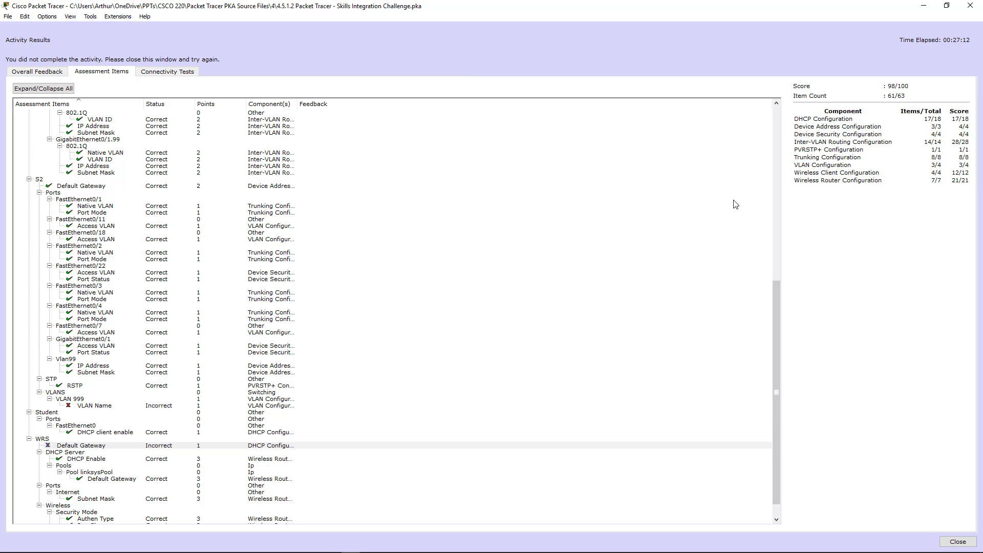
{"action": "scroll", "coordinate": [383, 286], "scroll_direction": "down", "scroll_amount": 1}
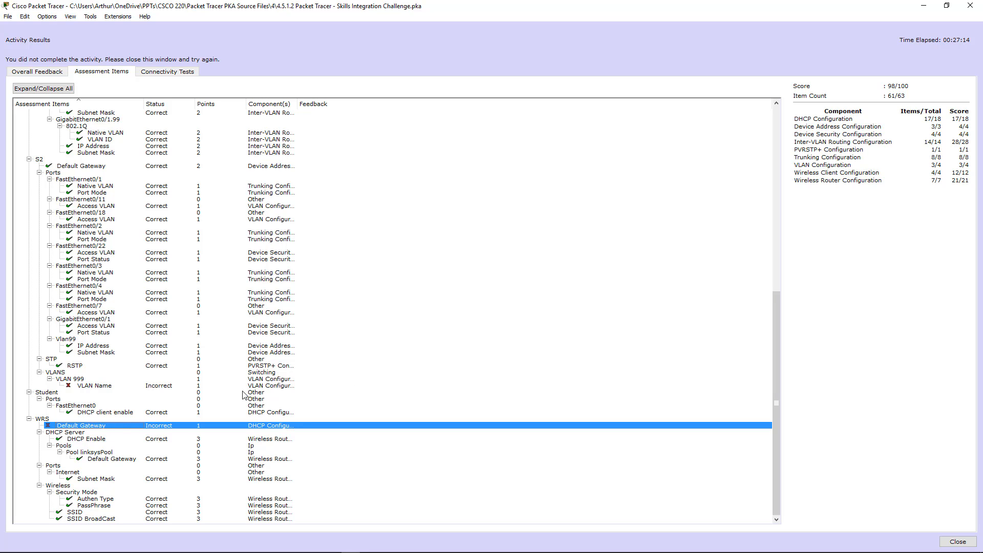
{"action": "left_click", "coordinate": [108, 387]}
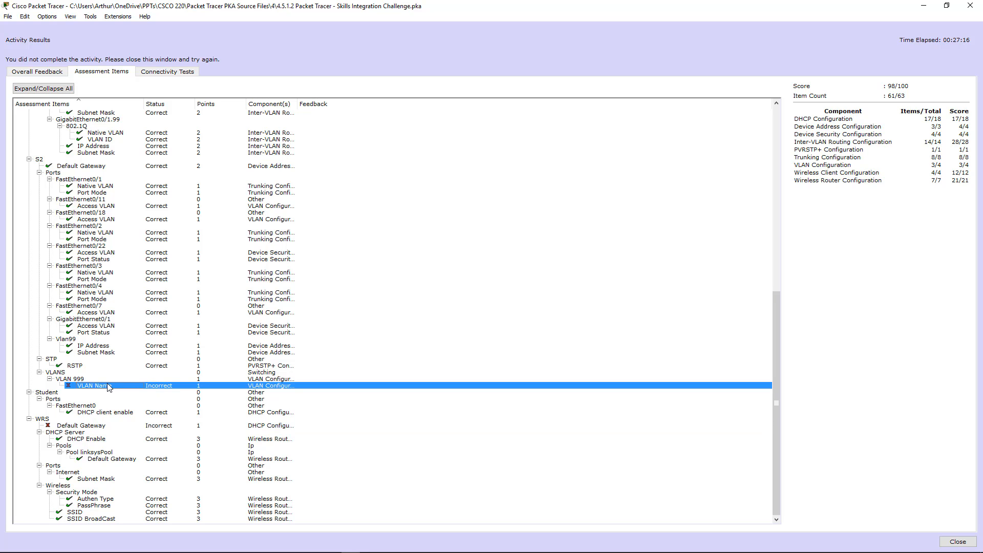
{"action": "scroll", "coordinate": [167, 359], "scroll_direction": "up", "scroll_amount": 2}
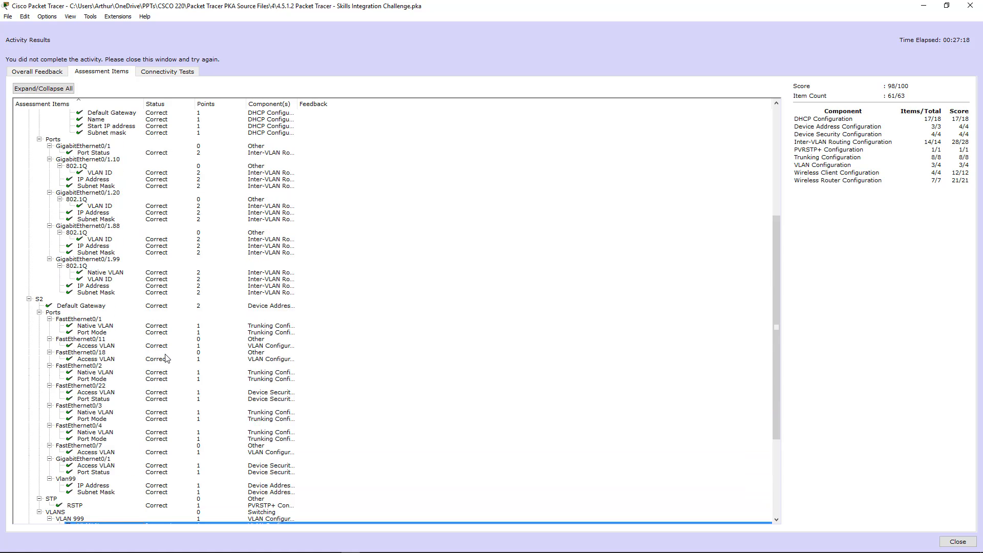
{"action": "scroll", "coordinate": [167, 359], "scroll_direction": "down", "scroll_amount": 1}
{"action": "scroll", "coordinate": [168, 358], "scroll_direction": "down", "scroll_amount": 1}
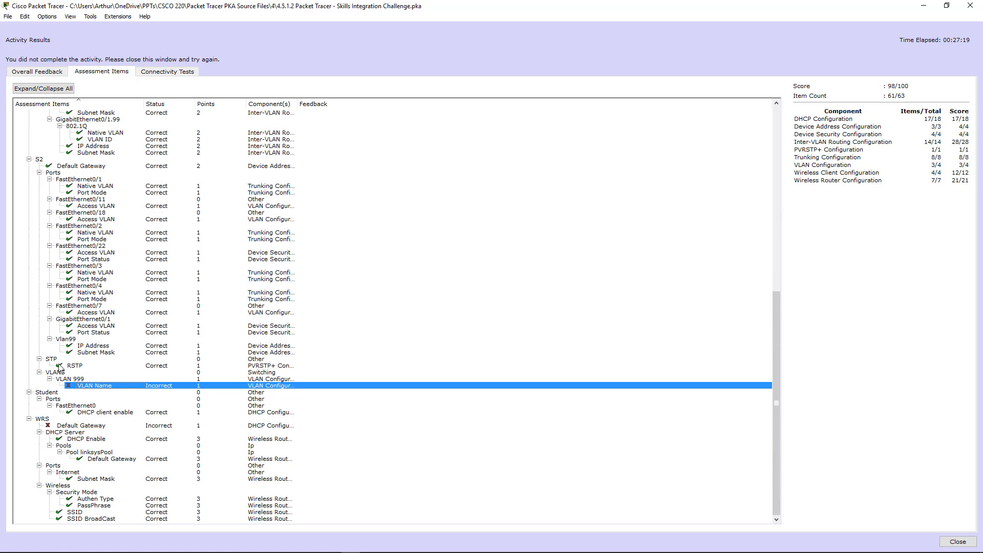
{"action": "left_click", "coordinate": [84, 420]}
{"action": "left_click", "coordinate": [958, 541]}
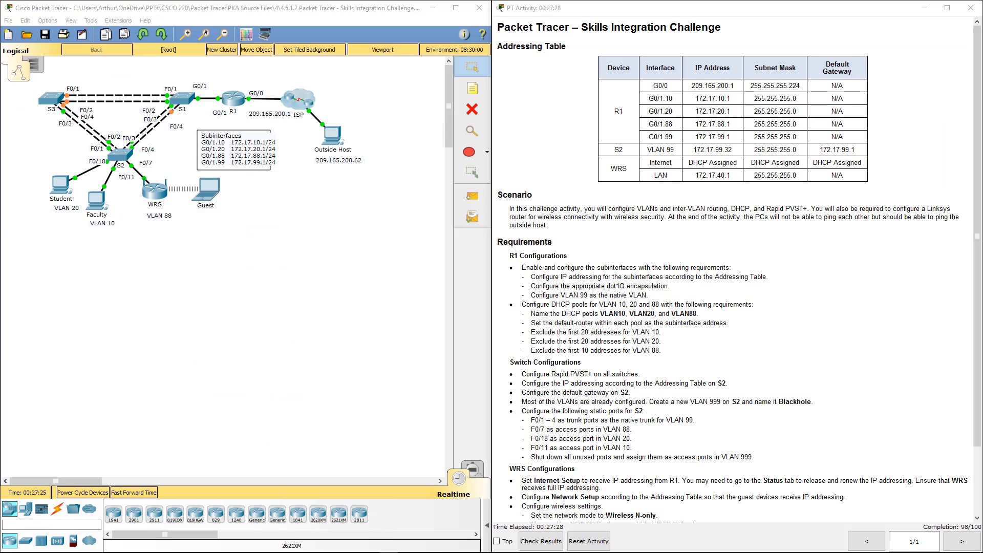
Examine the WRS wireless router's Internet Setup, Network Setup and DHCP server settings against the addressing table, and close its window
{"action": "left_click", "coordinate": [235, 278]}
{"action": "left_click", "coordinate": [164, 196]}
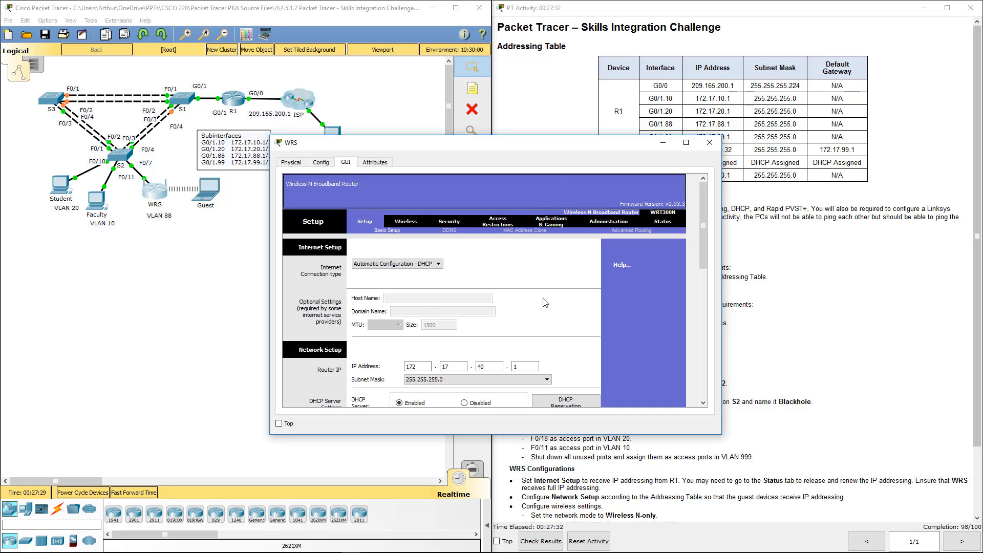
{"action": "left_click_drag", "start_coordinate": [566, 148], "coordinate": [436, 145]}
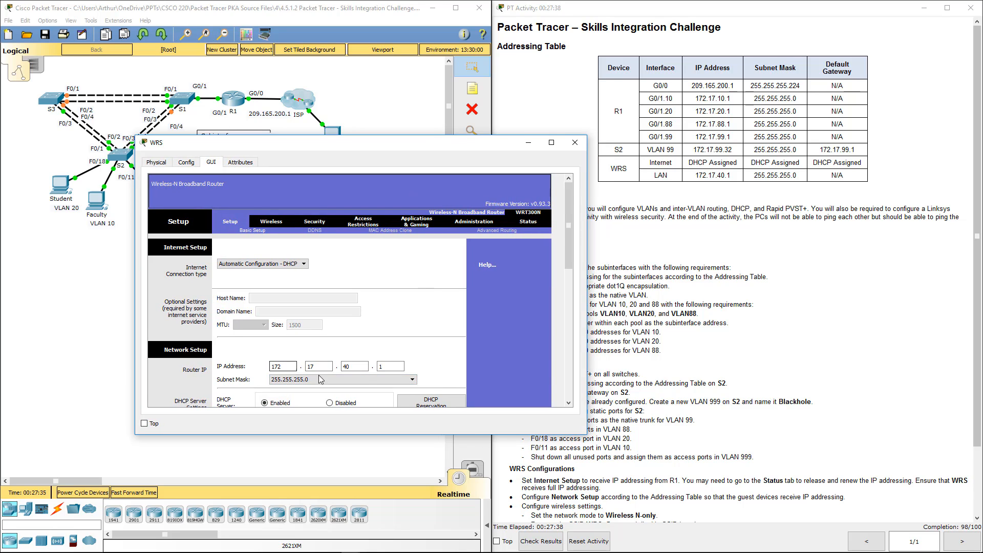
{"action": "left_click", "coordinate": [771, 248]}
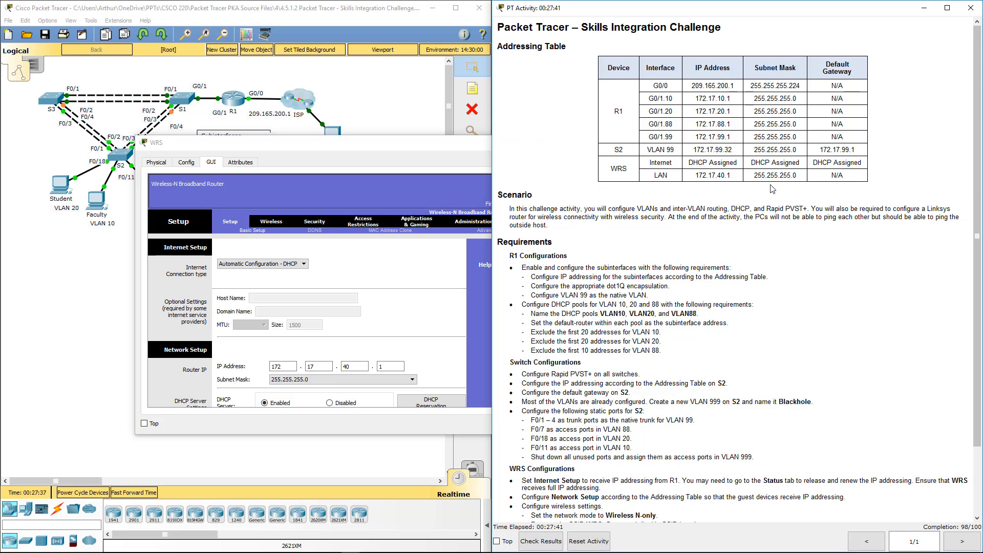
{"action": "left_click", "coordinate": [447, 314]}
{"action": "scroll", "coordinate": [420, 309], "scroll_direction": "down", "scroll_amount": 1}
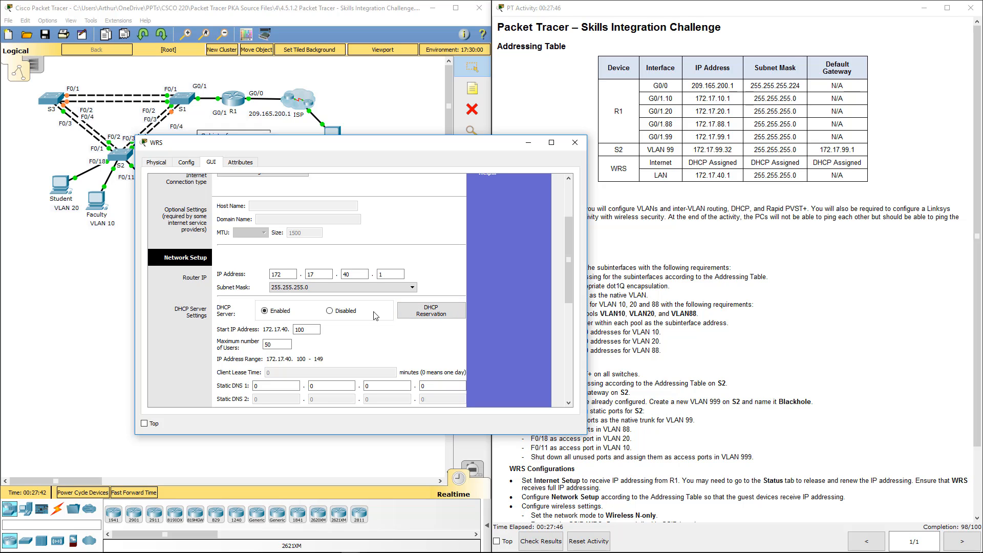
{"action": "scroll", "coordinate": [374, 315], "scroll_direction": "down", "scroll_amount": 4}
{"action": "scroll", "coordinate": [372, 315], "scroll_direction": "up", "scroll_amount": 5}
{"action": "scroll", "coordinate": [370, 310], "scroll_direction": "up", "scroll_amount": 2}
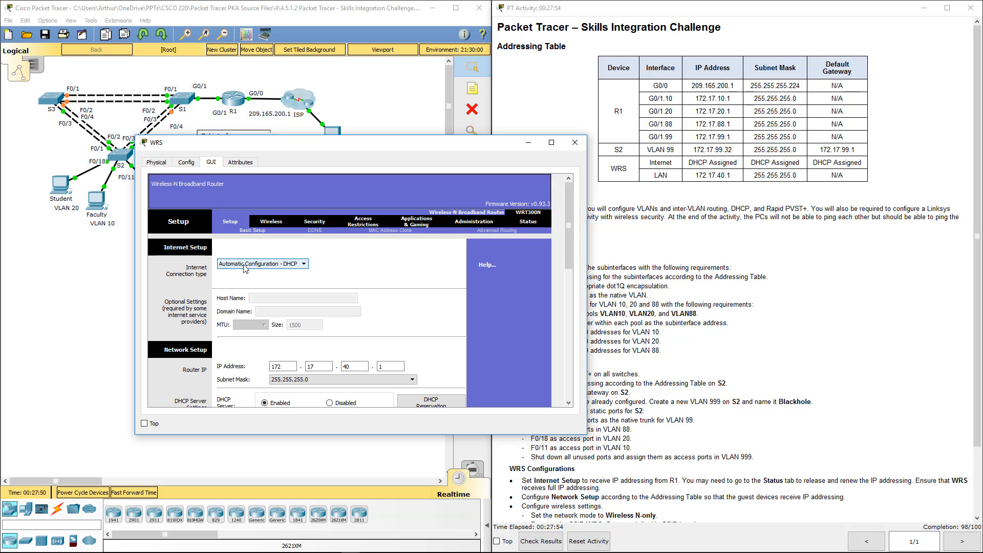
{"action": "left_click", "coordinate": [567, 147]}
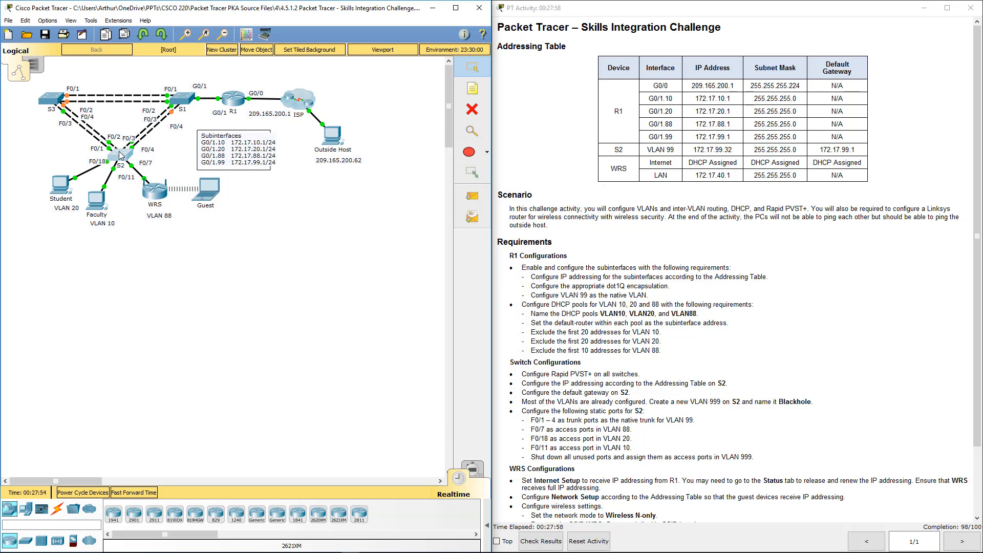
Enter privileged mode on S2 with "en" and page through its running configuration using "show run"
{"action": "left_click", "coordinate": [121, 155]}
{"action": "type", "text": "e"}
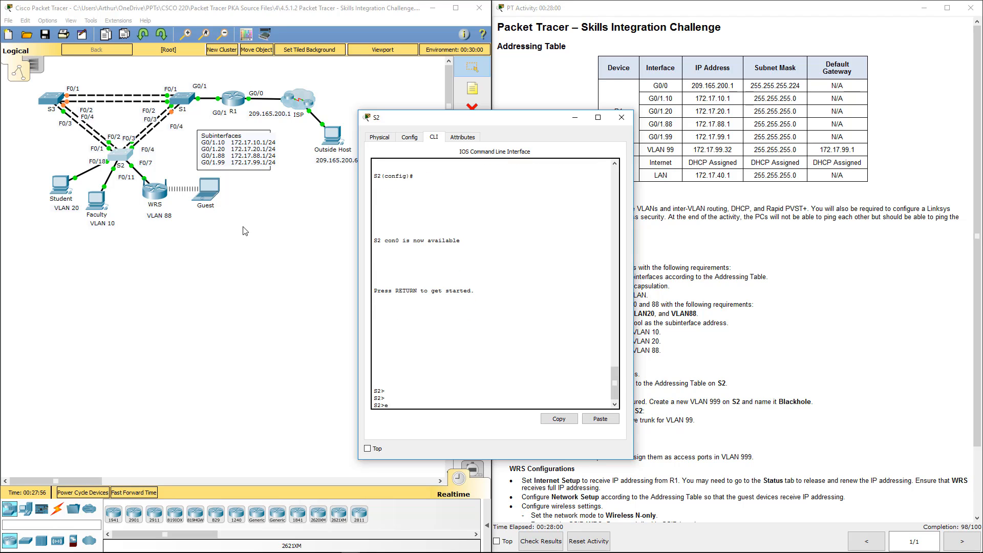
{"action": "type", "text": "n"}
{"action": "key", "text": "Return"}
{"action": "type", "text": "show run"}
{"action": "key", "text": "Return"}
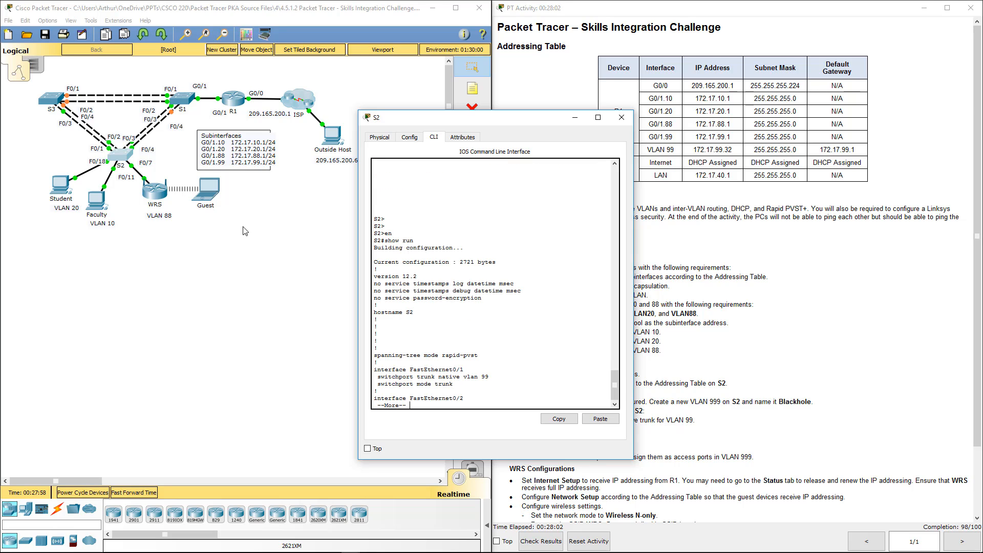
{"action": "key", "text": "space"}
{"action": "key", "text": "space"}
{"action": "key", "text": "space"}
{"action": "key", "text": "space"}
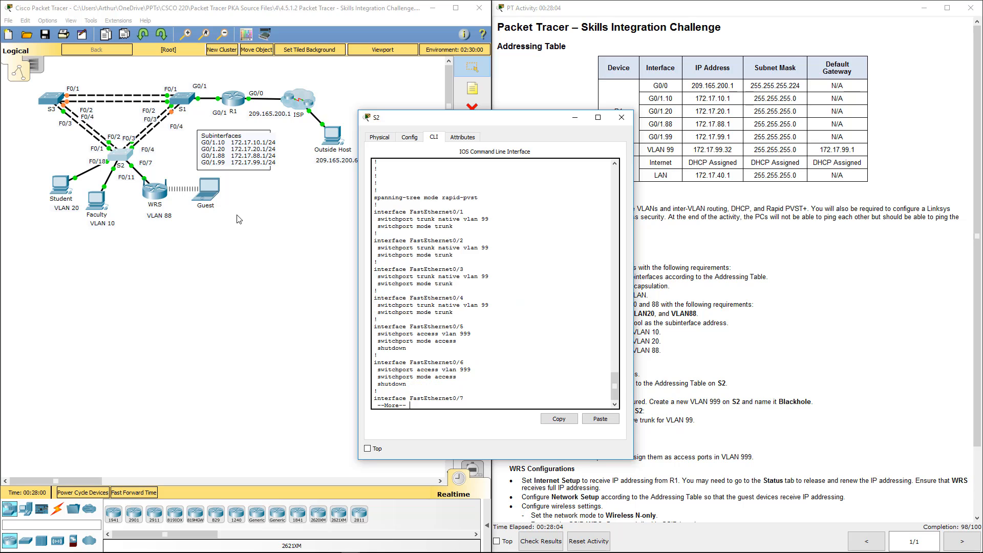
{"action": "key", "text": "space"}
{"action": "key", "text": "space"}
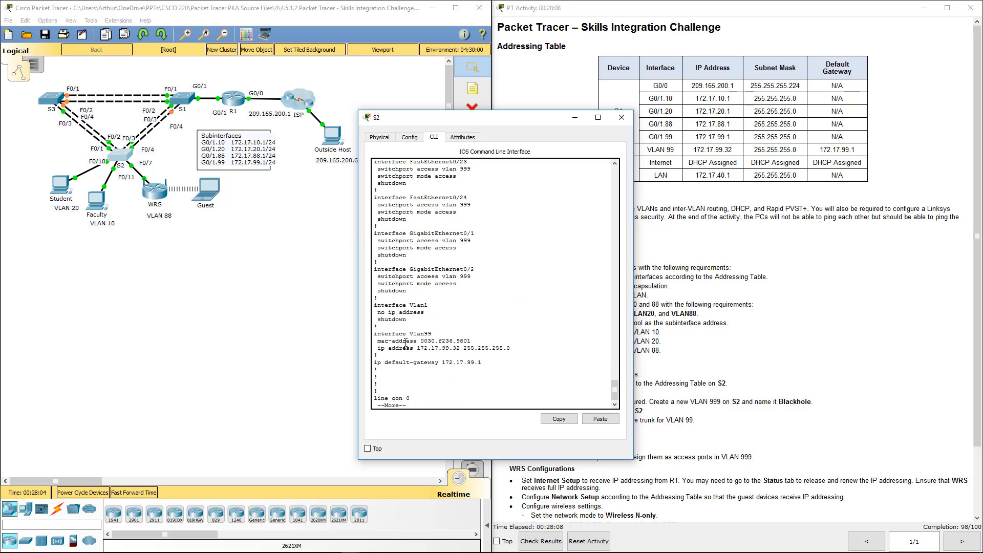
Look back through S2's displayed configuration, checking the VLAN interfaces, access ports and trunk ports
{"action": "scroll", "coordinate": [446, 339], "scroll_direction": "up", "scroll_amount": 3}
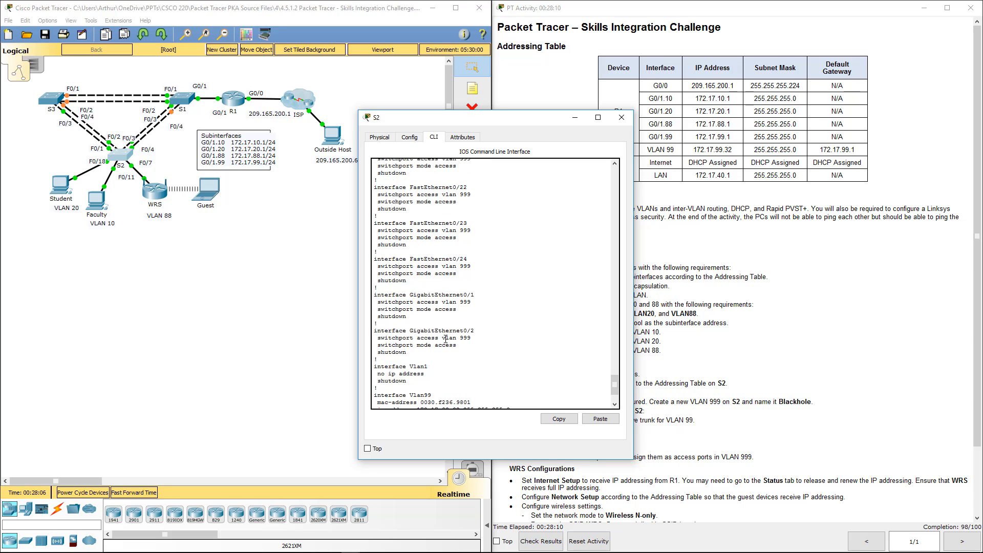
{"action": "scroll", "coordinate": [445, 339], "scroll_direction": "down", "scroll_amount": 3}
{"action": "scroll", "coordinate": [445, 340], "scroll_direction": "up", "scroll_amount": 4}
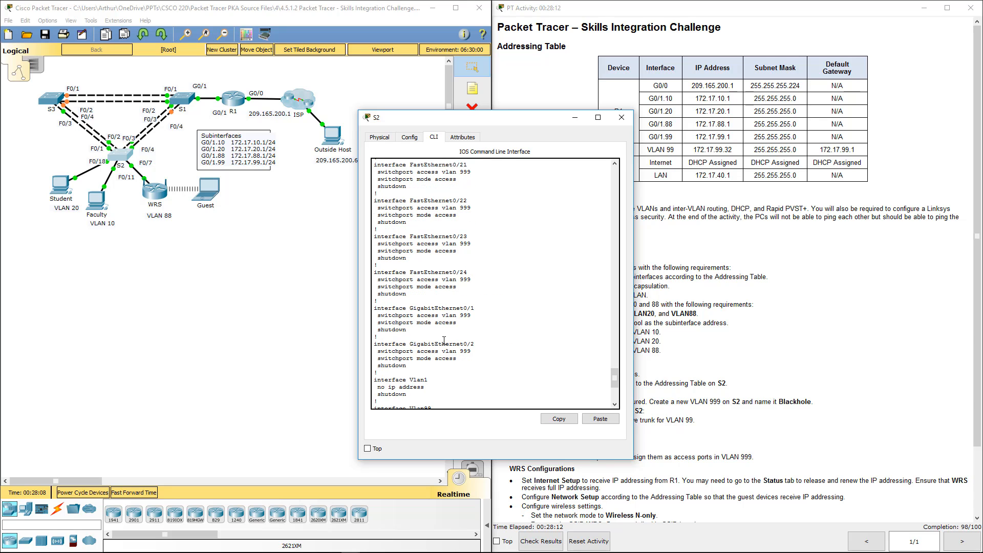
{"action": "scroll", "coordinate": [445, 340], "scroll_direction": "up", "scroll_amount": 17}
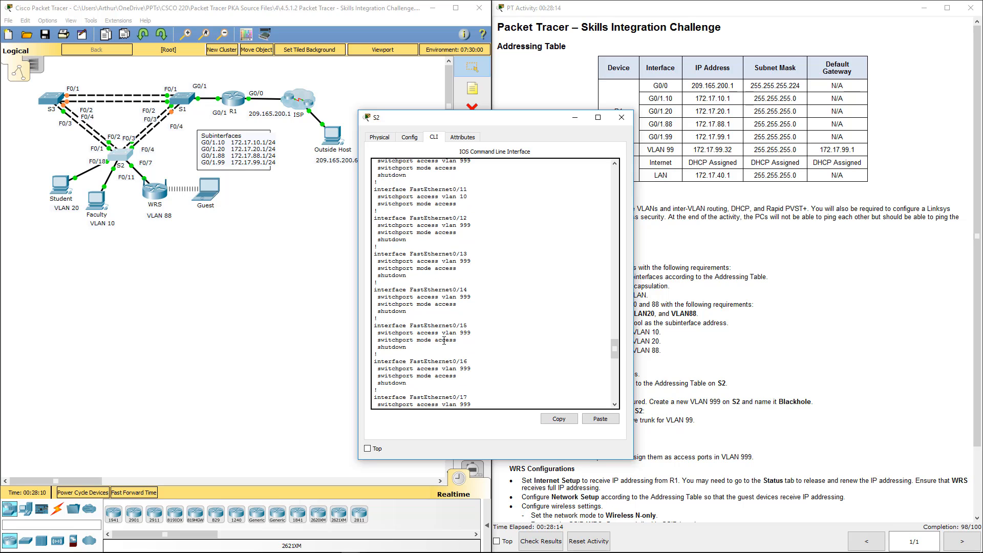
{"action": "scroll", "coordinate": [445, 341], "scroll_direction": "up", "scroll_amount": 16}
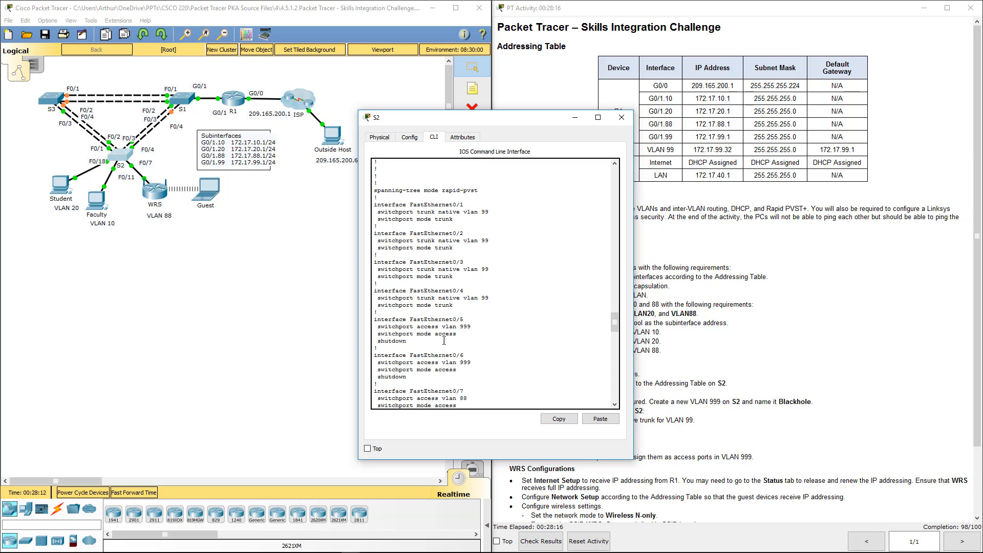
Recheck S2's interface configuration and enter global configuration mode from the terminal
{"action": "scroll", "coordinate": [444, 341], "scroll_direction": "up", "scroll_amount": 4}
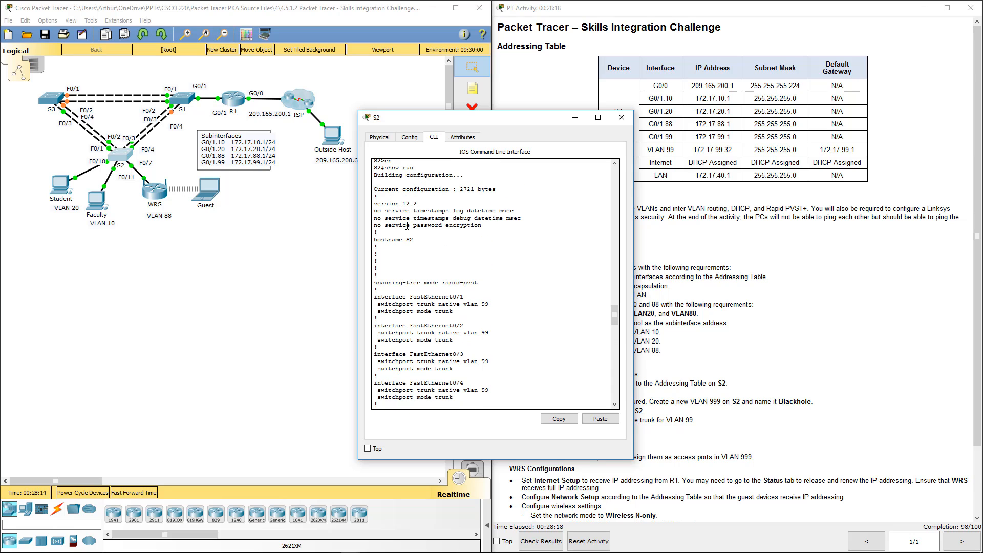
{"action": "scroll", "coordinate": [408, 226], "scroll_direction": "down", "scroll_amount": 7}
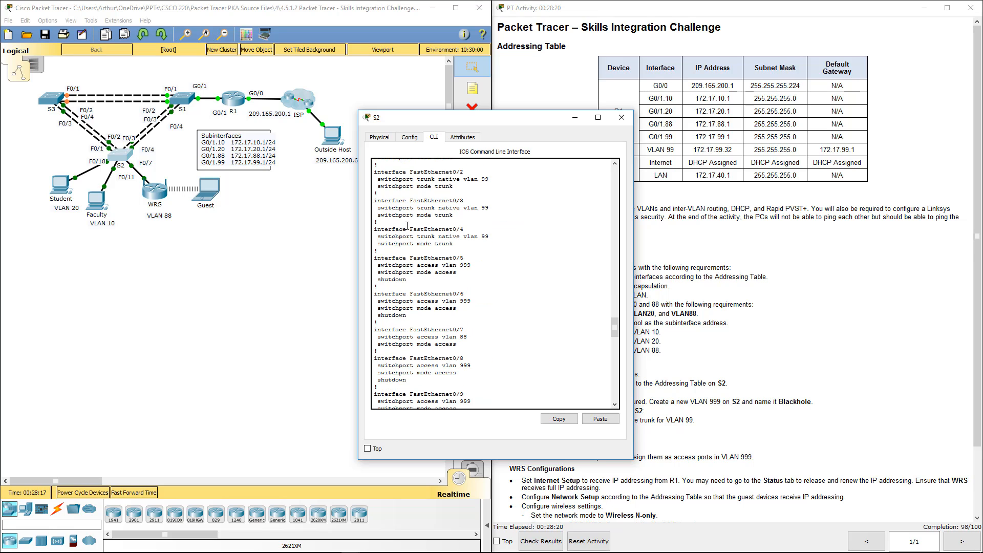
{"action": "scroll", "coordinate": [407, 226], "scroll_direction": "down", "scroll_amount": 15}
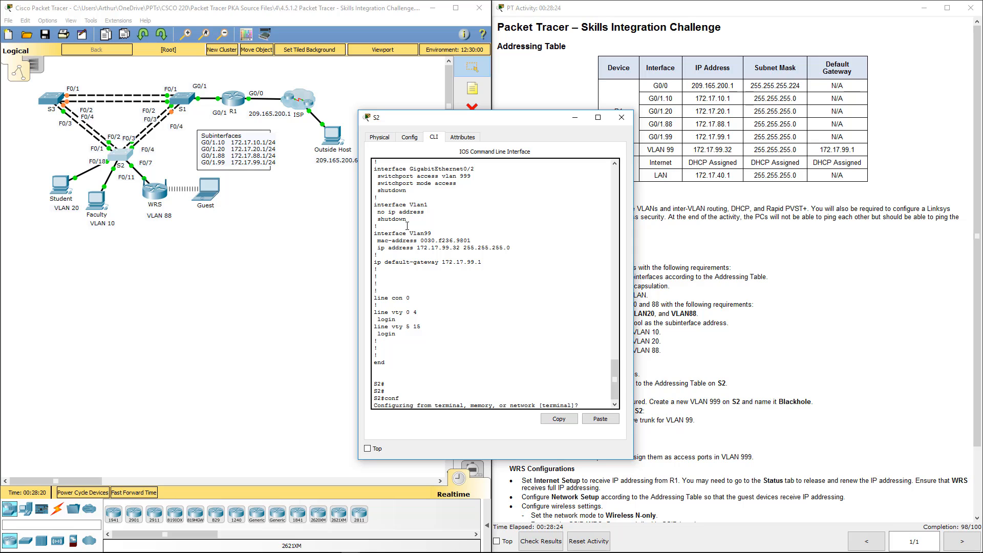
{"action": "key", "text": "Return"}
{"action": "type", "text": "t"}
Open VLAN 999 on S2, name it Blackhole, and close the switch's window
{"action": "key", "text": "Return"}
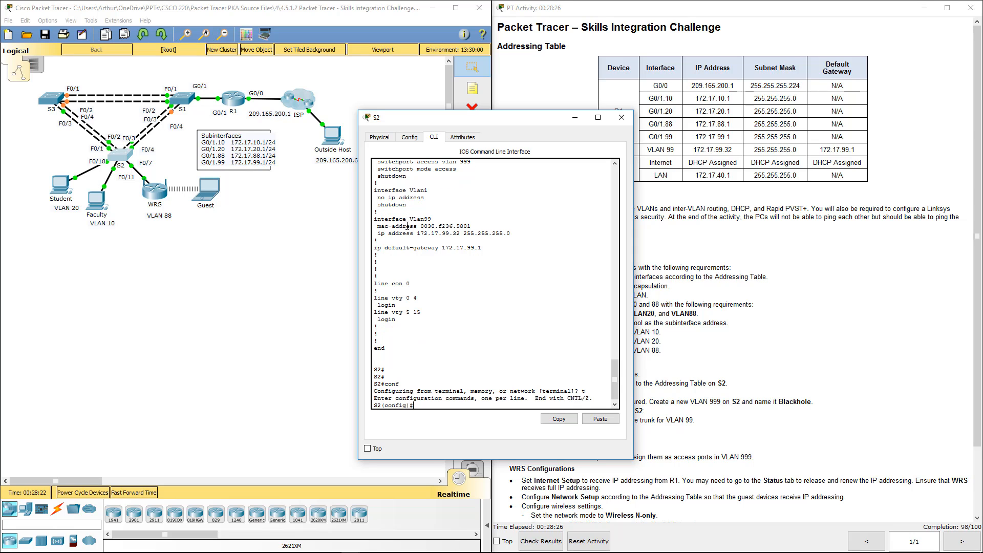
{"action": "type", "text": "i"}
{"action": "type", "text": "nt "}
{"action": "type", "text": "vlan"}
{"action": "key", "text": "BackSpace"}
{"action": "key", "text": "BackSpace"}
{"action": "key", "text": "BackSpace"}
{"action": "type", "text": "vlan 999"}
{"action": "key", "text": "Return"}
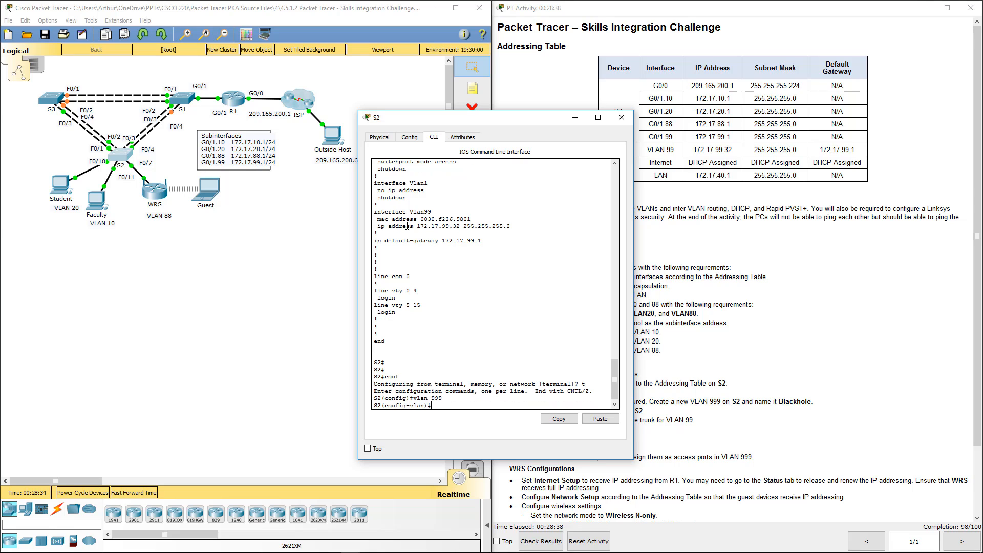
{"action": "type", "text": "name Blackhole"}
{"action": "key", "text": "Return"}
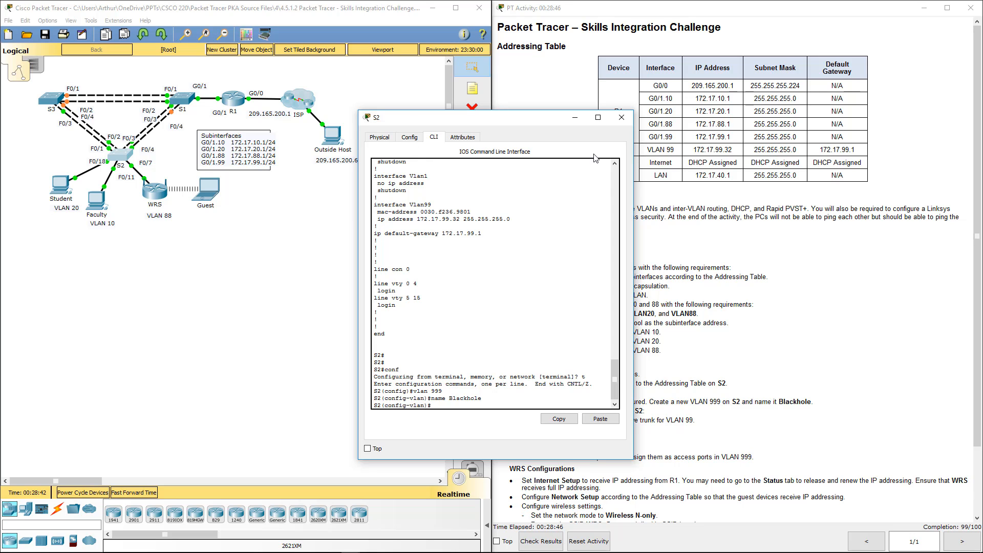
{"action": "left_click", "coordinate": [622, 118]}
Open the WRS wireless router and examine its Internet connection type, router IP address and DHCP server settings beside the instructions
{"action": "scroll", "coordinate": [717, 336], "scroll_direction": "down", "scroll_amount": 3}
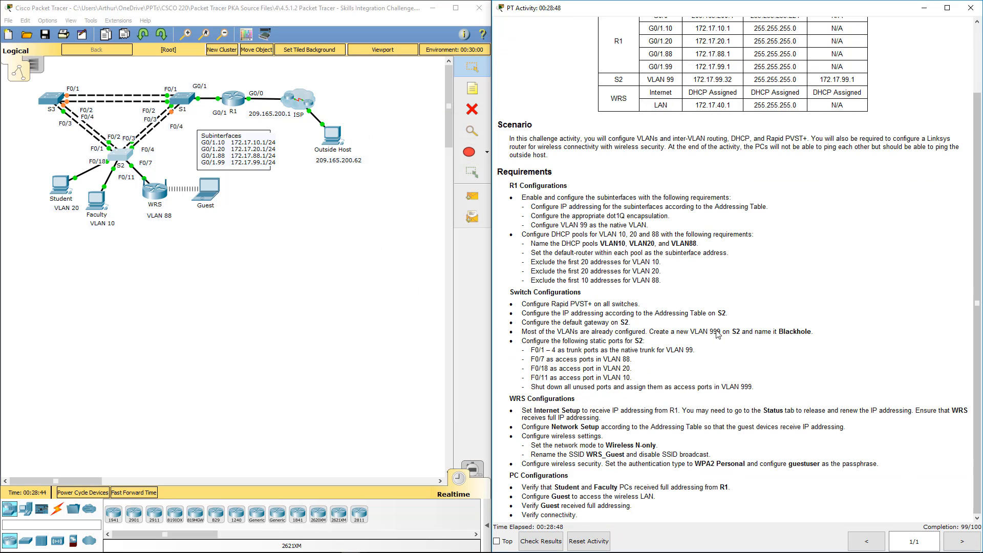
{"action": "left_click", "coordinate": [160, 197]}
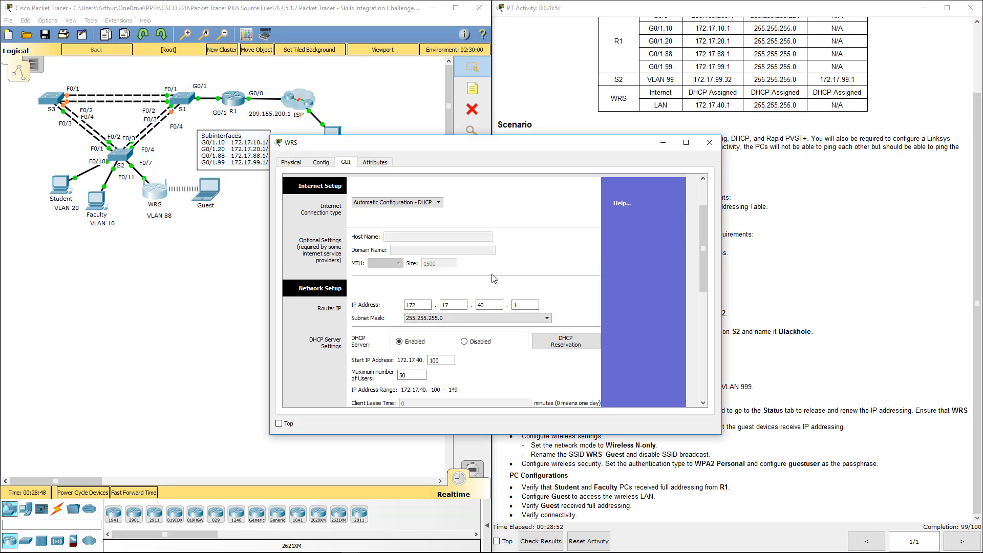
{"action": "scroll", "coordinate": [491, 307], "scroll_direction": "down", "scroll_amount": 1}
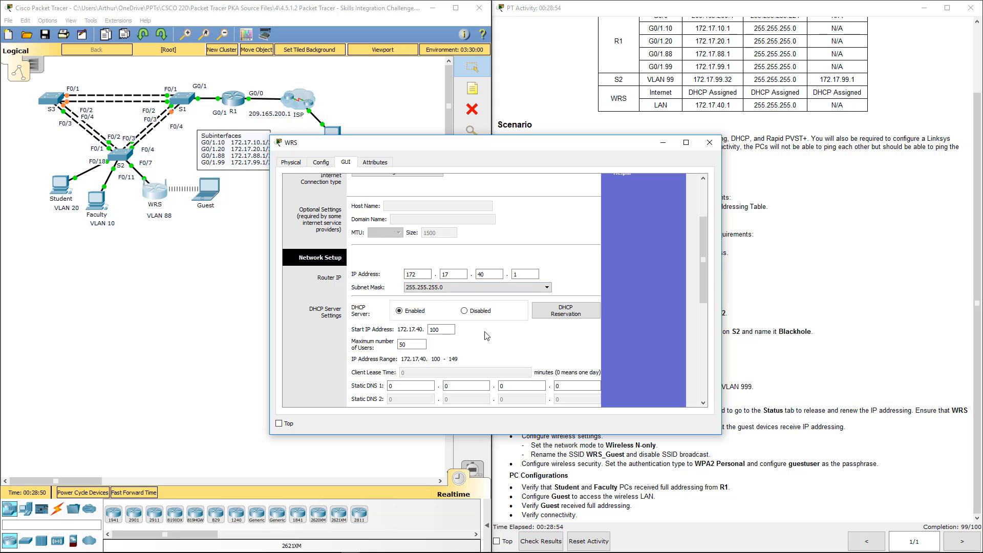
{"action": "double_click", "coordinate": [422, 275]}
{"action": "double_click", "coordinate": [449, 275]}
{"action": "double_click", "coordinate": [484, 275]}
{"action": "scroll", "coordinate": [484, 275], "scroll_direction": "down", "scroll_amount": 1}
{"action": "scroll", "coordinate": [484, 275], "scroll_direction": "up", "scroll_amount": 3}
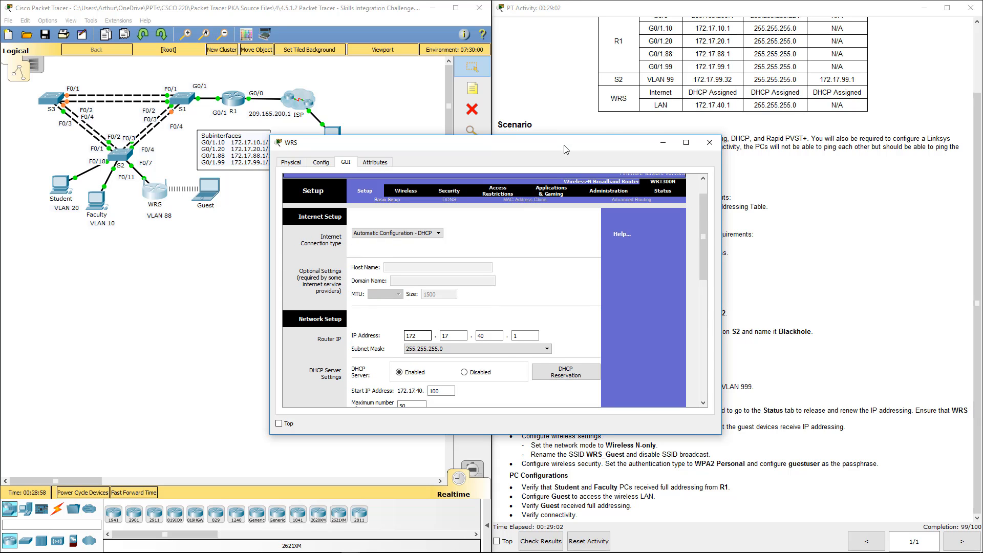
{"action": "left_click_drag", "start_coordinate": [566, 148], "coordinate": [407, 151]}
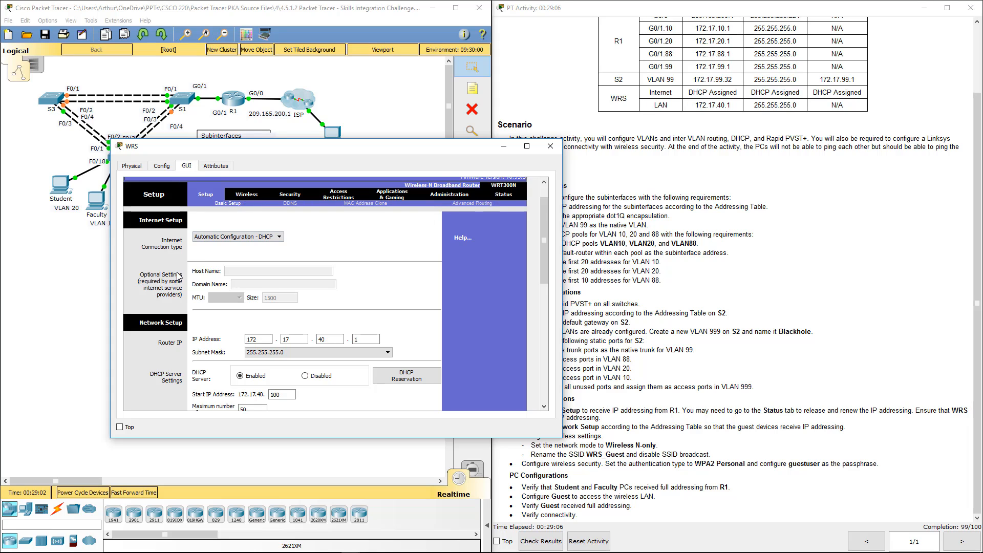
{"action": "left_click", "coordinate": [228, 237]}
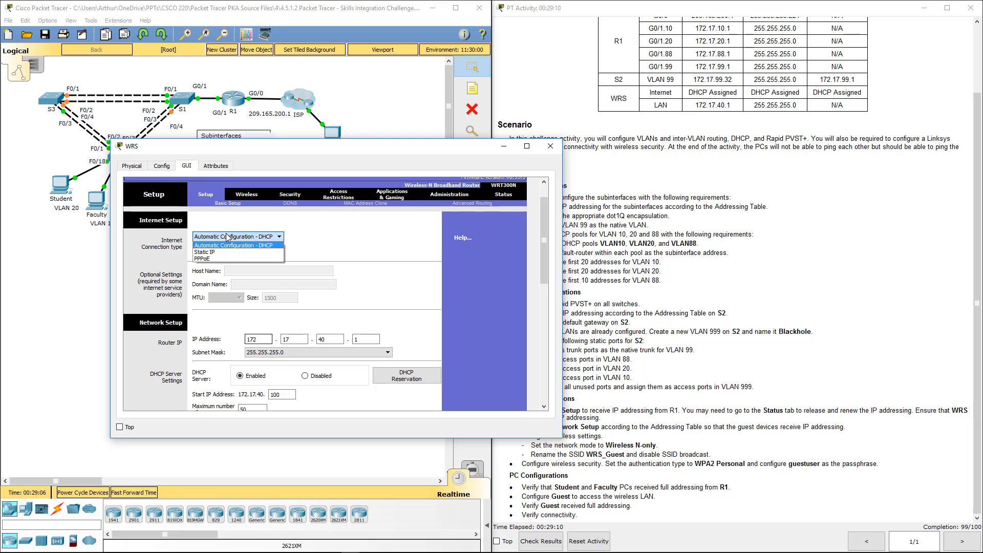
{"action": "left_click", "coordinate": [403, 151]}
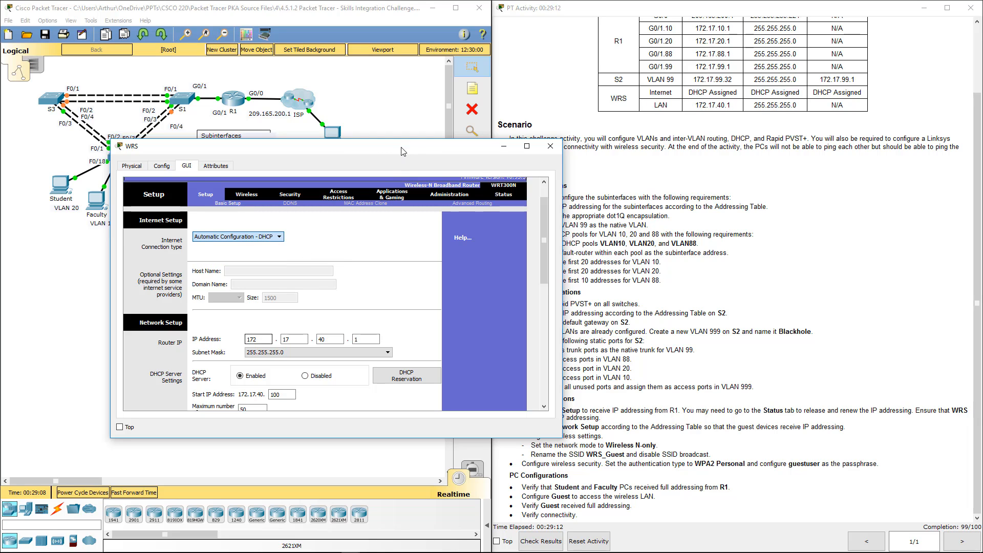
{"action": "left_click_drag", "start_coordinate": [431, 154], "coordinate": [350, 132]}
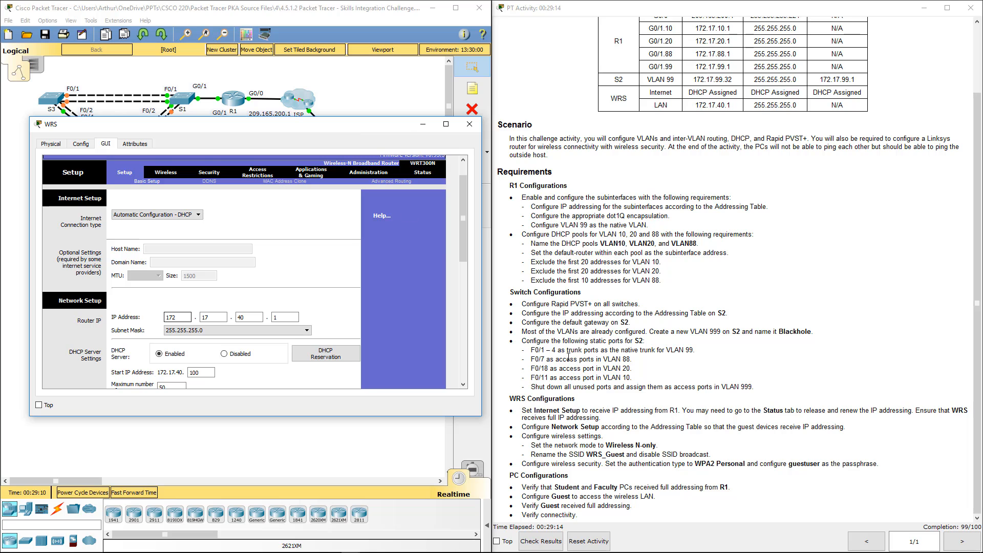
Review the WRS requirements and its Internet and LAN rows in the Addressing Table, and close the WRS window
{"action": "left_click_drag", "start_coordinate": [522, 437], "coordinate": [613, 437]}
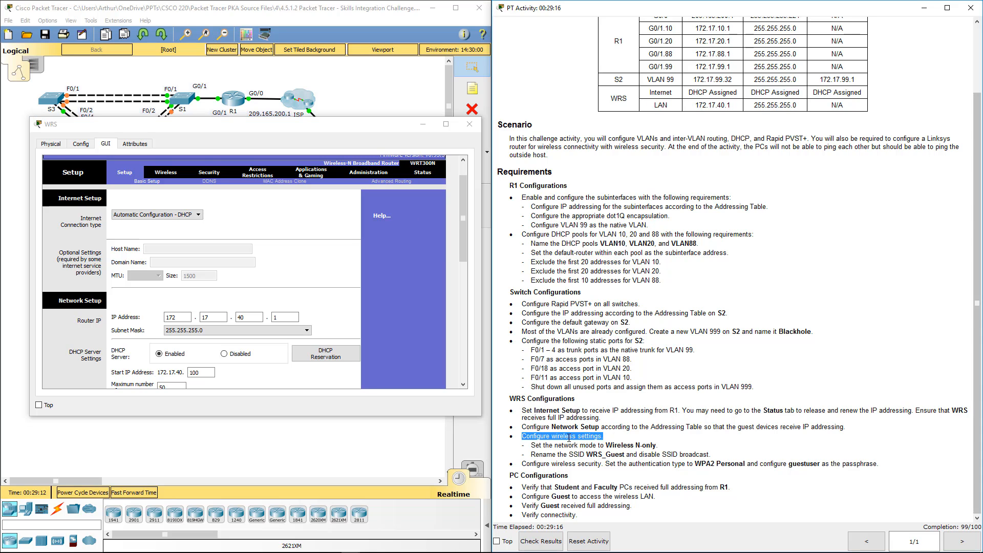
{"action": "left_click", "coordinate": [533, 436]}
{"action": "left_click_drag", "start_coordinate": [527, 428], "coordinate": [837, 431]}
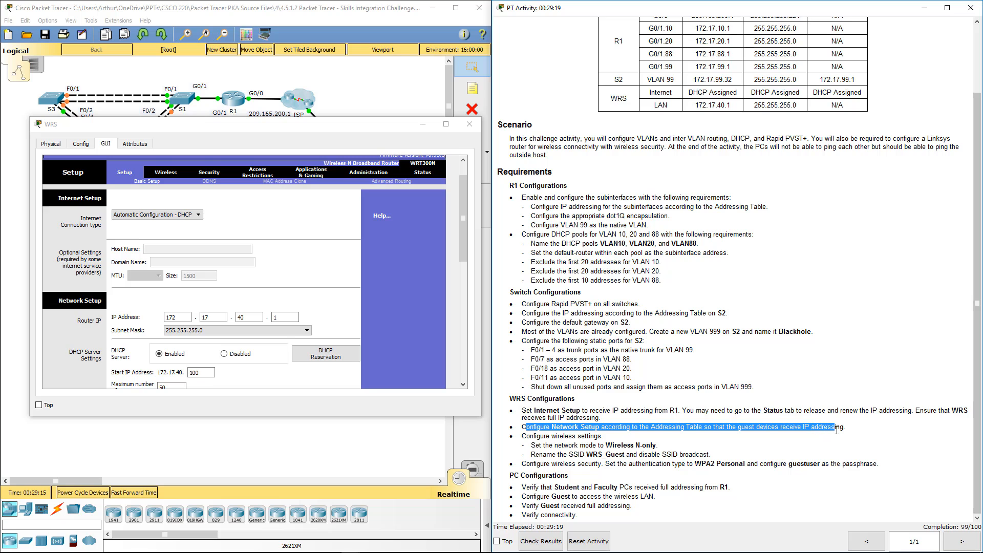
{"action": "left_click", "coordinate": [661, 96]}
{"action": "double_click", "coordinate": [703, 96]}
{"action": "left_click", "coordinate": [767, 104]}
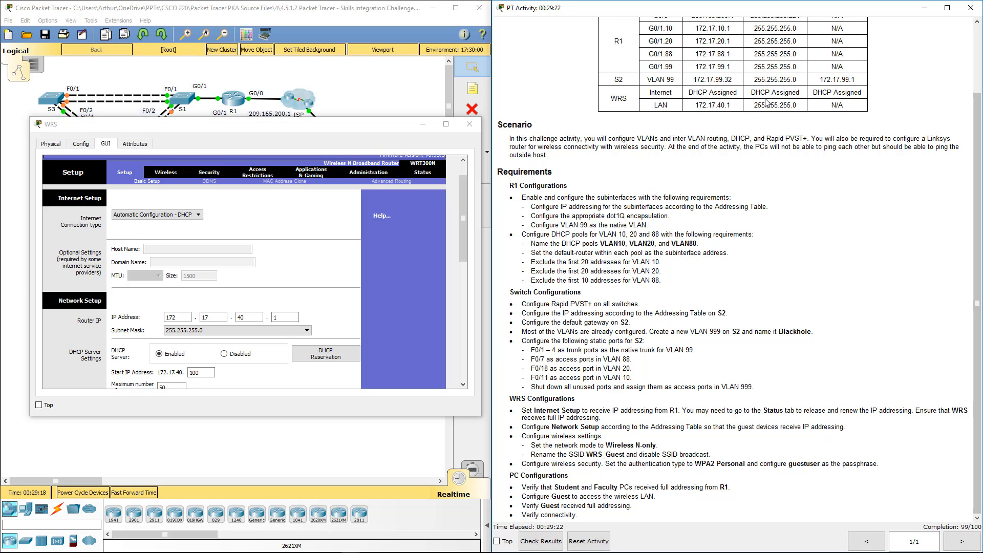
{"action": "double_click", "coordinate": [847, 92]}
{"action": "scroll", "coordinate": [896, 128], "scroll_direction": "up", "scroll_amount": 3}
{"action": "scroll", "coordinate": [915, 149], "scroll_direction": "up", "scroll_amount": 1}
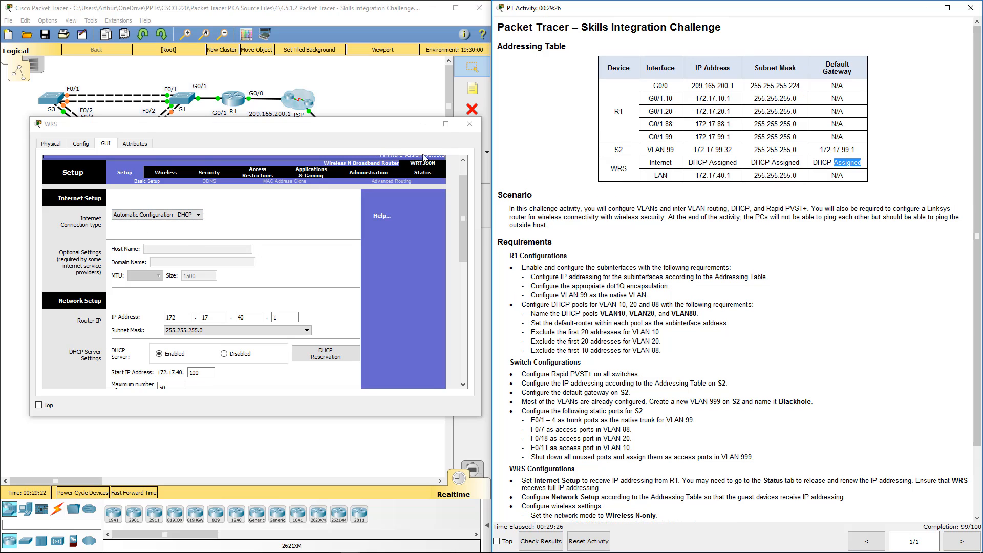
{"action": "left_click", "coordinate": [474, 126]}
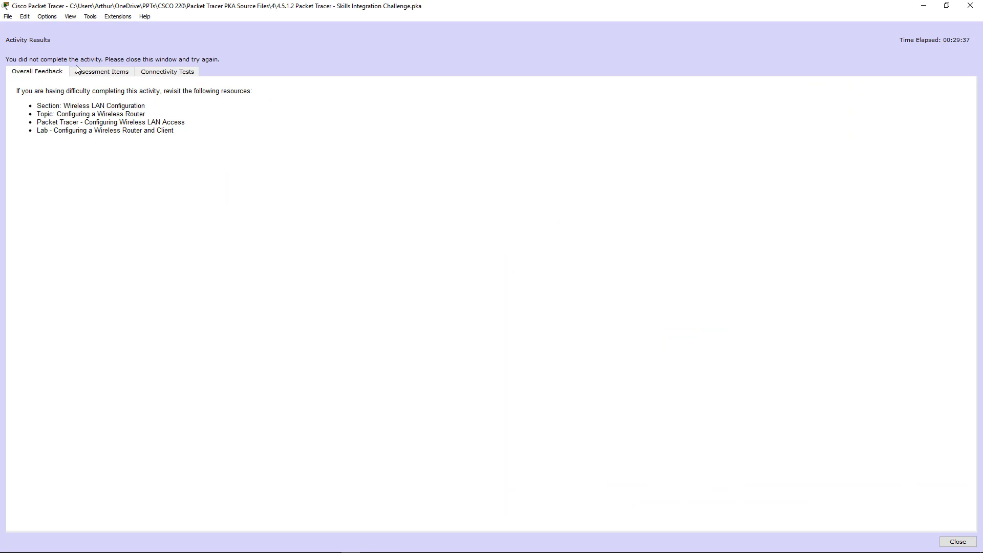
Check the activity's assessment items for R1, S2 and the remaining devices to find the incorrect entry
{"action": "left_click", "coordinate": [100, 71]}
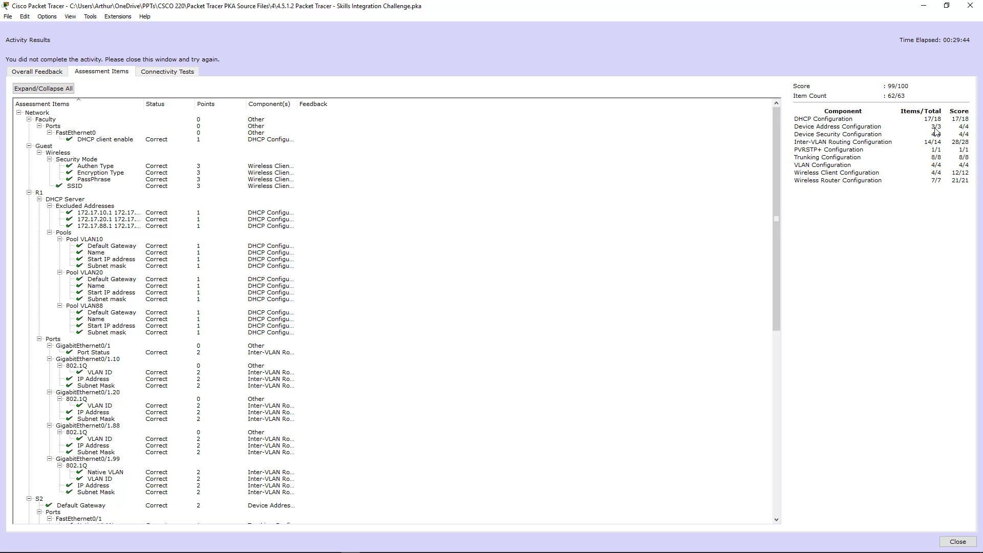
{"action": "left_click", "coordinate": [429, 246]}
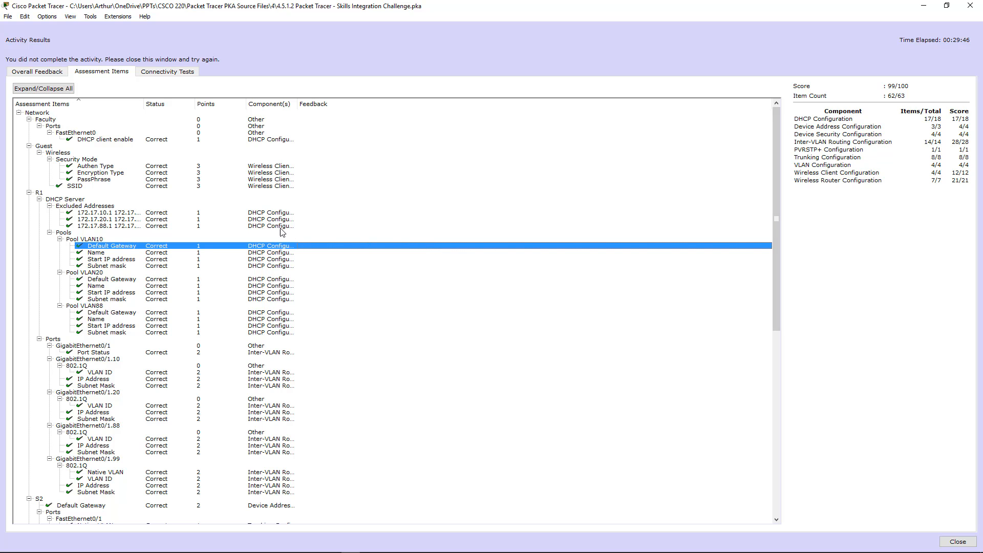
{"action": "scroll", "coordinate": [256, 238], "scroll_direction": "down", "scroll_amount": 11}
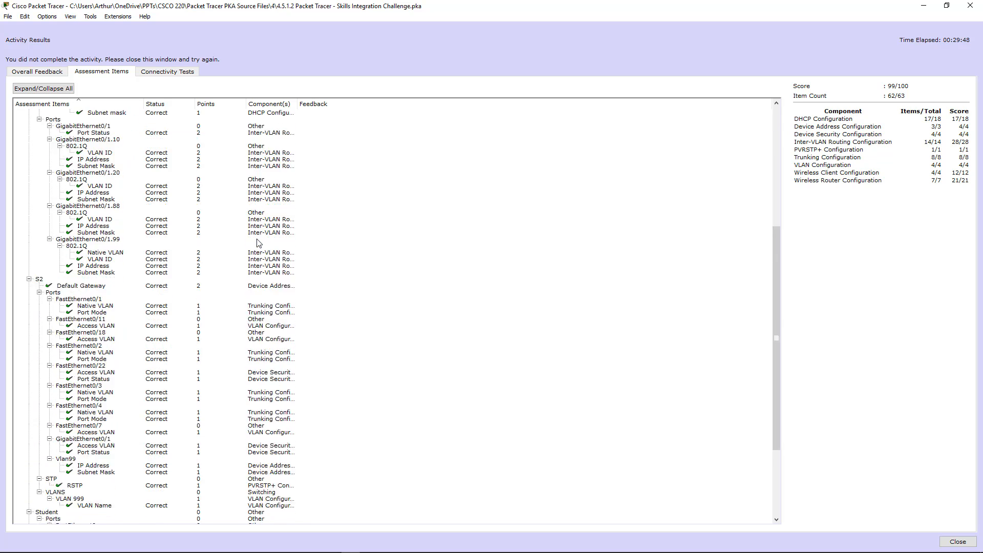
{"action": "scroll", "coordinate": [258, 243], "scroll_direction": "down", "scroll_amount": 6}
{"action": "left_click", "coordinate": [65, 427]}
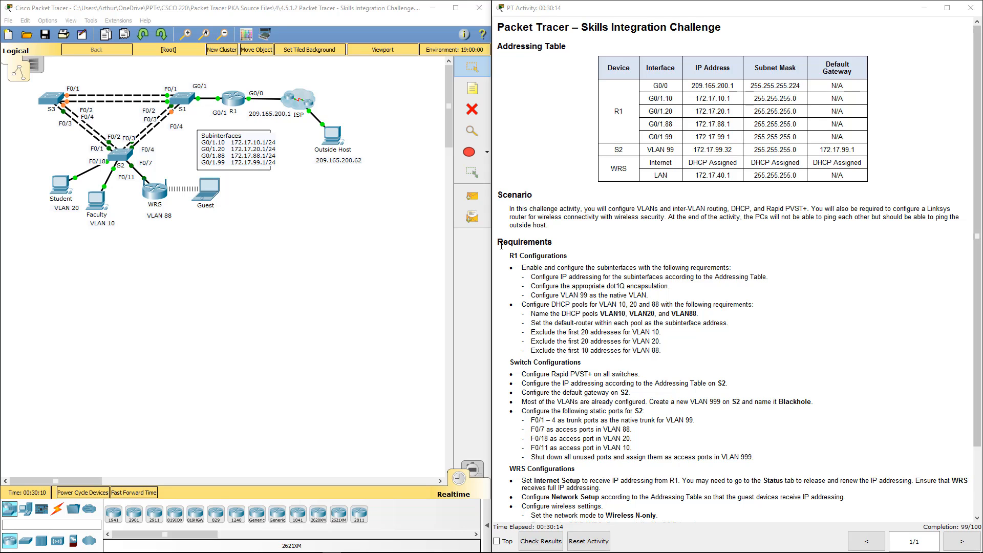
Open R1's command line and display its running configuration with "do show run"
{"action": "left_click", "coordinate": [235, 98]}
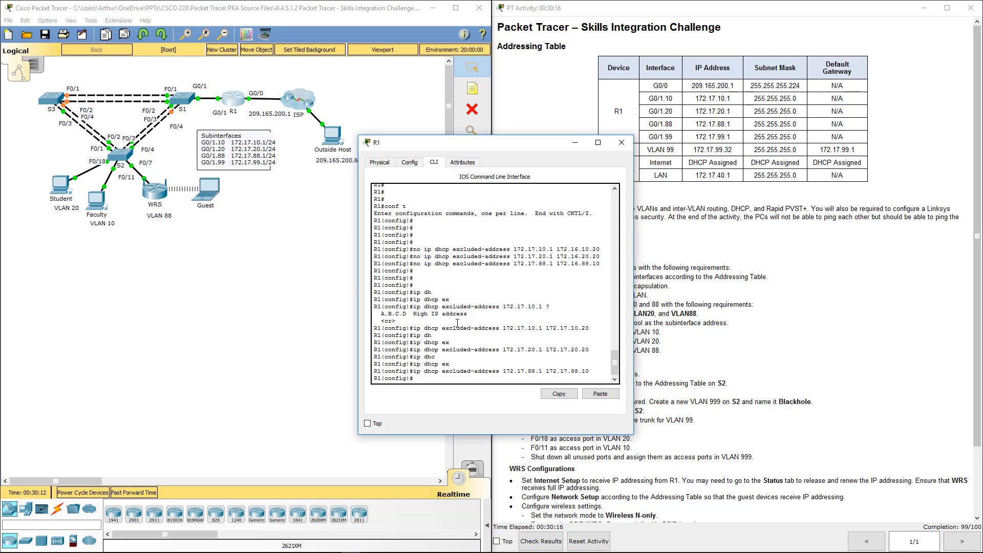
{"action": "key", "text": "Return"}
{"action": "key", "text": "Return"}
{"action": "key", "text": "Return"}
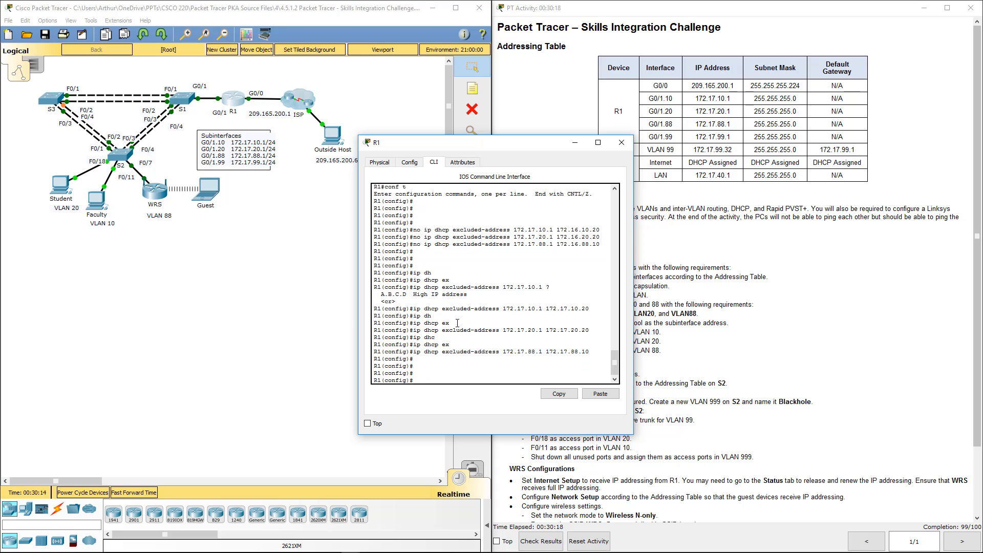
{"action": "key", "text": "Return"}
{"action": "key", "text": "Return"}
{"action": "key", "text": "Return"}
{"action": "key", "text": "Return"}
{"action": "key", "text": "Return"}
{"action": "key", "text": "Return"}
{"action": "key", "text": "Return"}
{"action": "key", "text": "Return"}
{"action": "key", "text": "Return"}
{"action": "key", "text": "Return"}
{"action": "key", "text": "Return"}
{"action": "key", "text": "Return"}
{"action": "key", "text": "Return"}
{"action": "key", "text": "Return"}
{"action": "key", "text": "Return"}
{"action": "key", "text": "Return"}
{"action": "key", "text": "Return"}
{"action": "key", "text": "Return"}
{"action": "key", "text": "Return"}
{"action": "key", "text": "Return"}
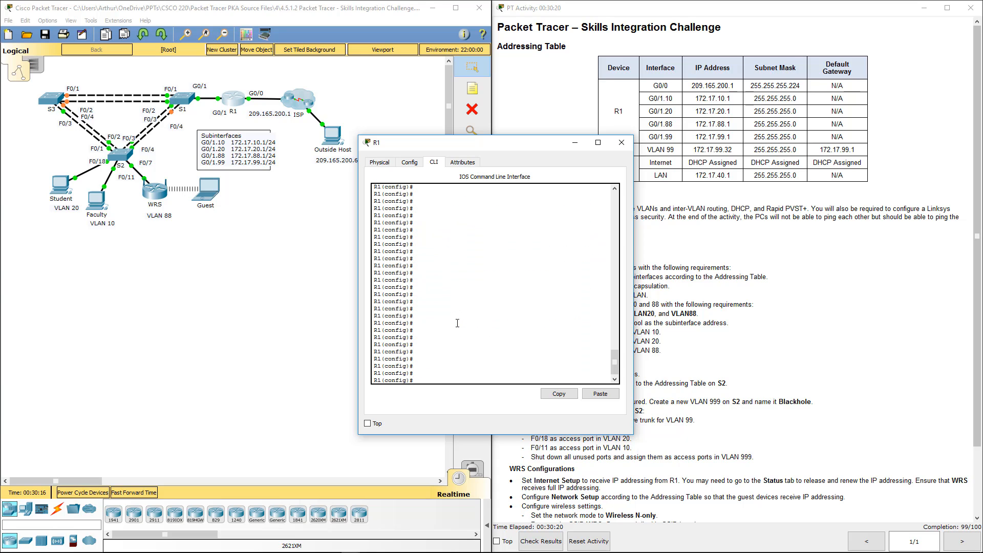
{"action": "type", "text": "do show run"}
{"action": "key", "text": "Return"}
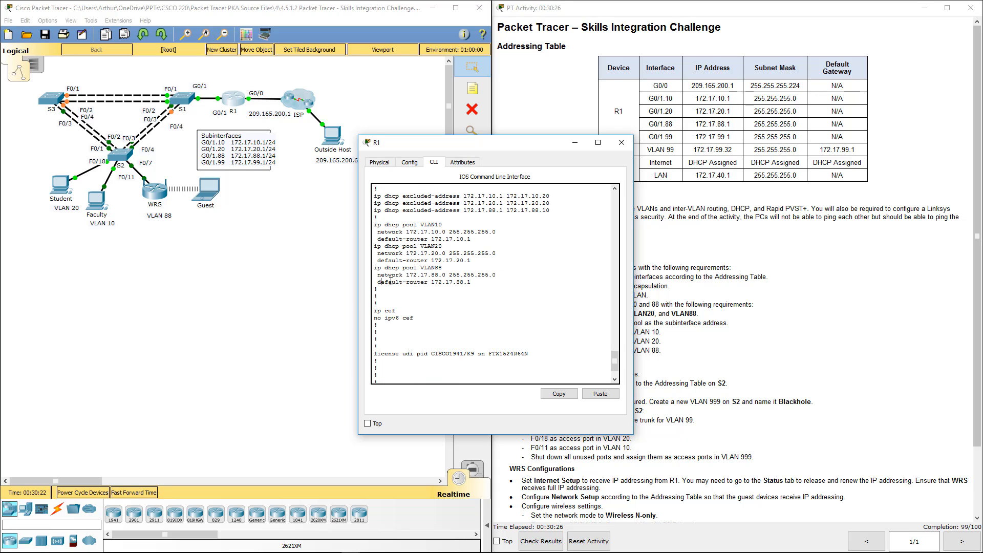
Check the default-router addresses of R1's VLAN88, VLAN20 and VLAN10 DHCP pools, and close R1's window
{"action": "left_click_drag", "start_coordinate": [381, 282], "coordinate": [476, 284]}
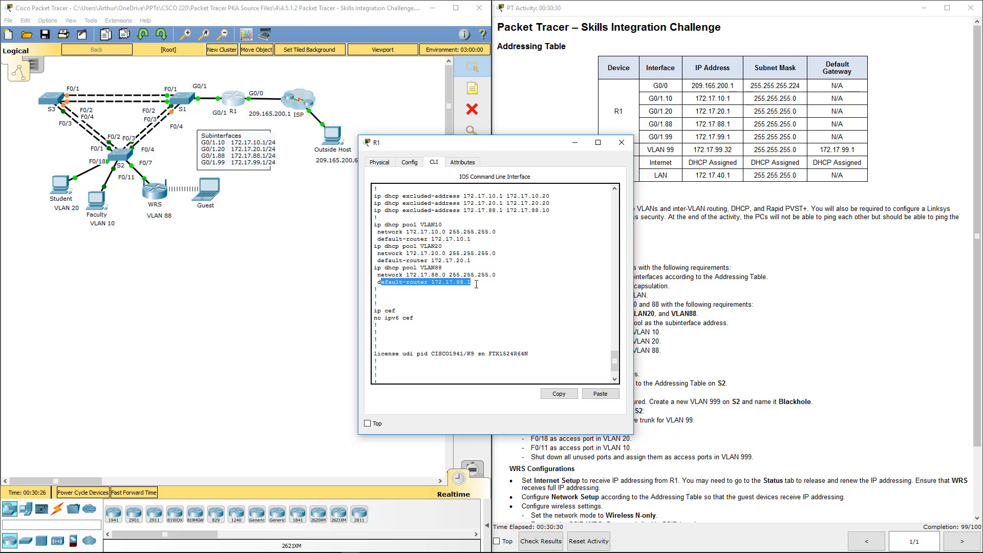
{"action": "left_click_drag", "start_coordinate": [553, 143], "coordinate": [458, 129]}
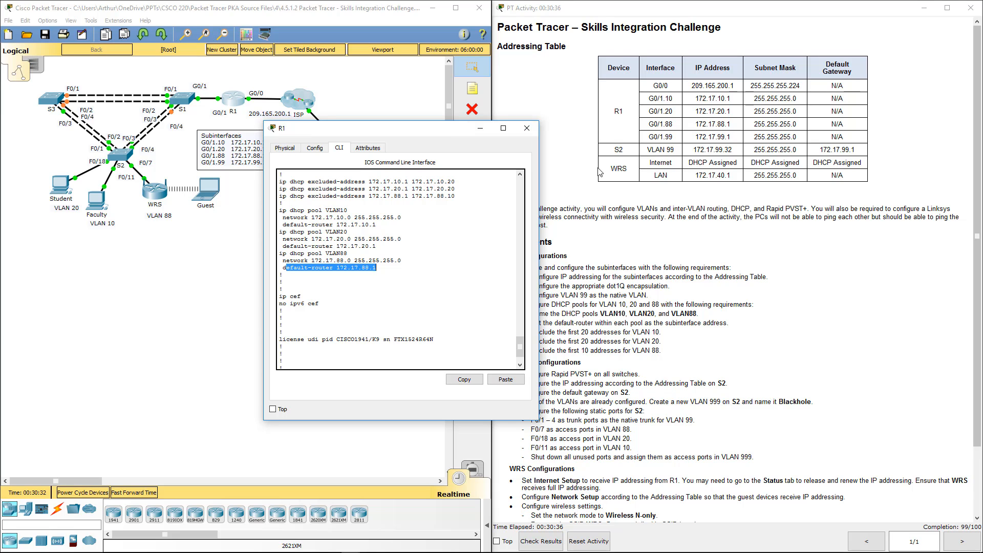
{"action": "left_click_drag", "start_coordinate": [336, 246], "coordinate": [385, 245]}
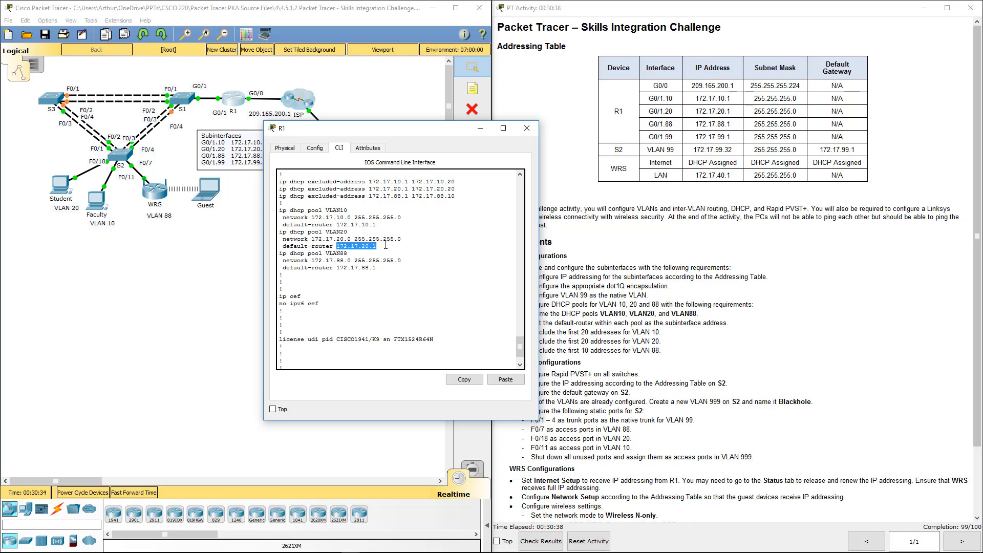
{"action": "left_click_drag", "start_coordinate": [336, 225], "coordinate": [384, 225]}
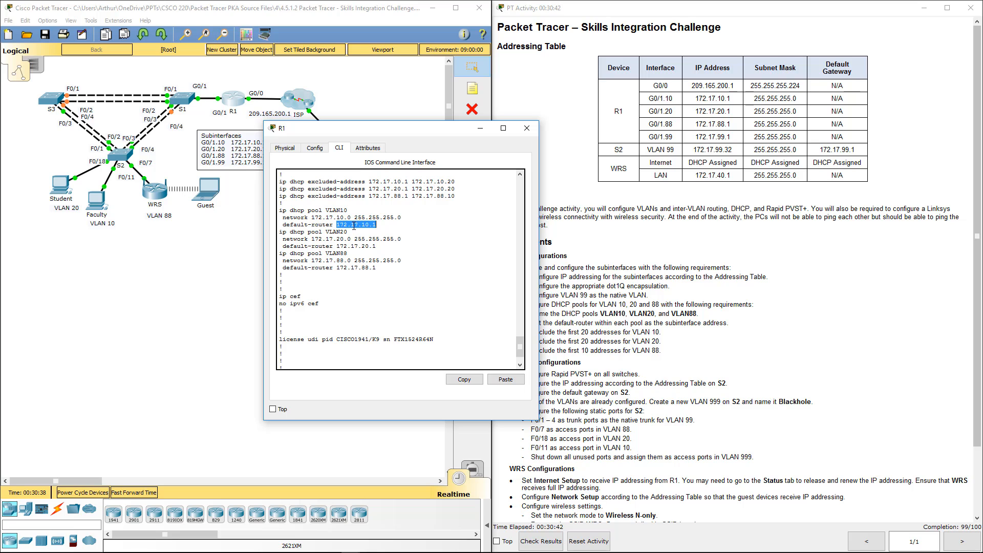
{"action": "left_click", "coordinate": [526, 126]}
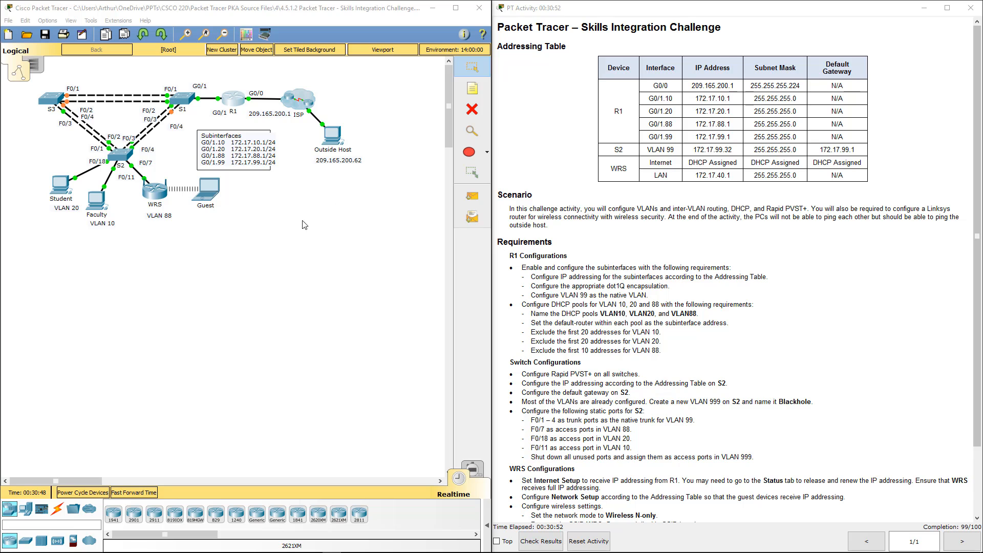
Open S2's command line and leave VLAN configuration mode with "exit"
{"action": "left_click", "coordinate": [109, 161]}
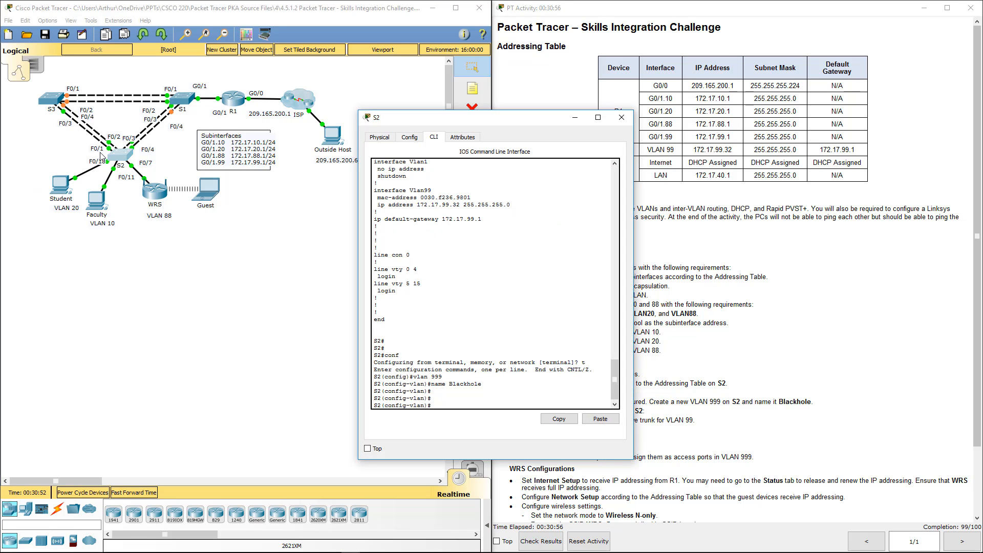
{"action": "key", "text": "Return"}
{"action": "key", "text": "Return"}
{"action": "key", "text": "Return"}
{"action": "key", "text": "Return"}
{"action": "key", "text": "Return"}
{"action": "key", "text": "Return"}
{"action": "key", "text": "Return"}
{"action": "key", "text": "Return"}
{"action": "key", "text": "Return"}
{"action": "key", "text": "Return"}
{"action": "key", "text": "Return"}
{"action": "key", "text": "Return"}
{"action": "key", "text": "Return"}
{"action": "key", "text": "Return"}
{"action": "key", "text": "Return"}
{"action": "key", "text": "Return"}
{"action": "key", "text": "Return"}
{"action": "key", "text": "Return"}
{"action": "key", "text": "Return"}
{"action": "key", "text": "Return"}
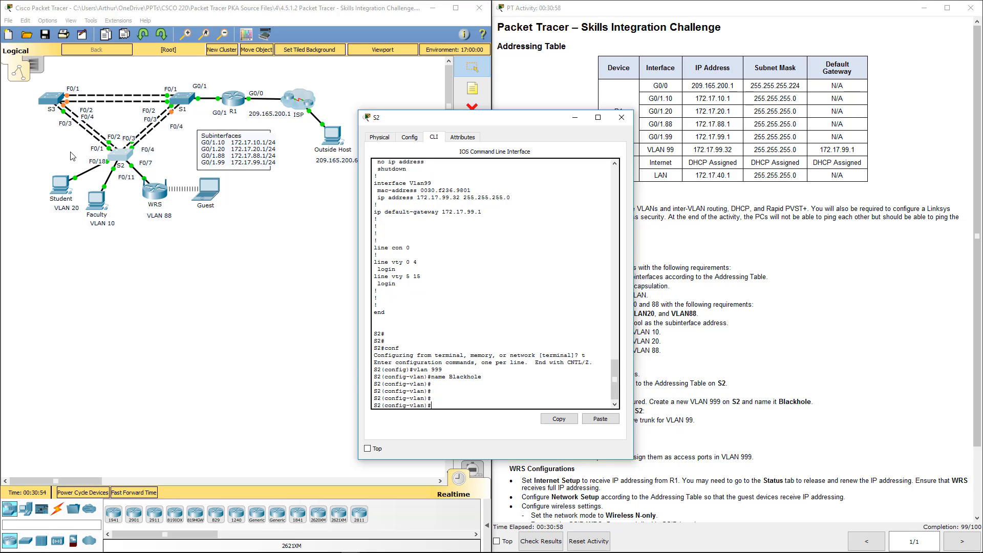
{"action": "type", "text": "exit"}
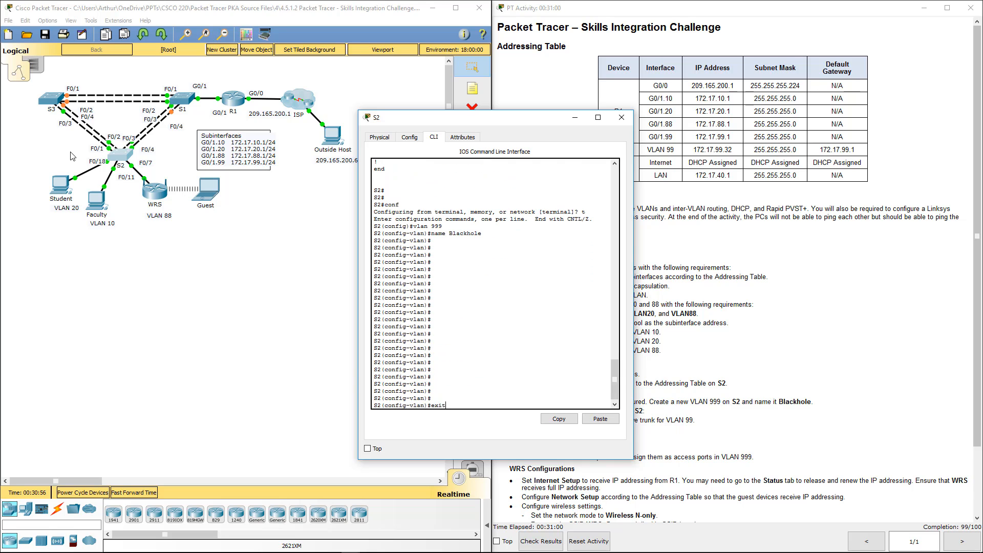
{"action": "key", "text": "Return"}
{"action": "key", "text": "Return"}
{"action": "key", "text": "Return"}
{"action": "key", "text": "Return"}
{"action": "key", "text": "Return"}
{"action": "key", "text": "Return"}
{"action": "key", "text": "Return"}
{"action": "key", "text": "Return"}
{"action": "key", "text": "Return"}
{"action": "key", "text": "Return"}
{"action": "key", "text": "Return"}
{"action": "key", "text": "Return"}
{"action": "key", "text": "Return"}
{"action": "key", "text": "Return"}
{"action": "key", "text": "Return"}
{"action": "key", "text": "Return"}
{"action": "key", "text": "Return"}
{"action": "key", "text": "Return"}
{"action": "key", "text": "Return"}
{"action": "key", "text": "Return"}
Display S2's running configuration with "do show run" and page through to the VLAN 99 and default-gateway entries
{"action": "type", "text": "do"}
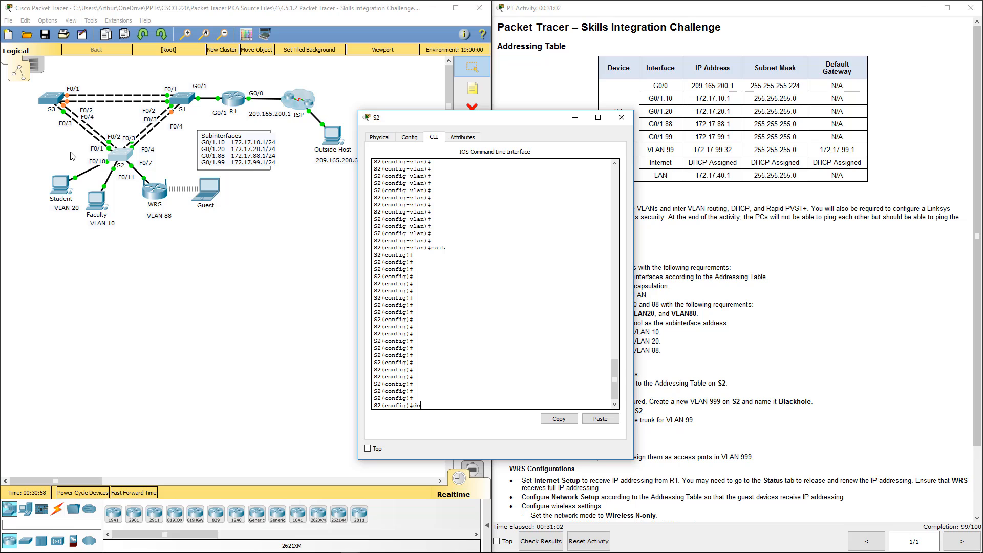
{"action": "type", "text": " show run"}
{"action": "key", "text": "Return"}
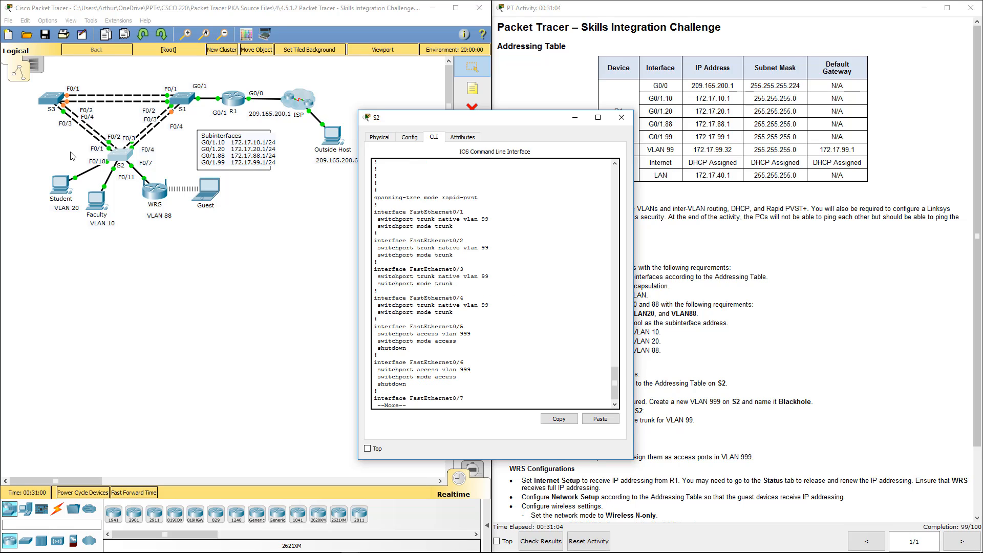
{"action": "key", "text": "space"}
{"action": "key", "text": "space"}
{"action": "key", "text": "space"}
{"action": "key", "text": "space"}
{"action": "key", "text": "space"}
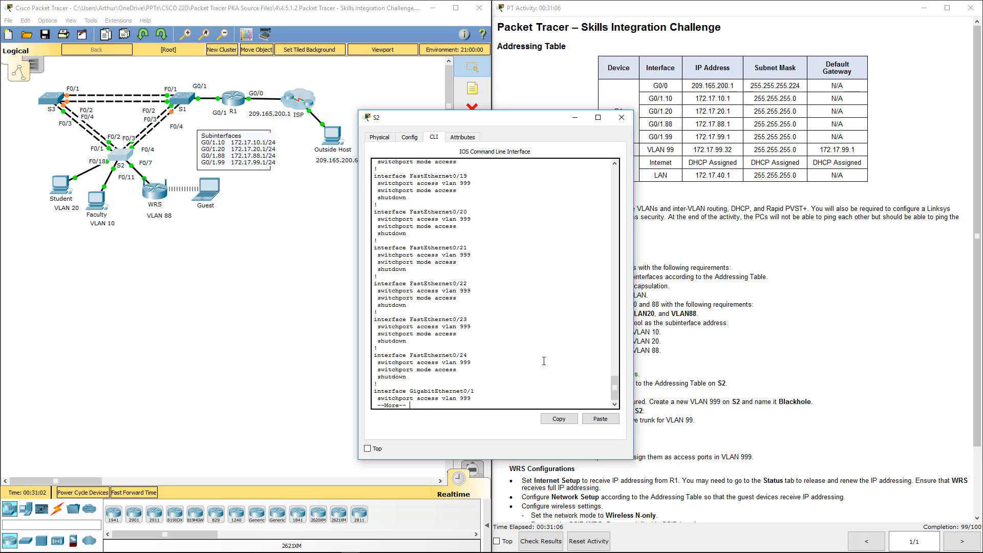
Check S2's default gateway, spanning-tree mode and FastEthernet port VLAN assignments in the running configuration, and close S2's window
{"action": "left_click_drag", "start_coordinate": [485, 364], "coordinate": [372, 363]}
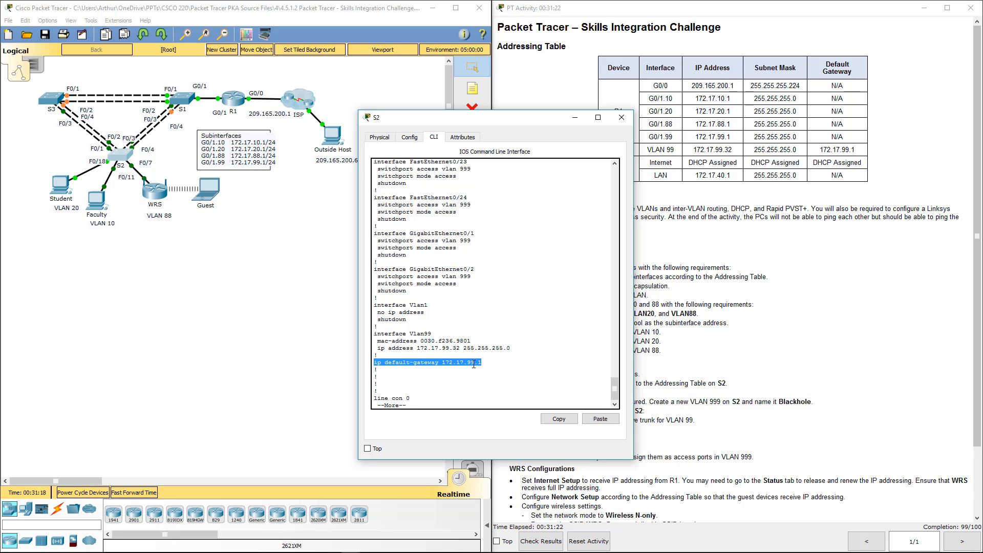
{"action": "scroll", "coordinate": [436, 353], "scroll_direction": "up", "scroll_amount": 15}
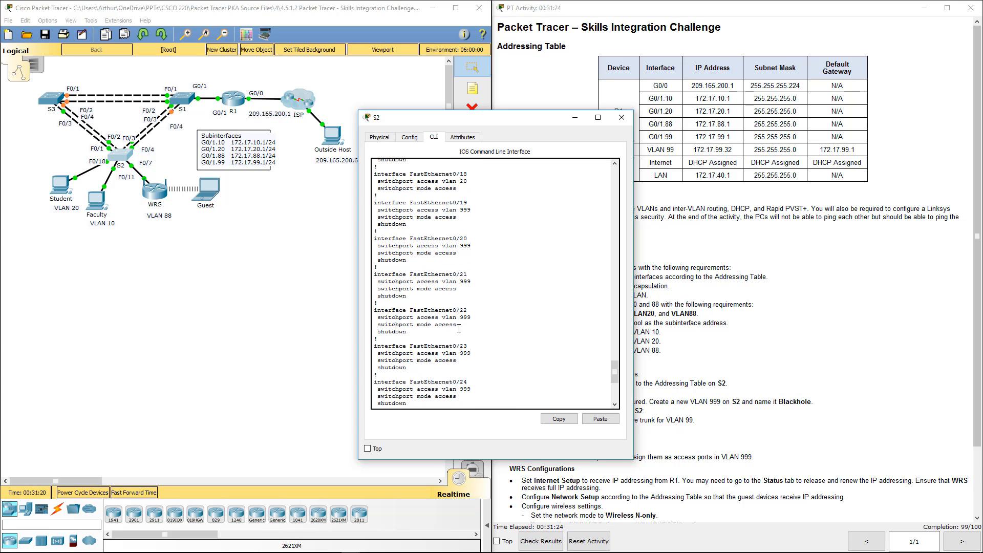
{"action": "scroll", "coordinate": [459, 329], "scroll_direction": "up", "scroll_amount": 20}
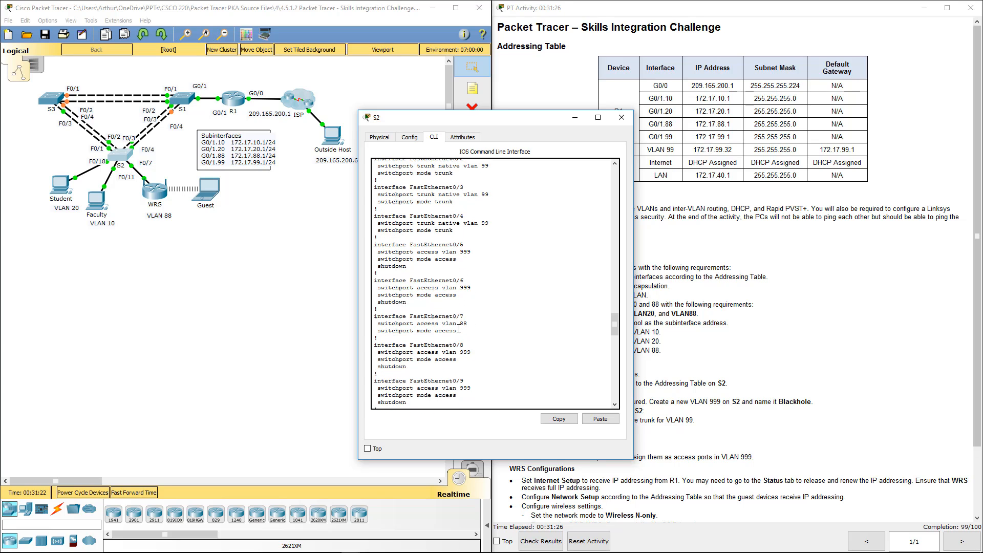
{"action": "scroll", "coordinate": [459, 329], "scroll_direction": "up", "scroll_amount": 2}
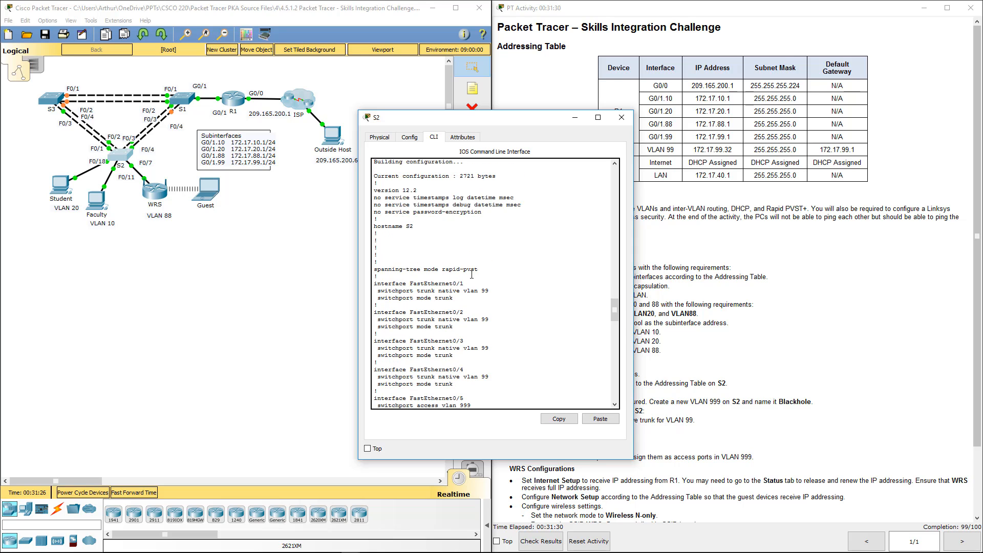
{"action": "scroll", "coordinate": [480, 240], "scroll_direction": "down", "scroll_amount": 2}
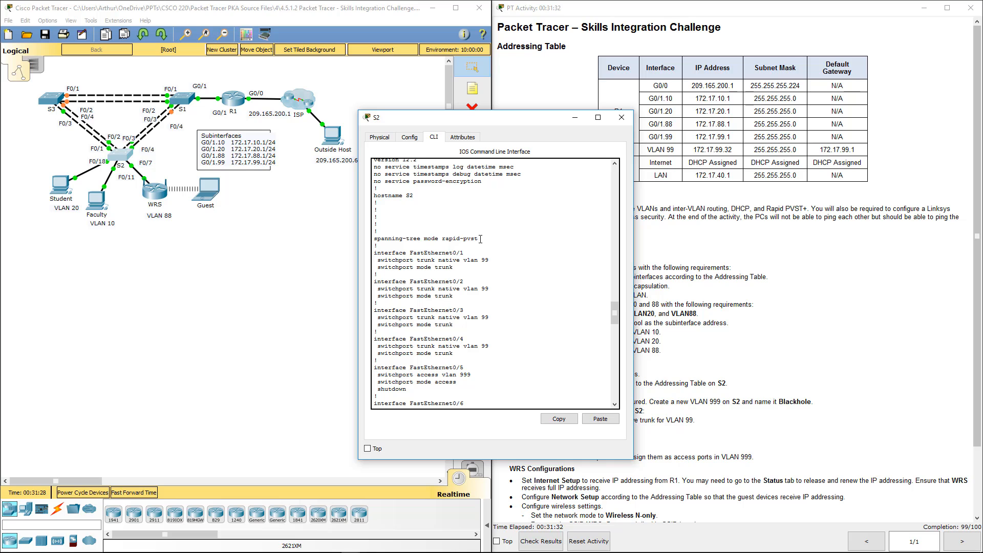
{"action": "scroll", "coordinate": [480, 239], "scroll_direction": "down", "scroll_amount": 4}
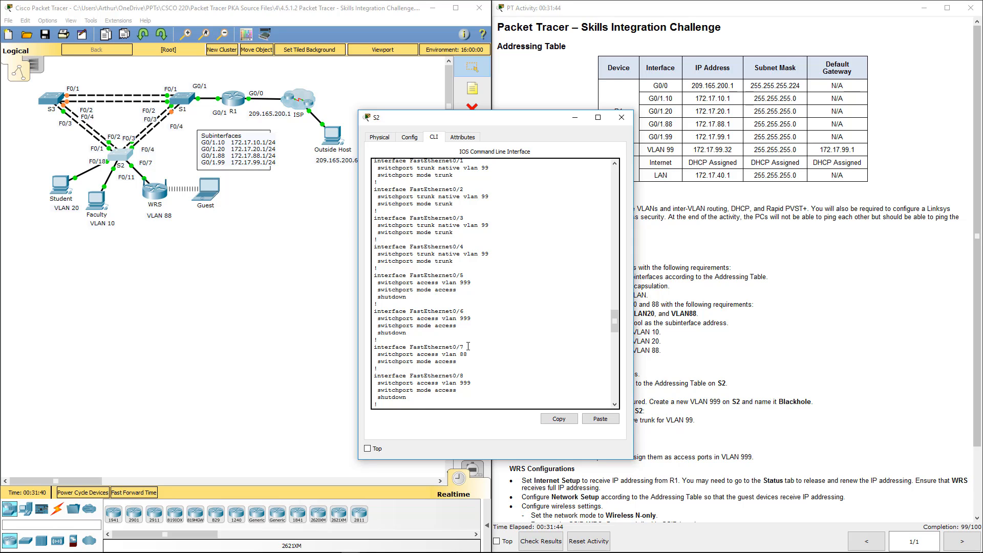
{"action": "scroll", "coordinate": [468, 346], "scroll_direction": "down", "scroll_amount": 6}
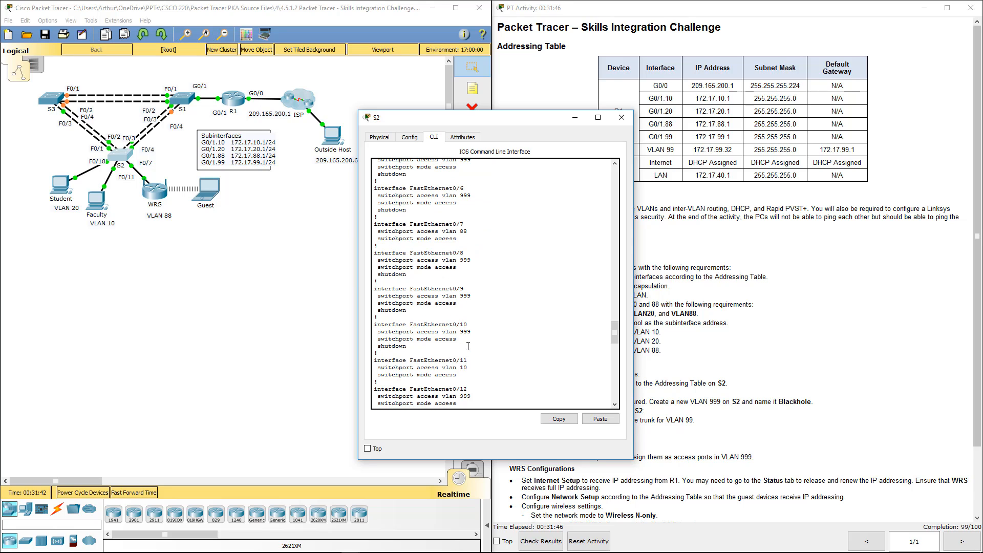
{"action": "left_click", "coordinate": [622, 118]}
Review the remaining activity requirements and highlight the WRS Internet row in the Addressing Table
{"action": "scroll", "coordinate": [614, 269], "scroll_direction": "down", "scroll_amount": 1}
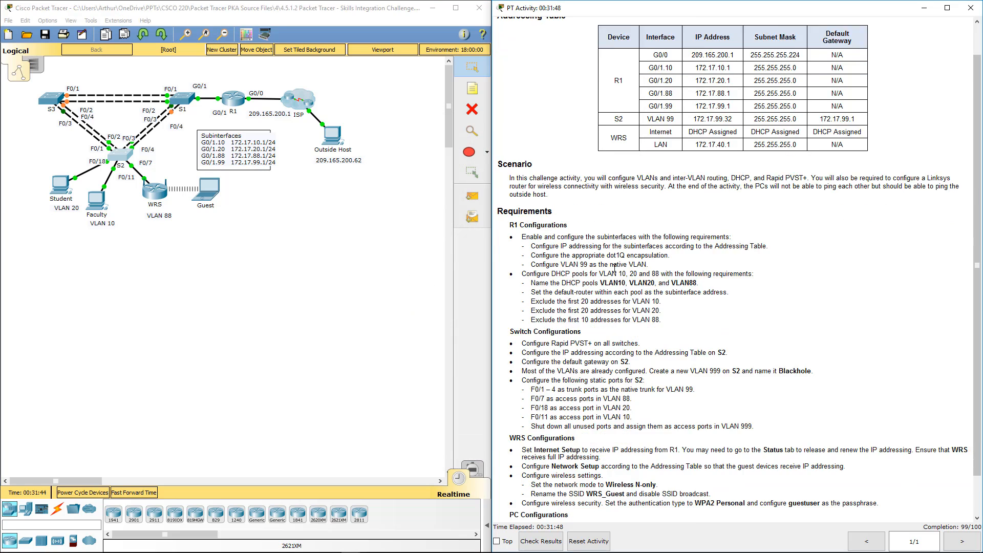
{"action": "scroll", "coordinate": [614, 269], "scroll_direction": "down", "scroll_amount": 1}
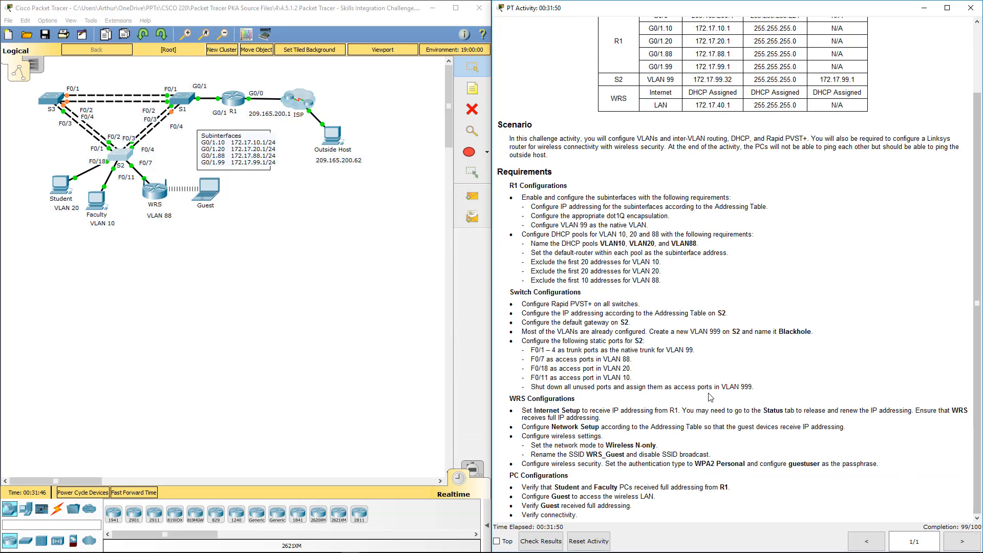
{"action": "left_click", "coordinate": [963, 547]}
{"action": "left_click_drag", "start_coordinate": [666, 93], "coordinate": [862, 93]}
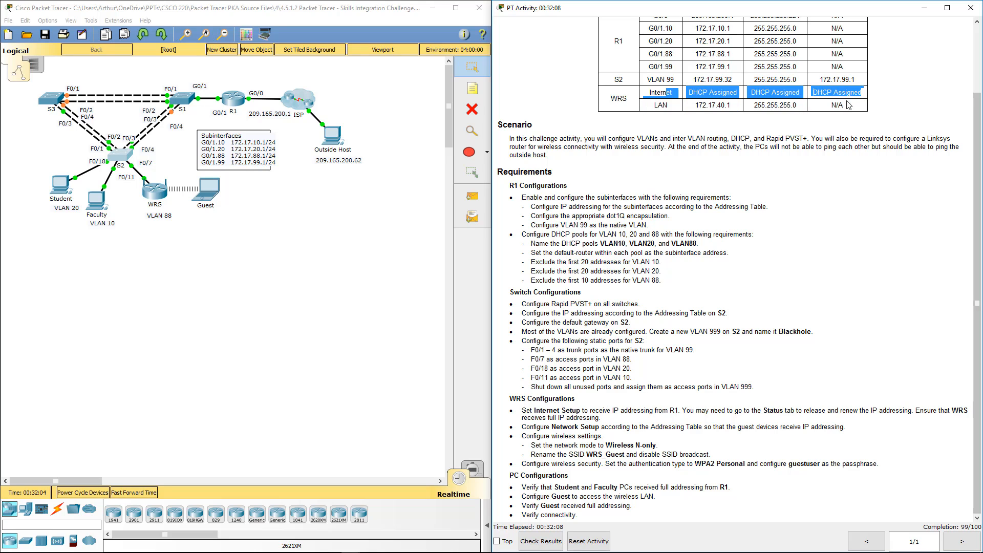